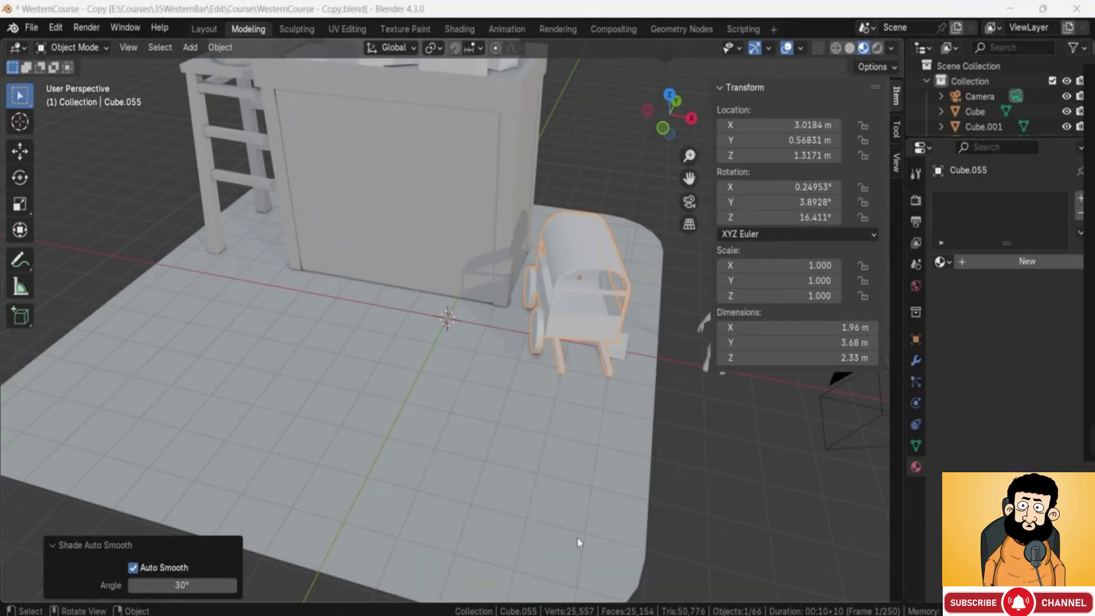
Try clearing the covered wagon's location and rotation, and undo both resets.
shift+middle_drag(461, 354, 590, 300)
scroll(569, 311, up, 2)
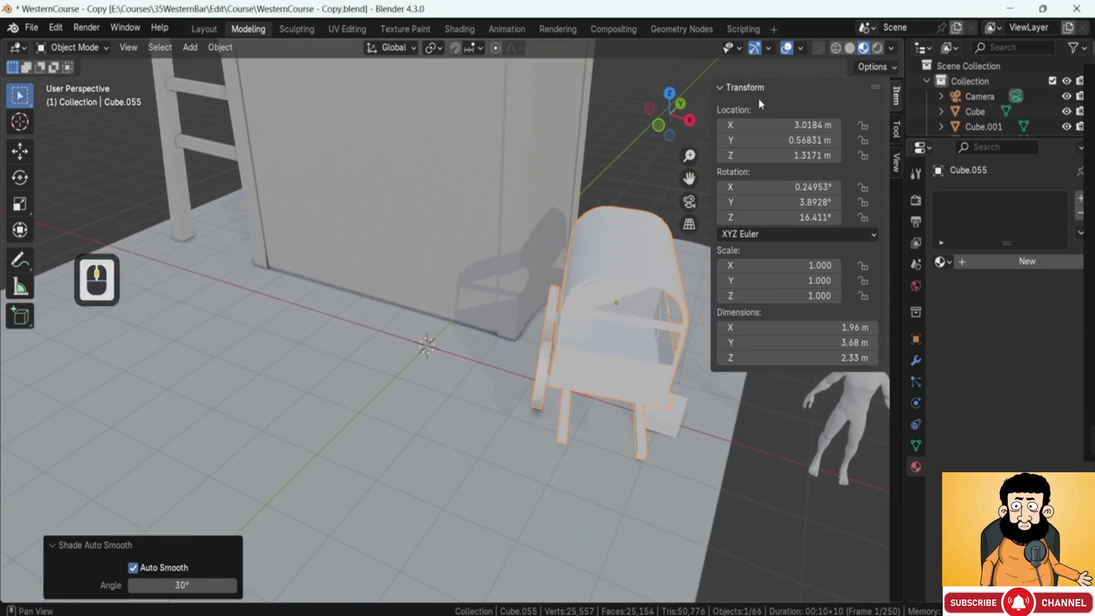
middle_drag(540, 340, 590, 319)
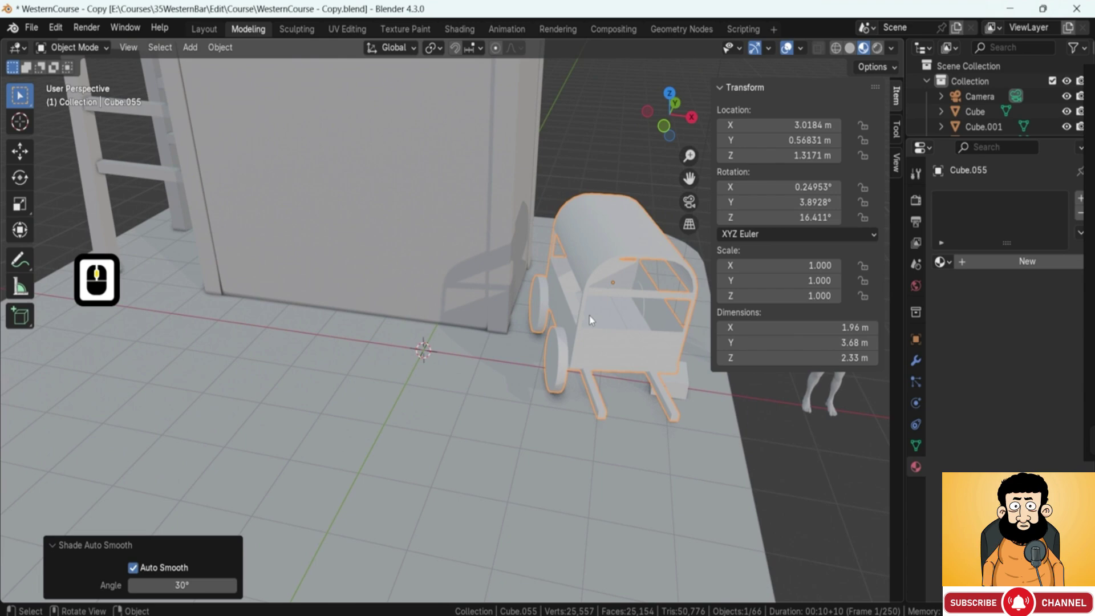
key(alt+g)
key(alt+r)
ctrl+middle_drag(444, 330, 510, 318)
key(ctrl+z)
key(ctrl+z)
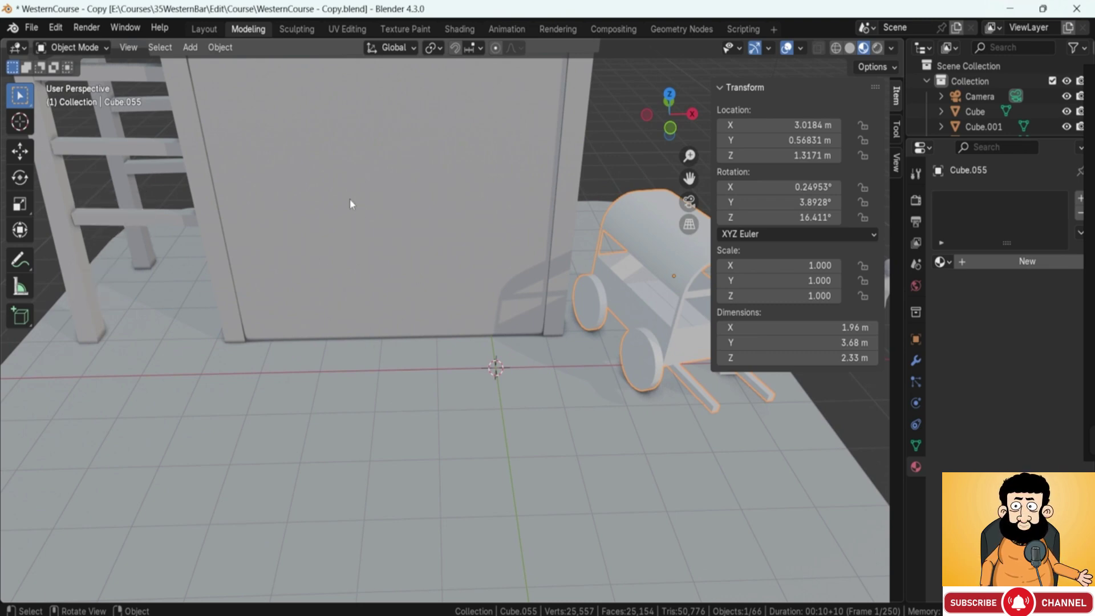
Add a cube at the world origin in front of the building and flatten it to a Z scale of 0.324.
middle_drag(351, 204, 382, 215)
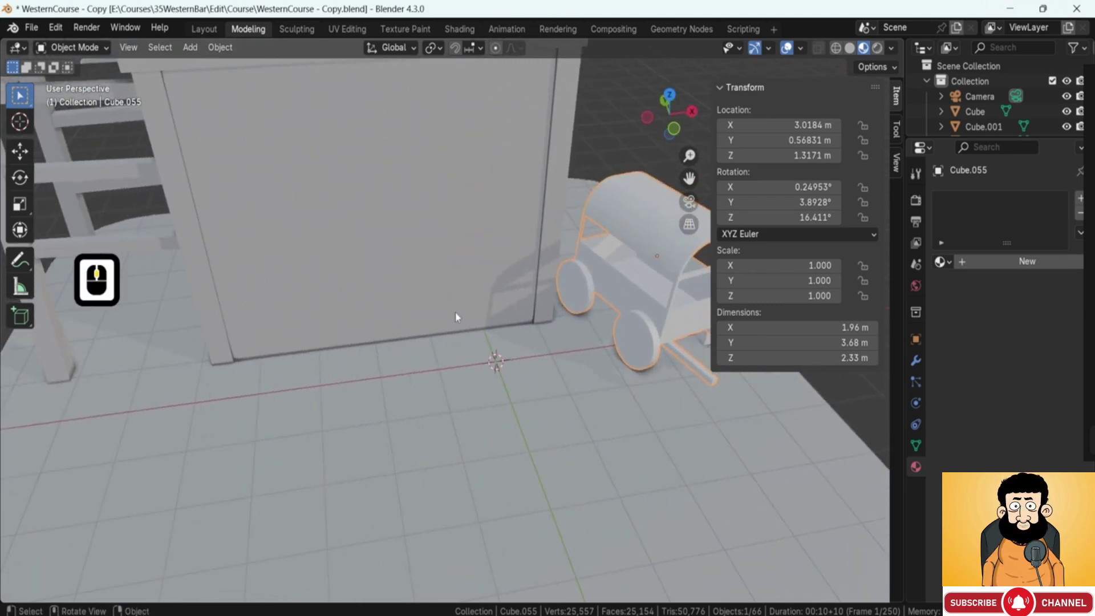
scroll(394, 343, down, 2)
middle_drag(398, 348, 404, 324)
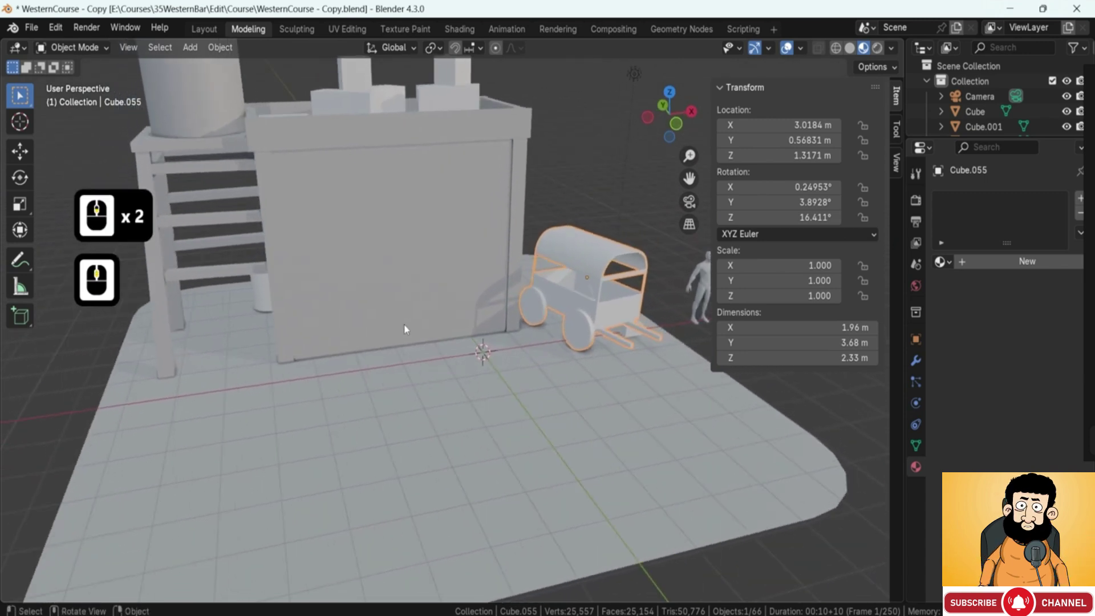
scroll(148, 304, up, 2)
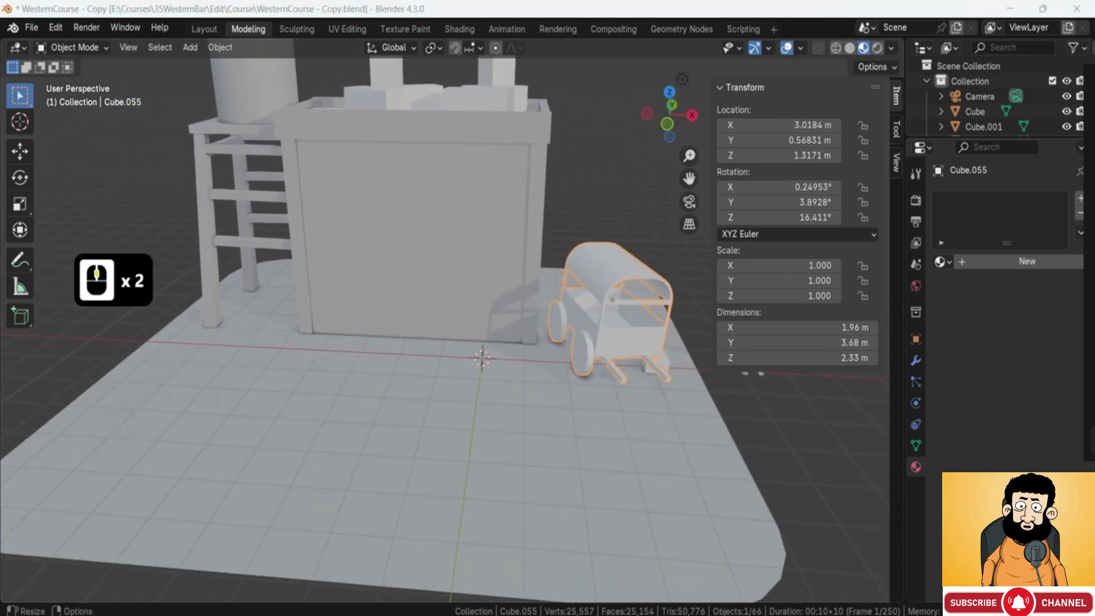
mouse_move(477, 337)
middle_down()
mouse_move(497, 352)
mouse_move(477, 333)
middle_up()
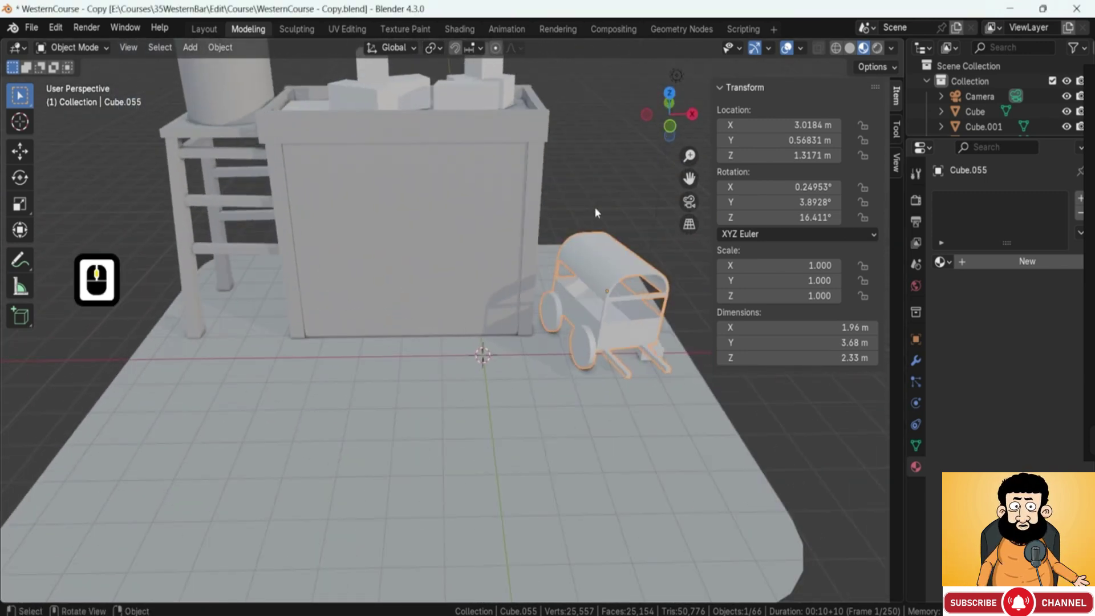
key(shift+a)
mouse_move(597, 205)
click(645, 225)
middle_drag(627, 232, 479, 331)
key(s)
key(z)
click(479, 322)
Raise the flattened cube along Z to 0.31173 m so it rests on the ground.
key(g)
key(z)
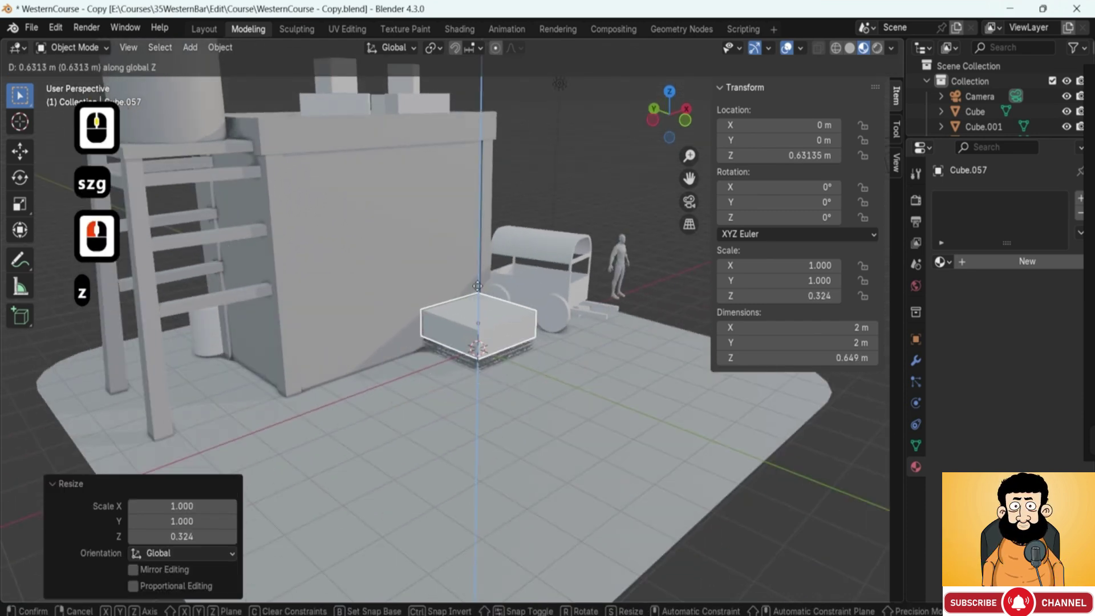
click(479, 300)
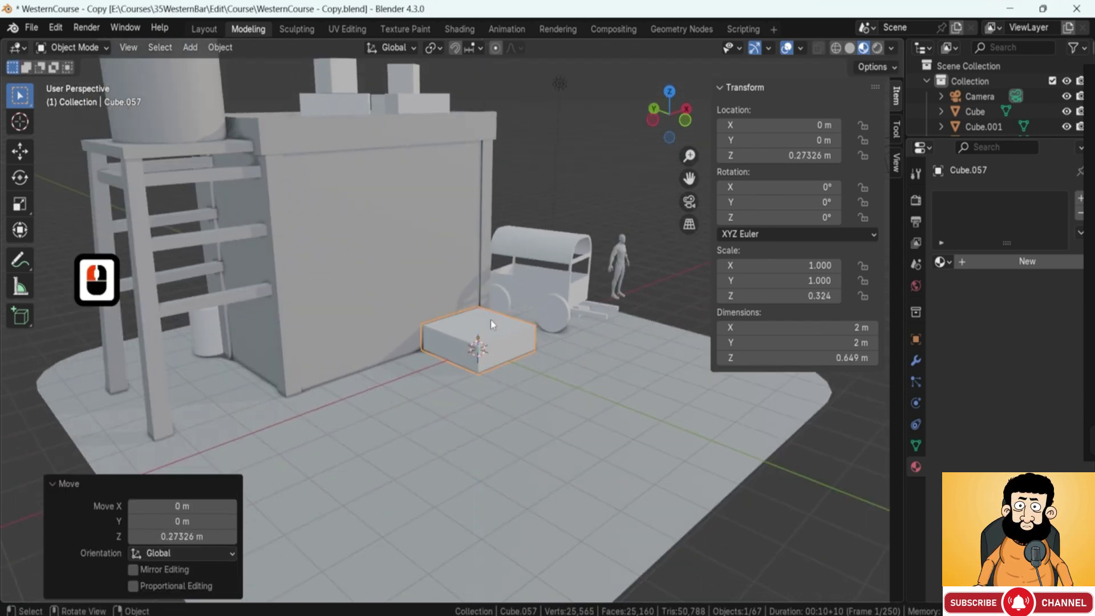
middle_drag(490, 320, 514, 359)
scroll(496, 330, up, 5)
key(g)
key(z)
click(471, 334)
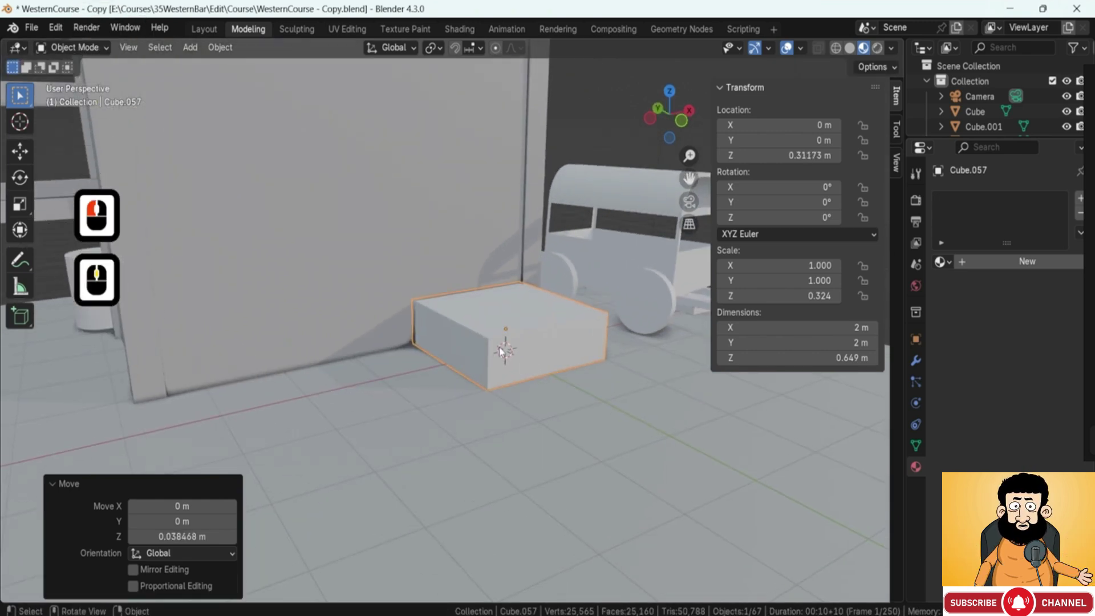
Move the human scale figure along X by about -4.89 m to stand beside the flattened block.
scroll(564, 340, down, 3)
shift+middle_drag(507, 317, 452, 390)
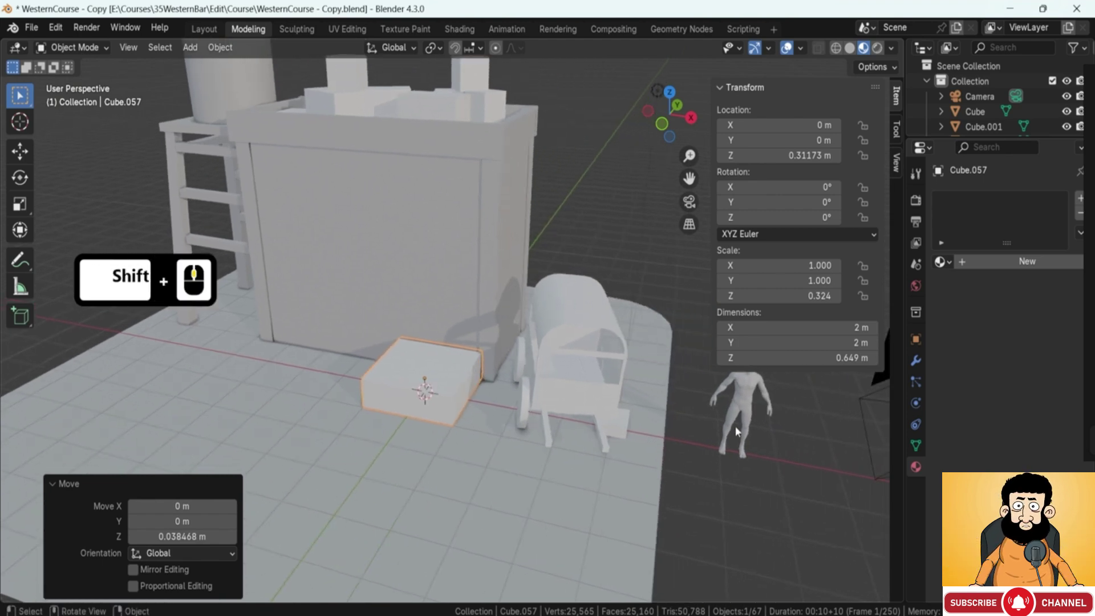
click(743, 412)
key(g)
key(x)
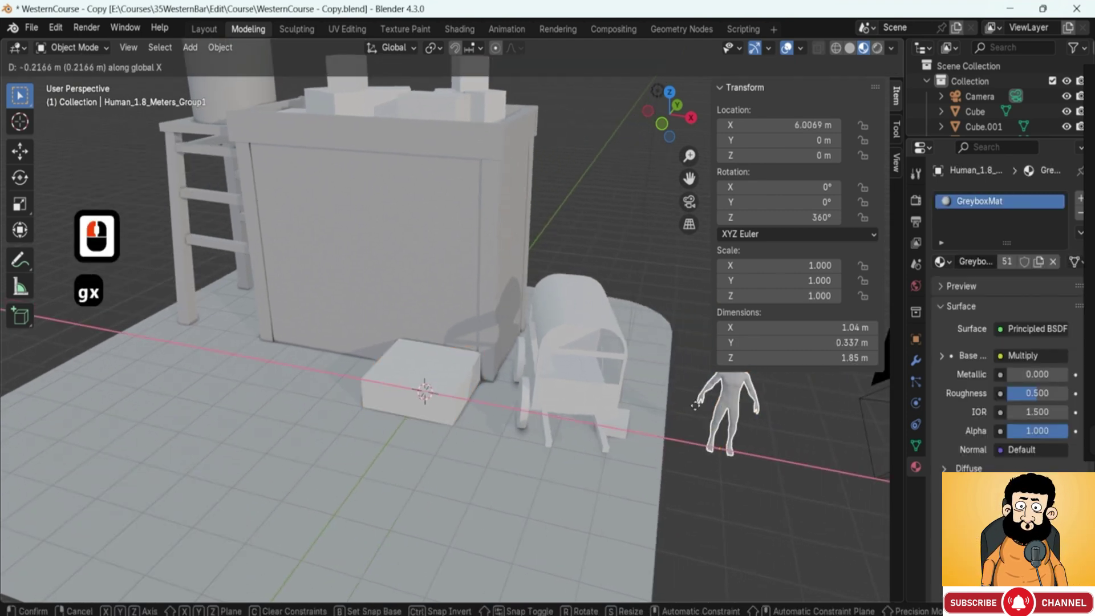
click(512, 399)
shift+middle_drag(512, 399, 563, 397)
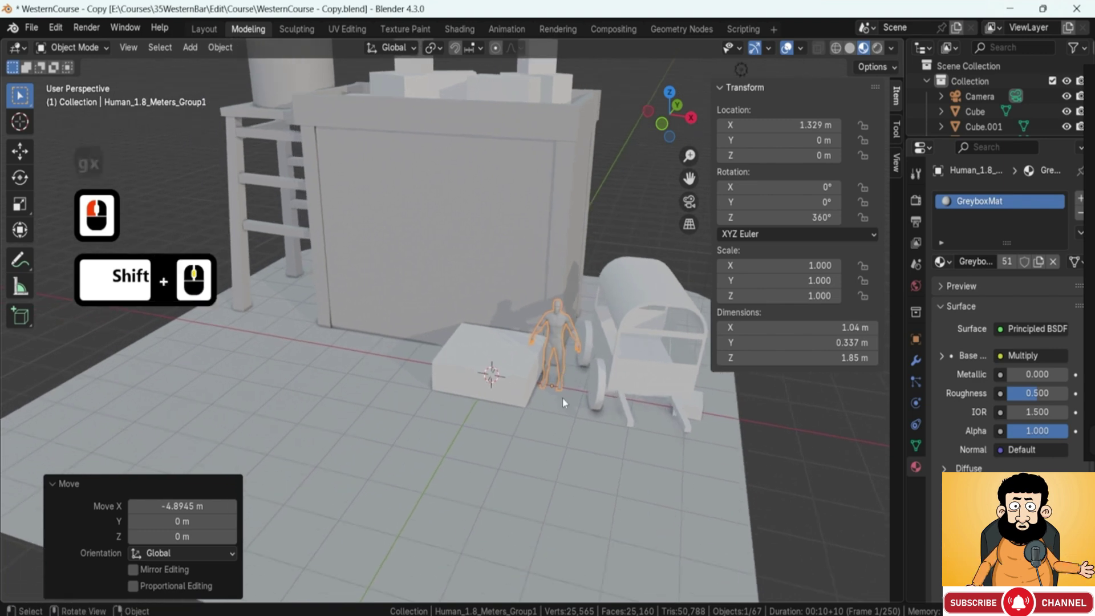
scroll(562, 399, up, 2)
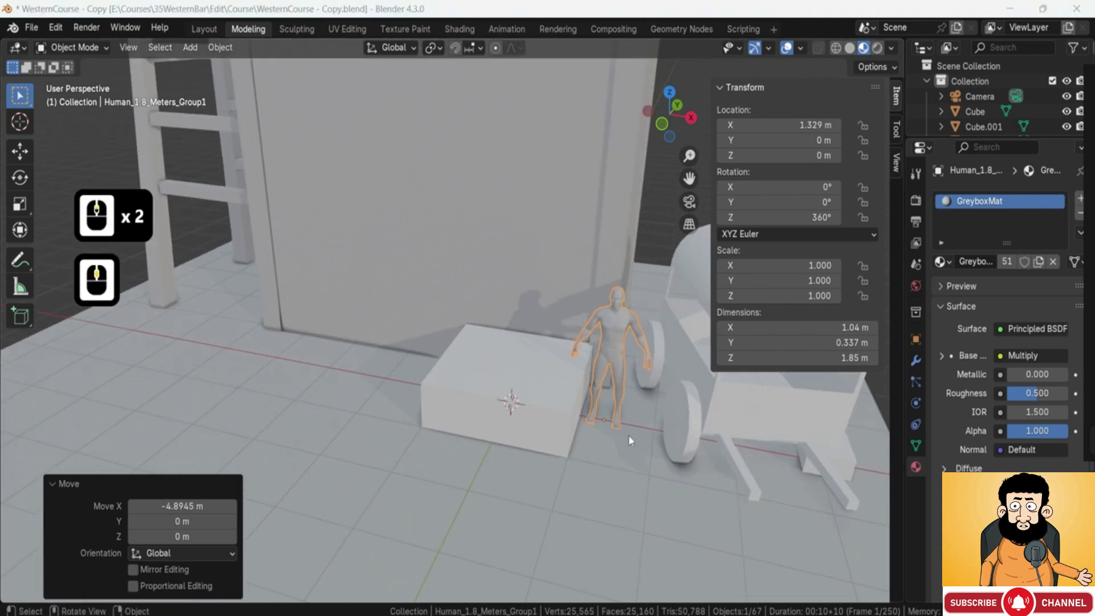
Bring up the reference board and examine the porch floor in the side view relative to the human figure.
right_drag(1094, 228, 438, 228)
scroll(448, 274, up, 5)
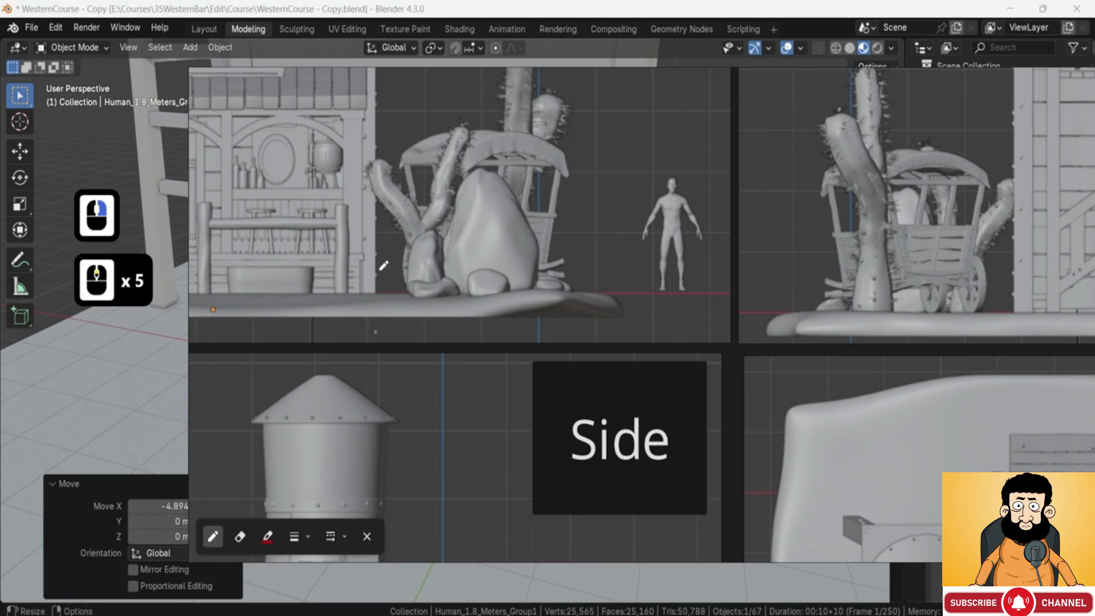
scroll(326, 269, down, 3)
scroll(427, 402, down, 3)
middle_drag(458, 362, 502, 225)
scroll(381, 388, up, 3)
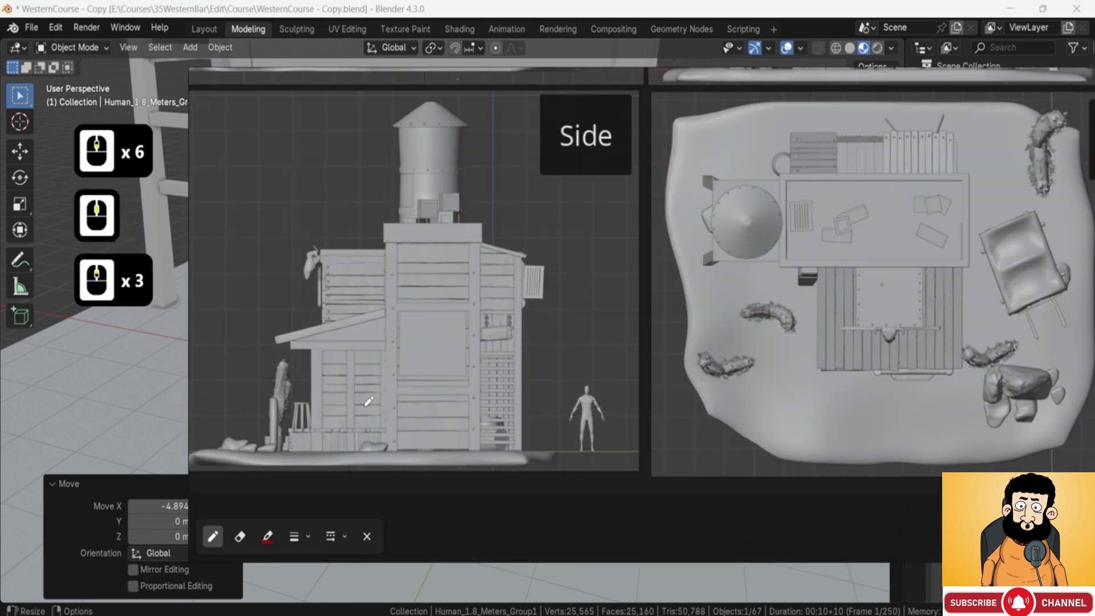
scroll(312, 424, up, 1)
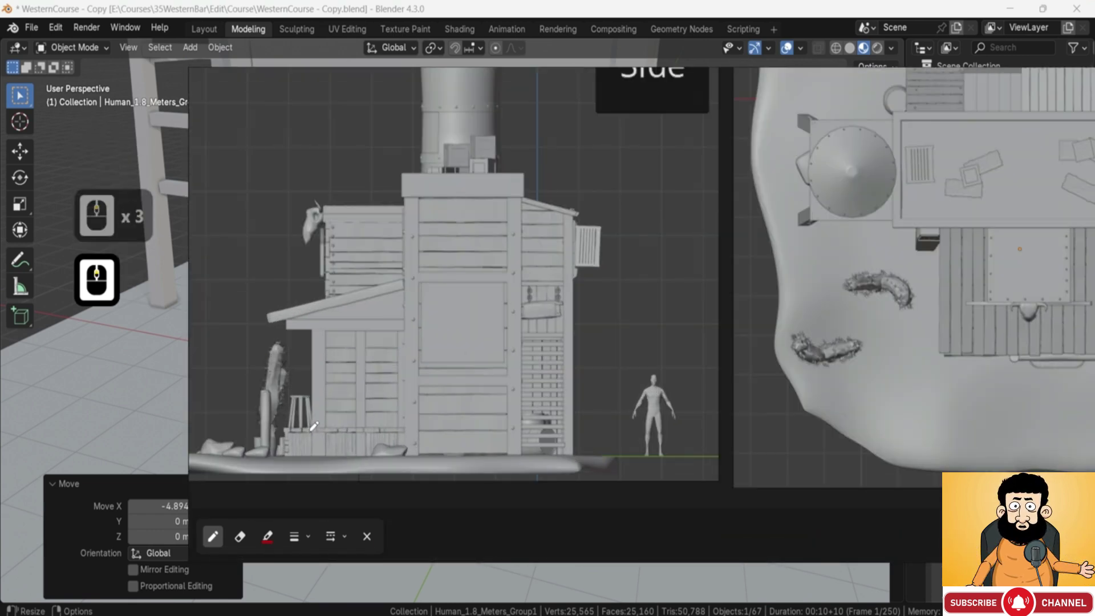
Try drawing a straight red line from the porch floor to the human figure on the side view, and undo it.
shift+drag(321, 428, 634, 429)
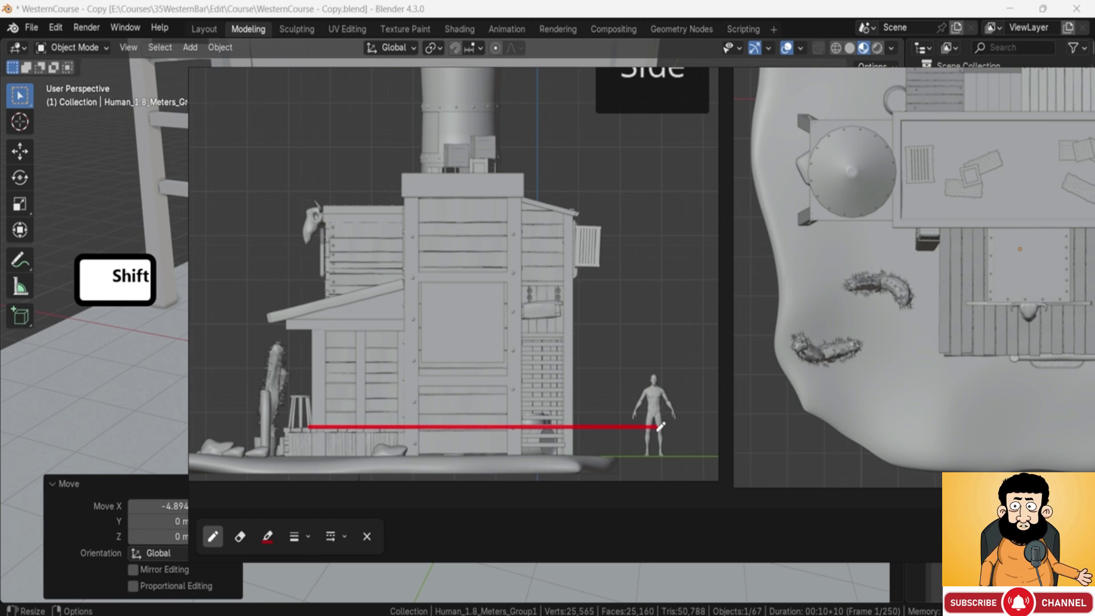
shift+click(659, 430)
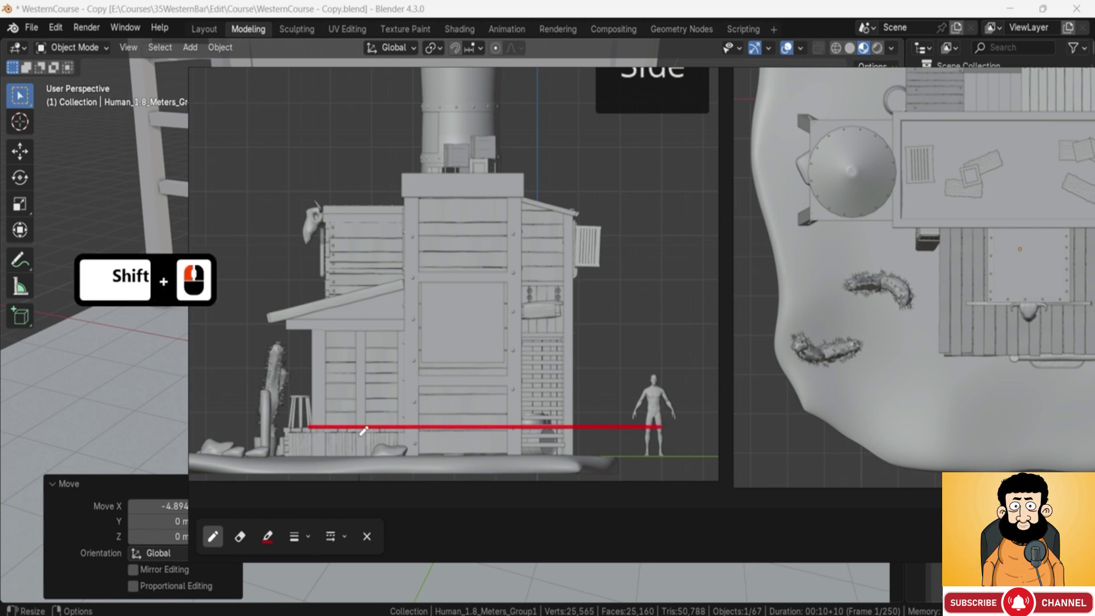
key(ctrl)
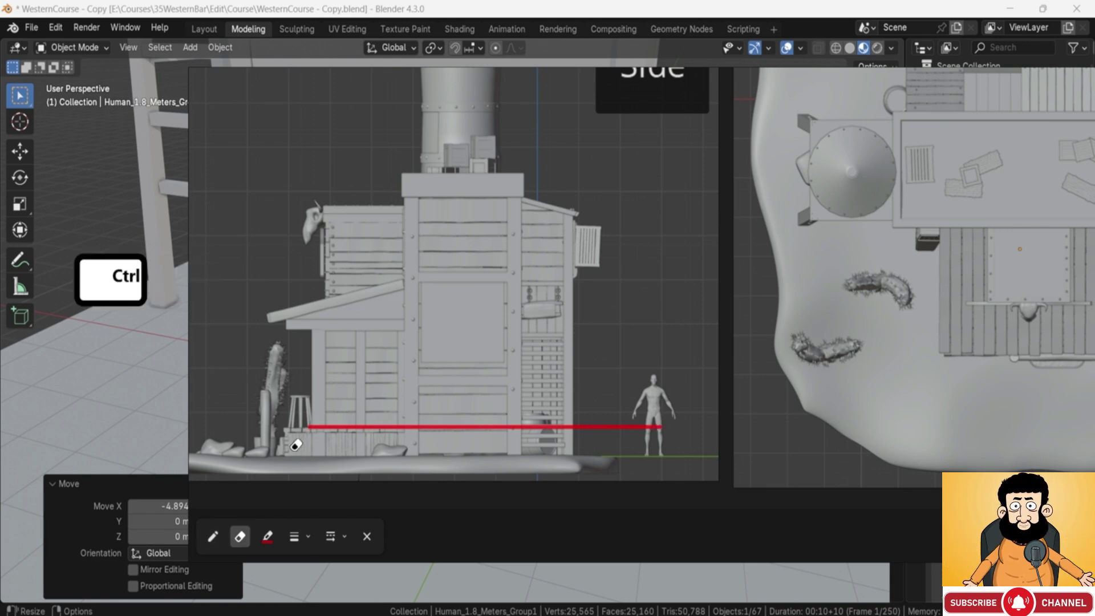
key(ctrl+z)
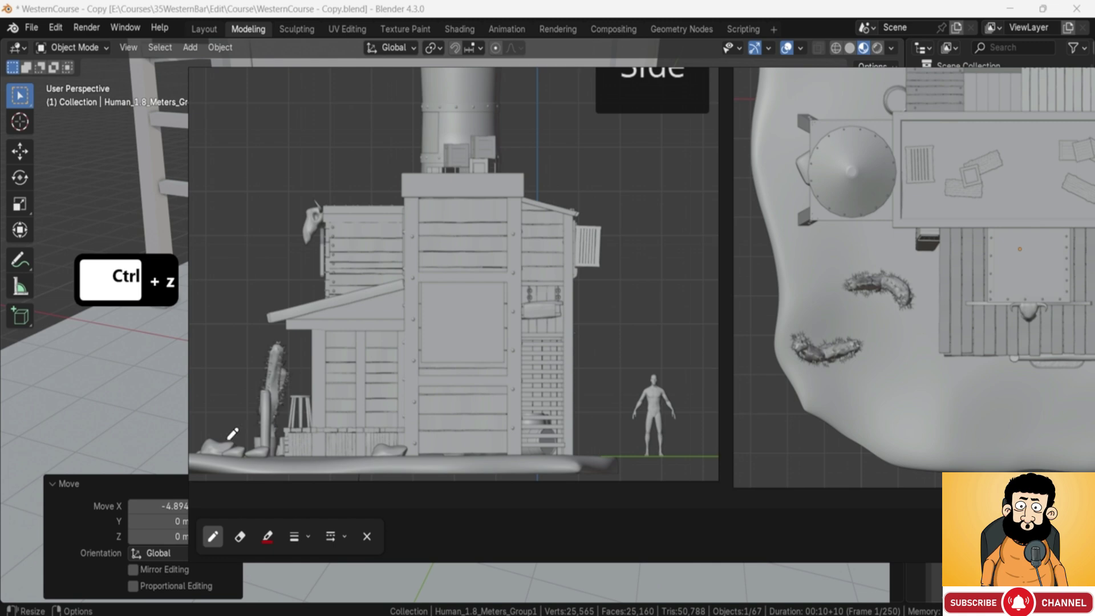
Mark the two entrance step levels with short red lines below the saloon doors on the front-view reference.
scroll(374, 174, down, 2)
middle_drag(378, 147, 342, 251)
middle_drag(390, 222, 545, 331)
scroll(397, 261, up, 3)
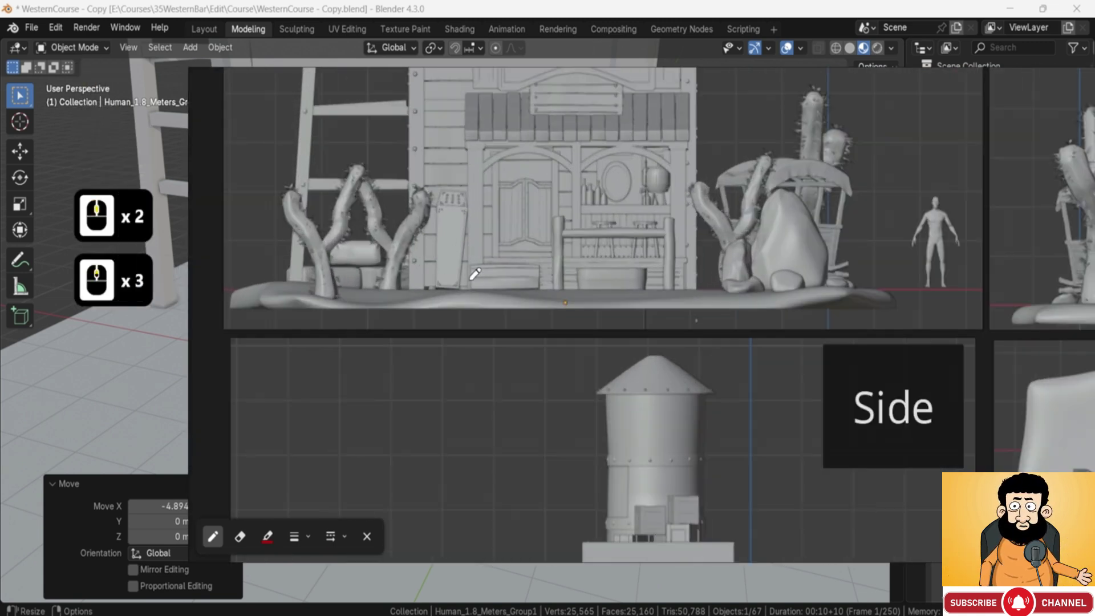
drag(469, 278, 503, 265)
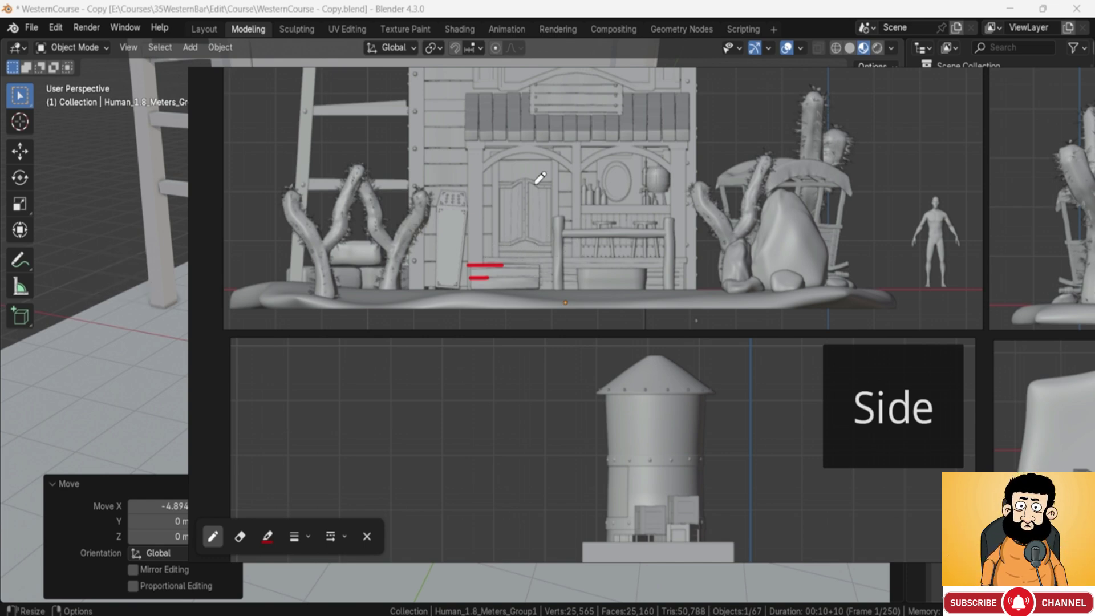
Try outlining the window above the porch roof in red on the front-view reference, and undo the strokes.
scroll(541, 274, down, 3)
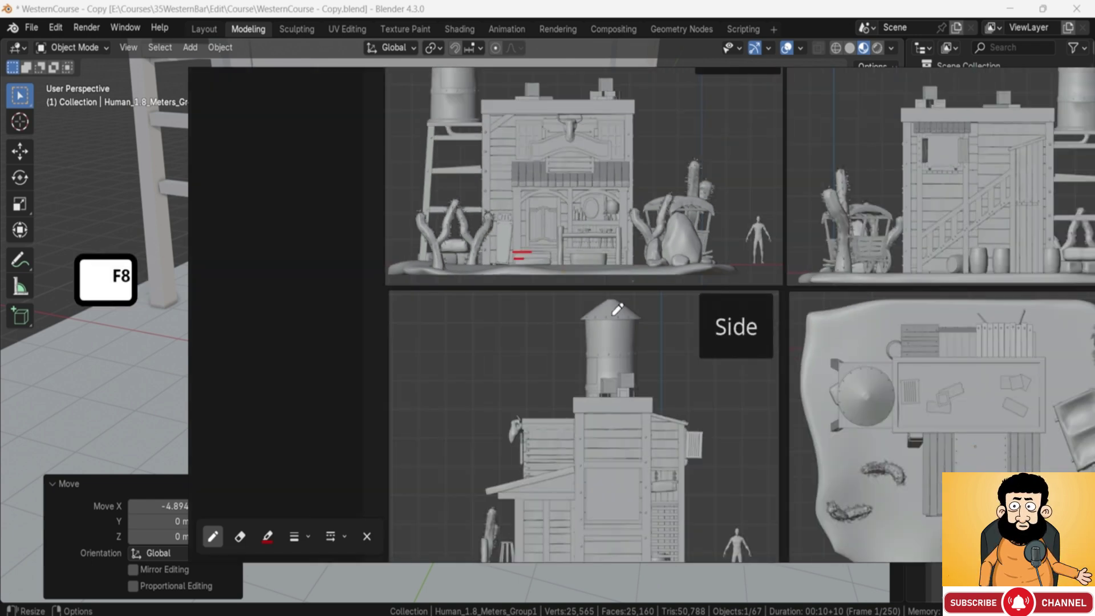
scroll(522, 240, up, 4)
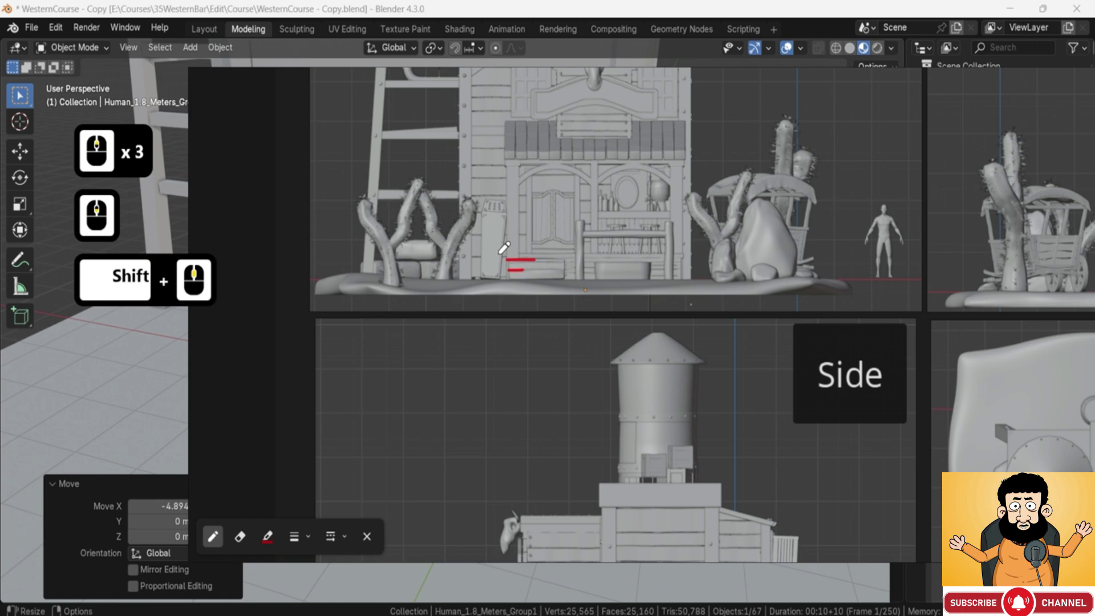
middle_drag(542, 184, 501, 256)
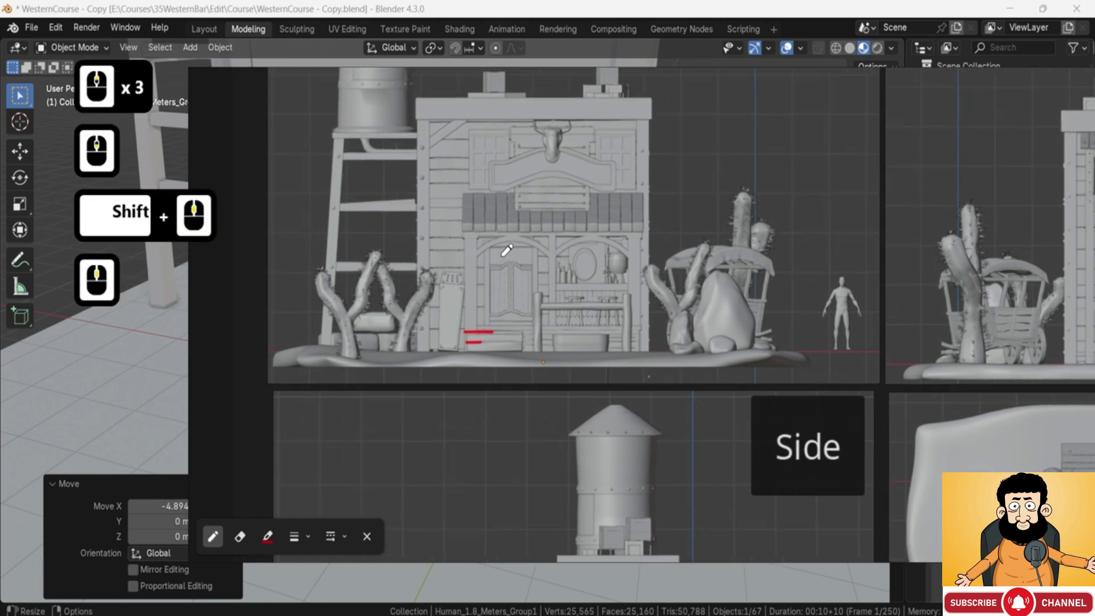
drag(459, 191, 515, 191)
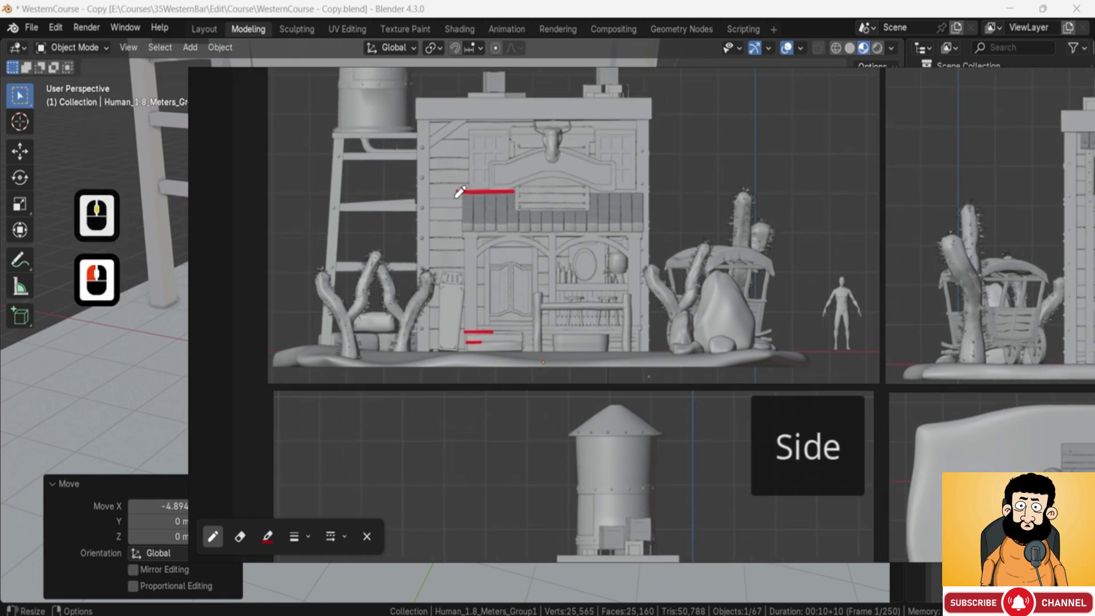
drag(469, 136, 473, 188)
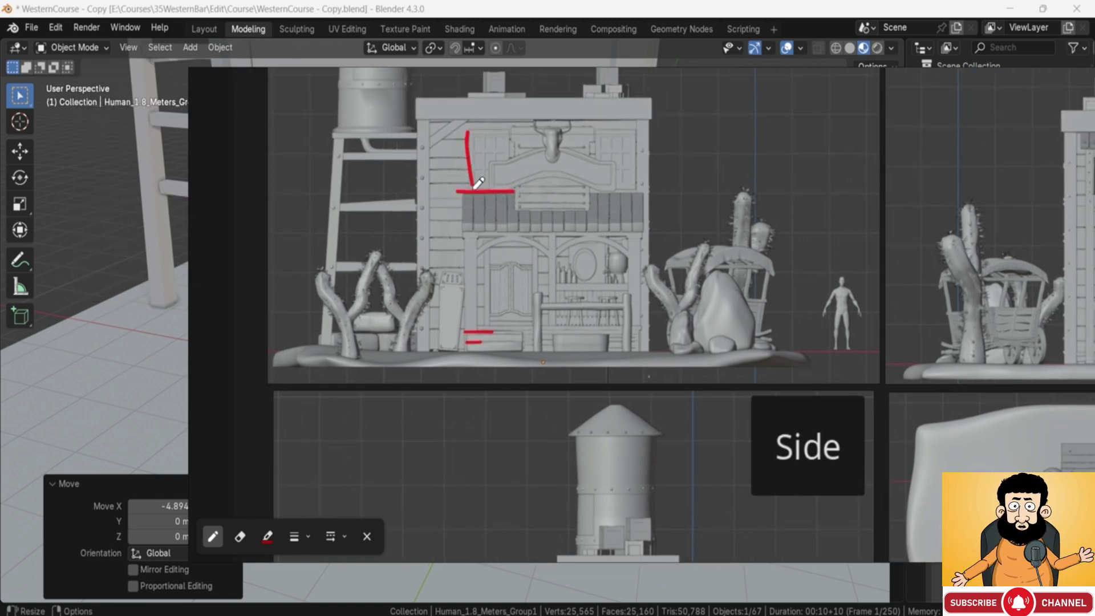
drag(474, 126, 488, 128)
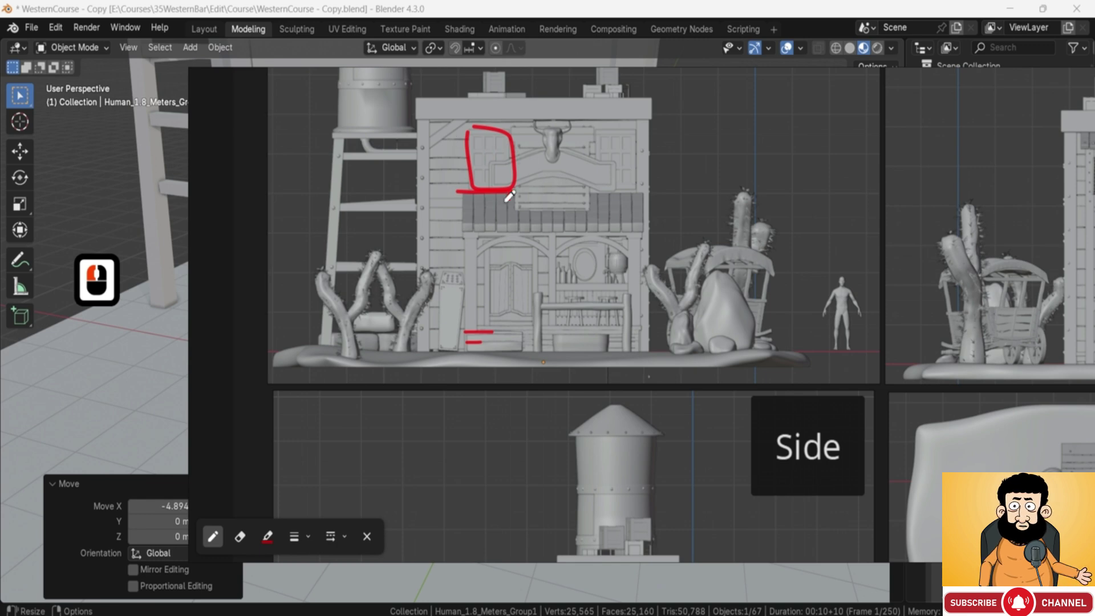
key(ctrl+z)
key(ctrl+z)
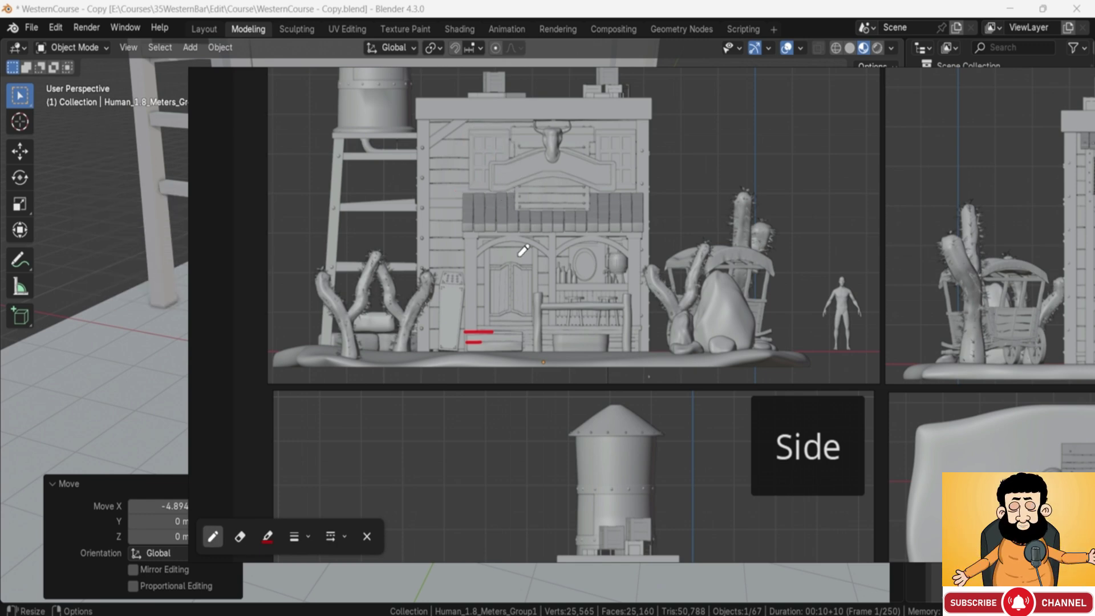
Put the reference board away, select the flattened block and compare its height with the human figure in front view.
right_drag(518, 256, 1094, 305)
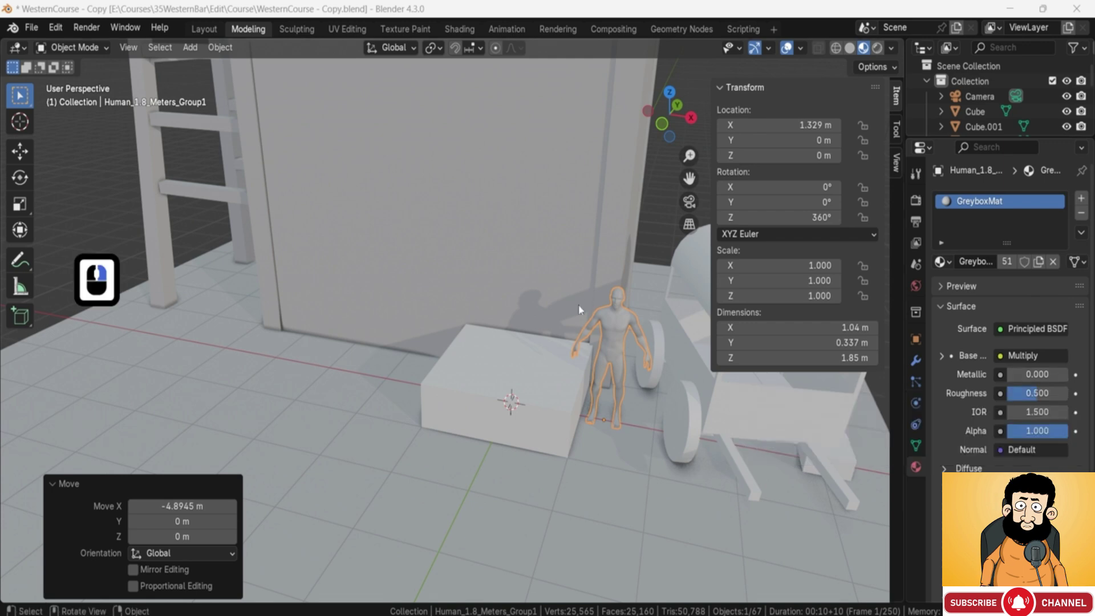
middle_drag(551, 366, 620, 344)
scroll(553, 348, up, 2)
shift+middle_drag(620, 343, 484, 330)
scroll(478, 337, up, 2)
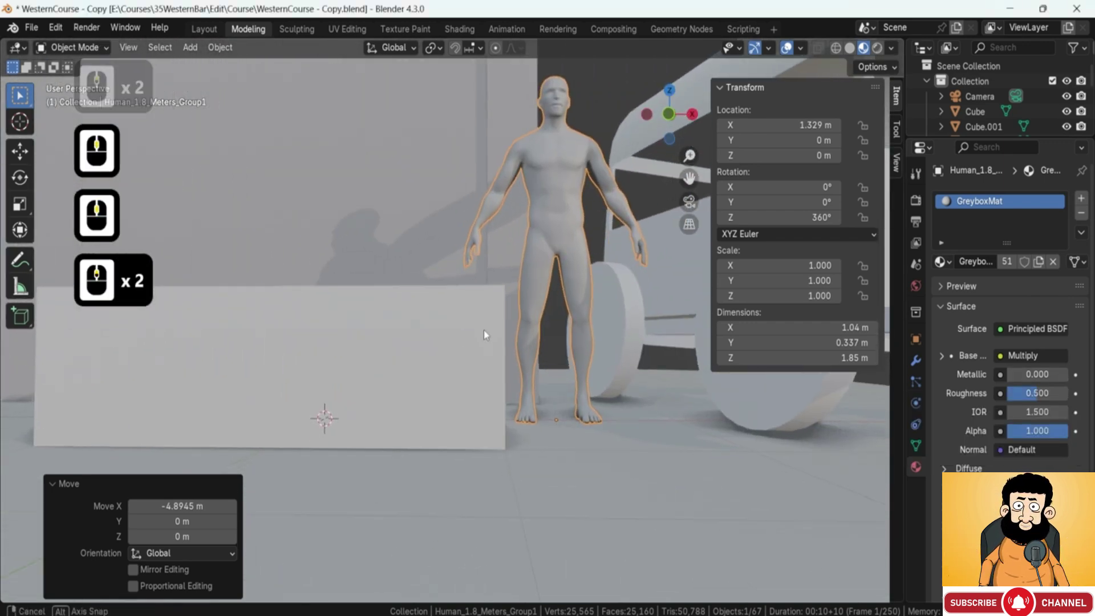
click(502, 298)
key(1)
key(1)
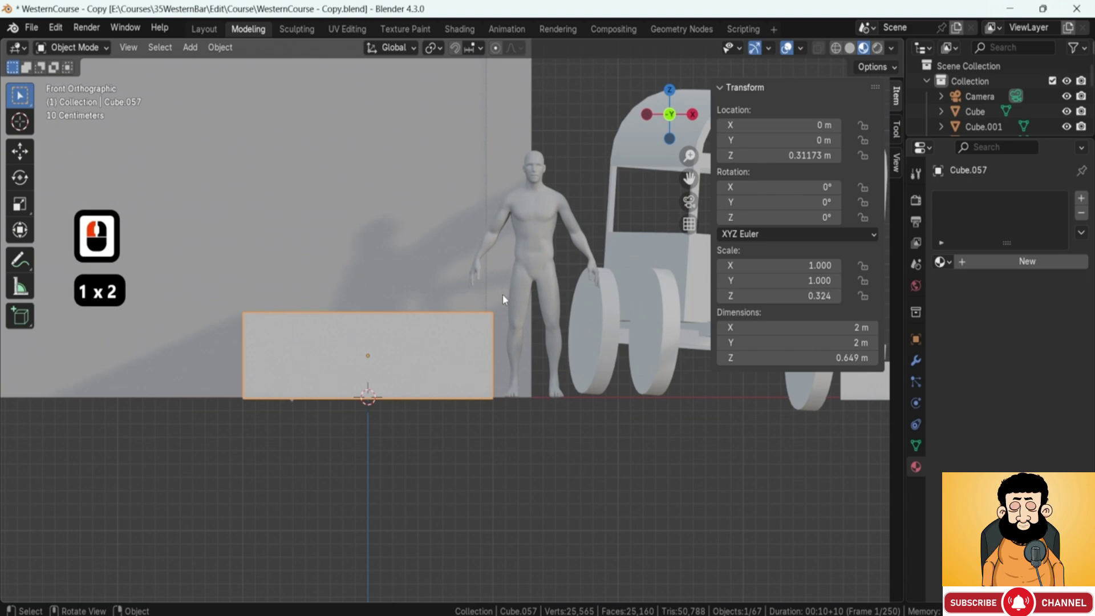
Raise the flattened block's top face by about 0.028 m along Z.
middle_drag(441, 333, 439, 358)
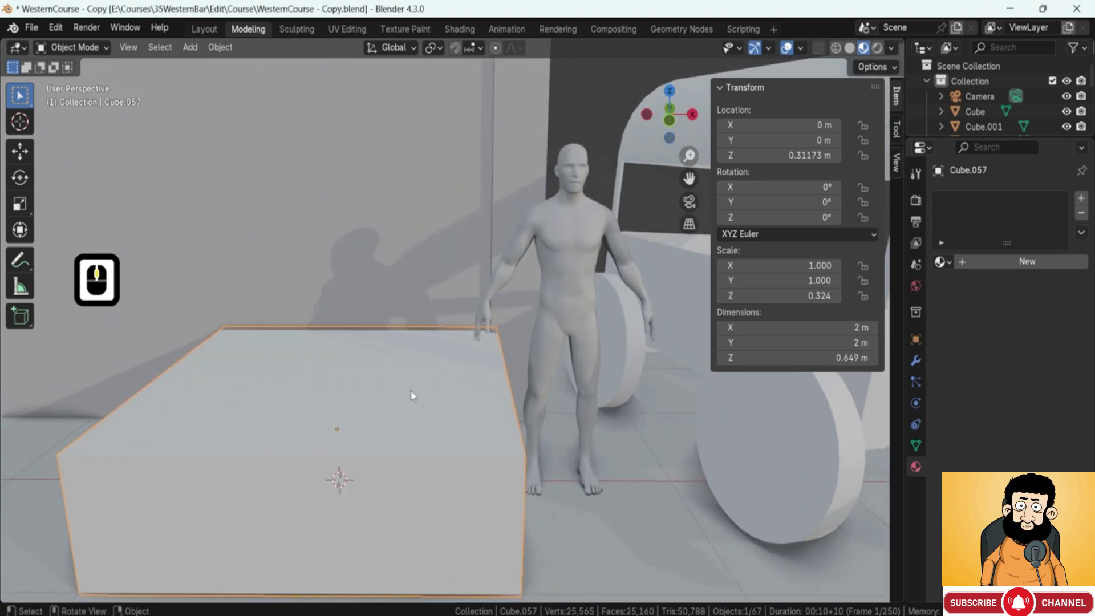
key(Tab)
key(3)
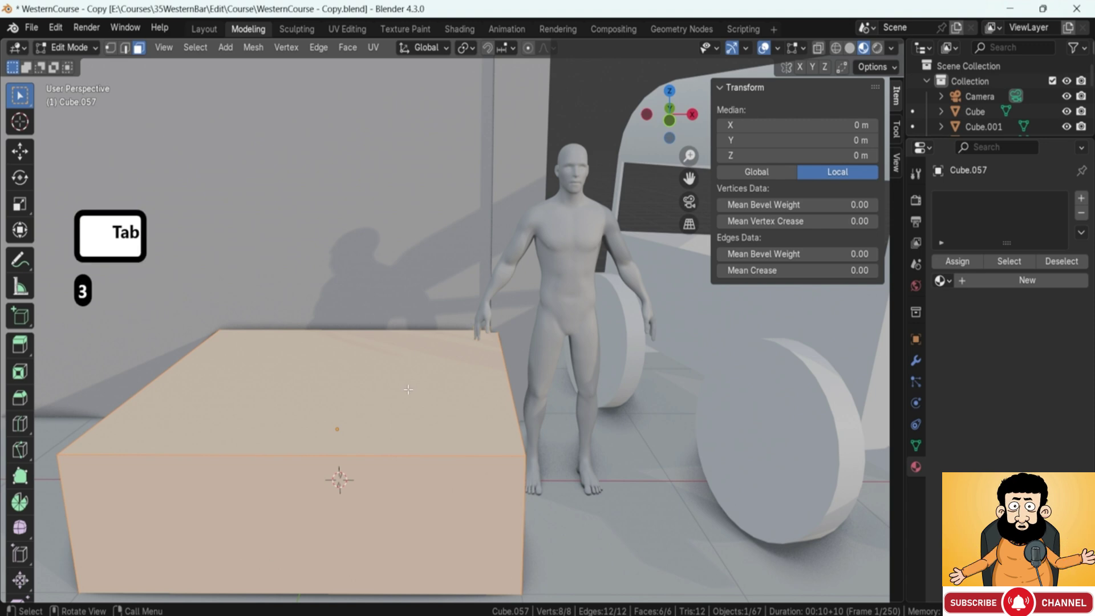
click(411, 390)
key(g)
key(z)
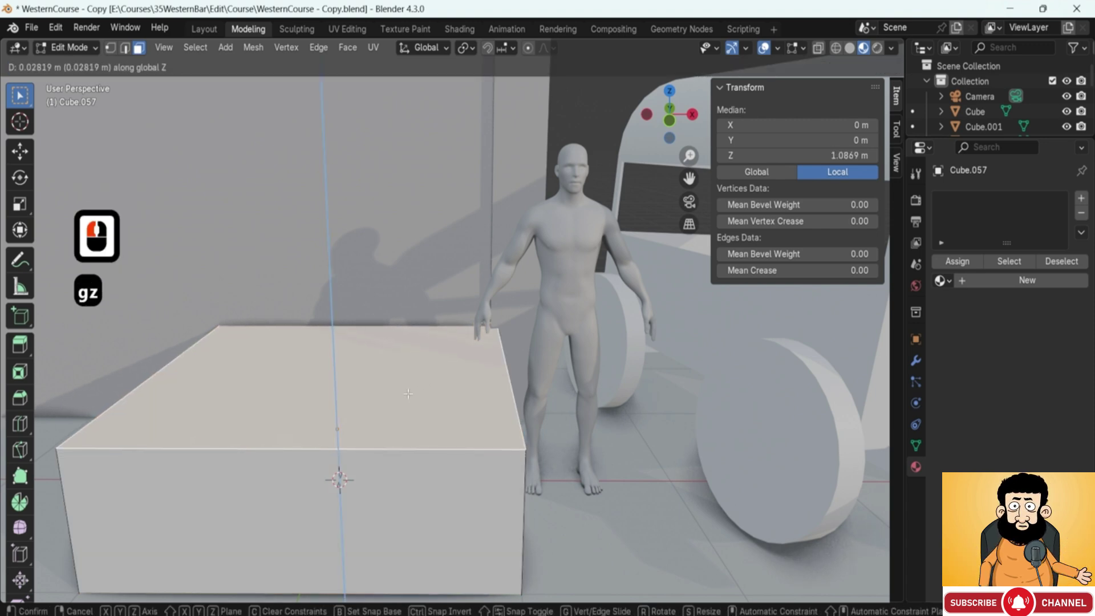
click(408, 394)
middle_drag(409, 393, 542, 294)
key(Tab)
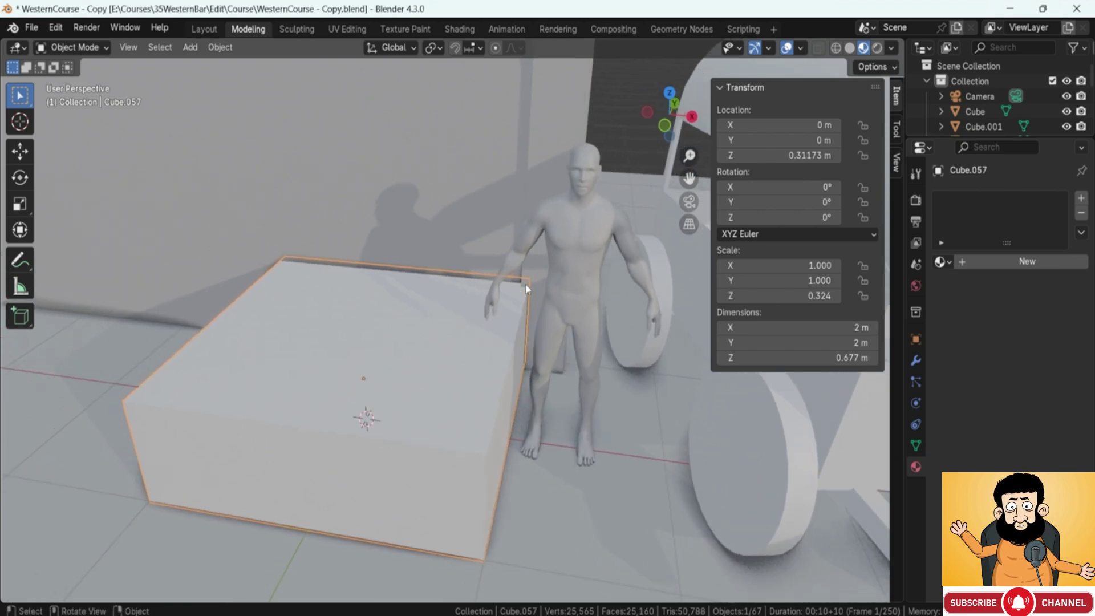
Shift the block about 0.05 m along negative X, away from the human figure.
key(g)
key(x)
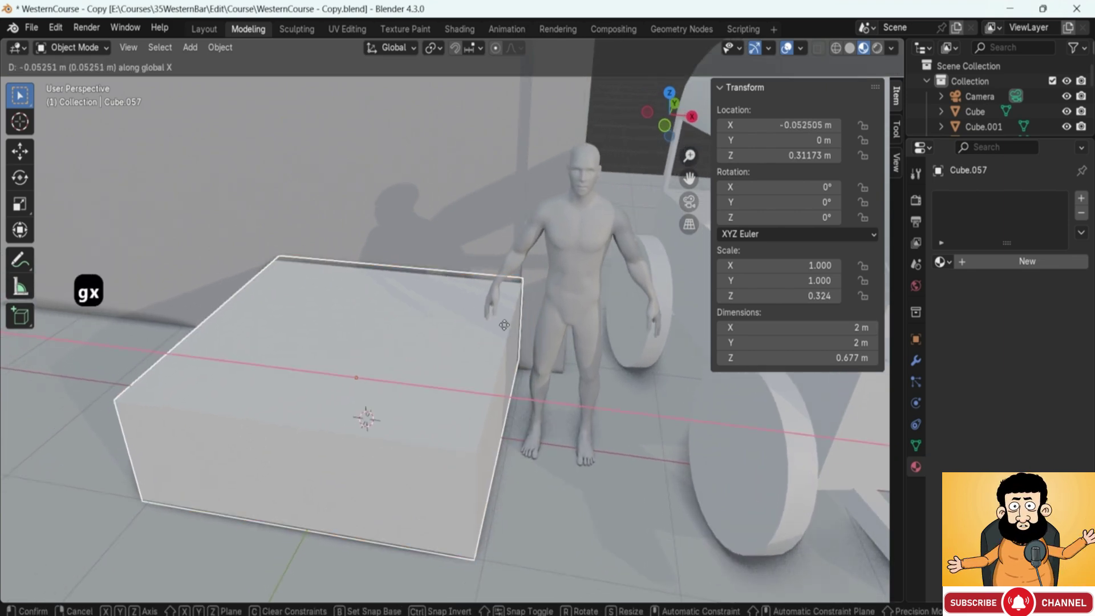
click(531, 272)
Lengthen the block along the building front by moving its water-tower-side face about 2.5 m along negative X.
middle_drag(531, 273, 529, 319)
scroll(533, 290, down, 6)
scroll(491, 254, up, 2)
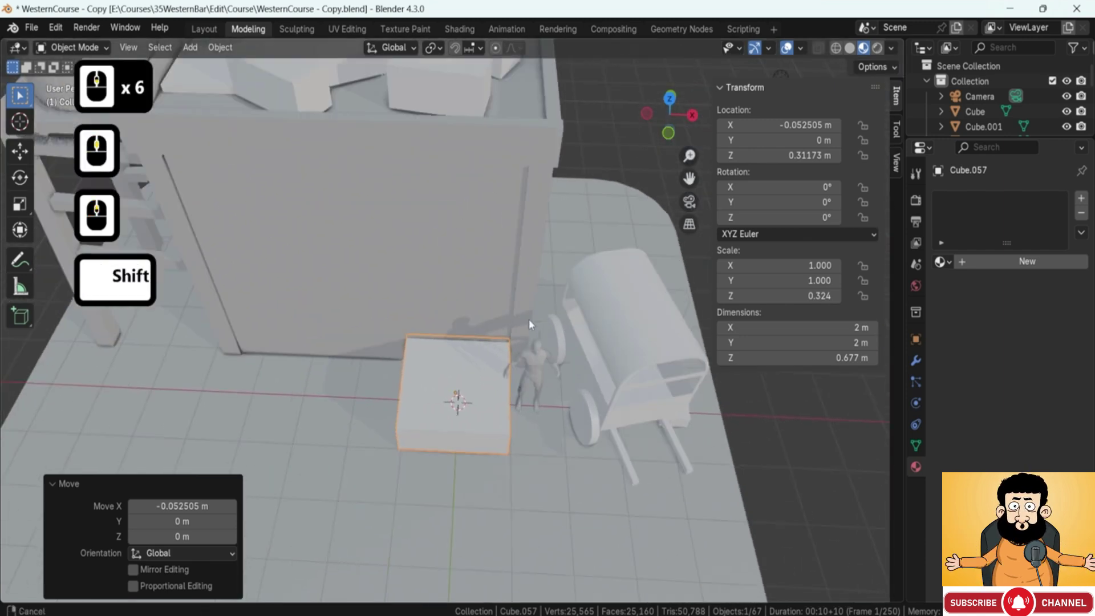
scroll(433, 340, up, 2)
middle_drag(433, 340, 321, 375)
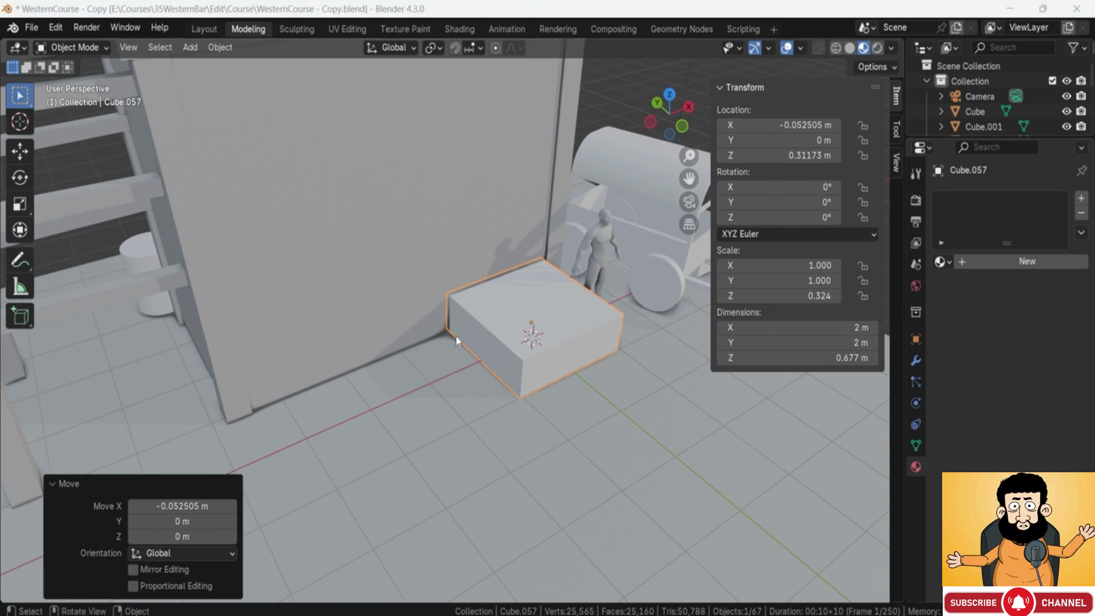
click(476, 327)
key(Tab)
key(3)
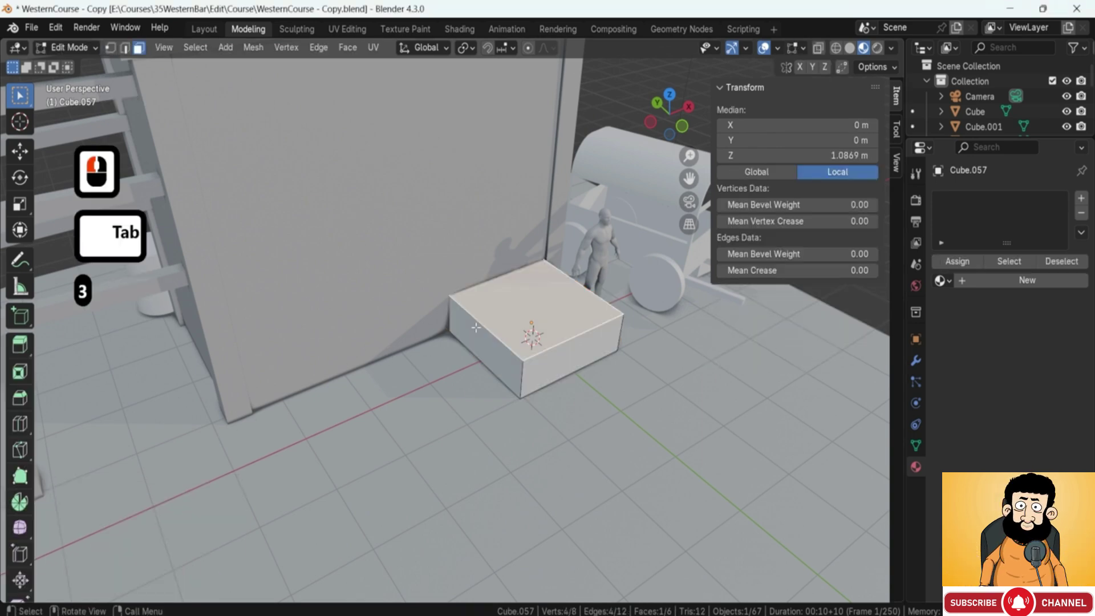
click(476, 327)
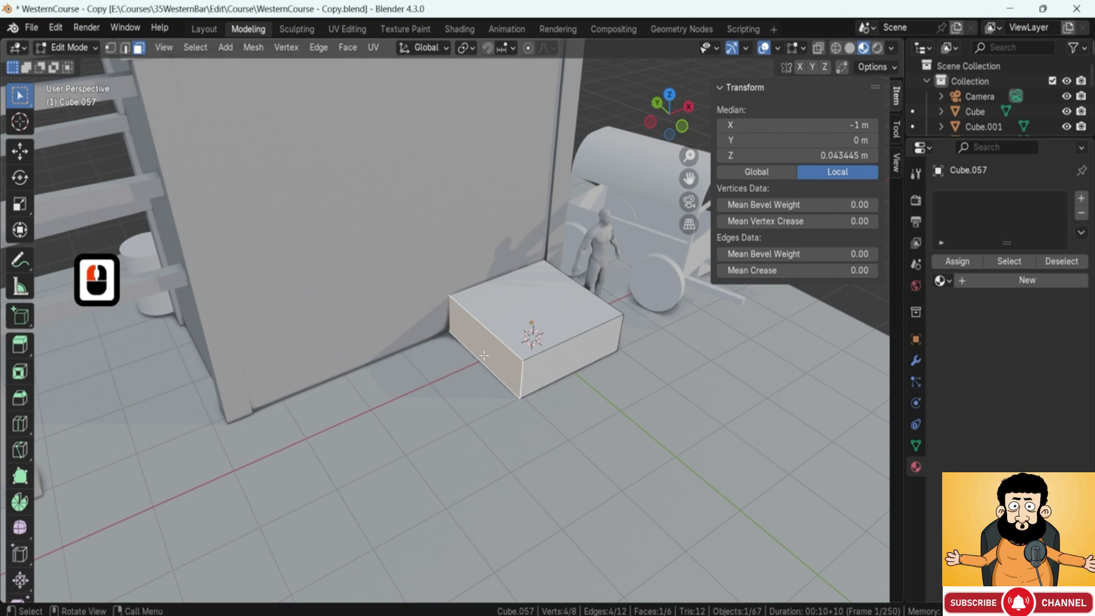
key(g)
key(x)
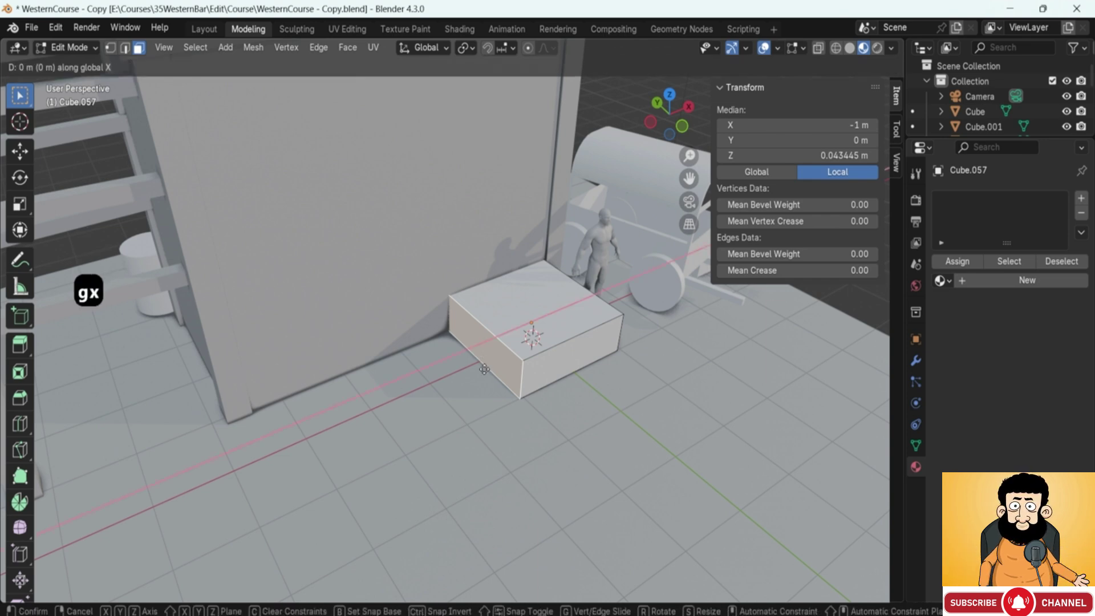
click(336, 415)
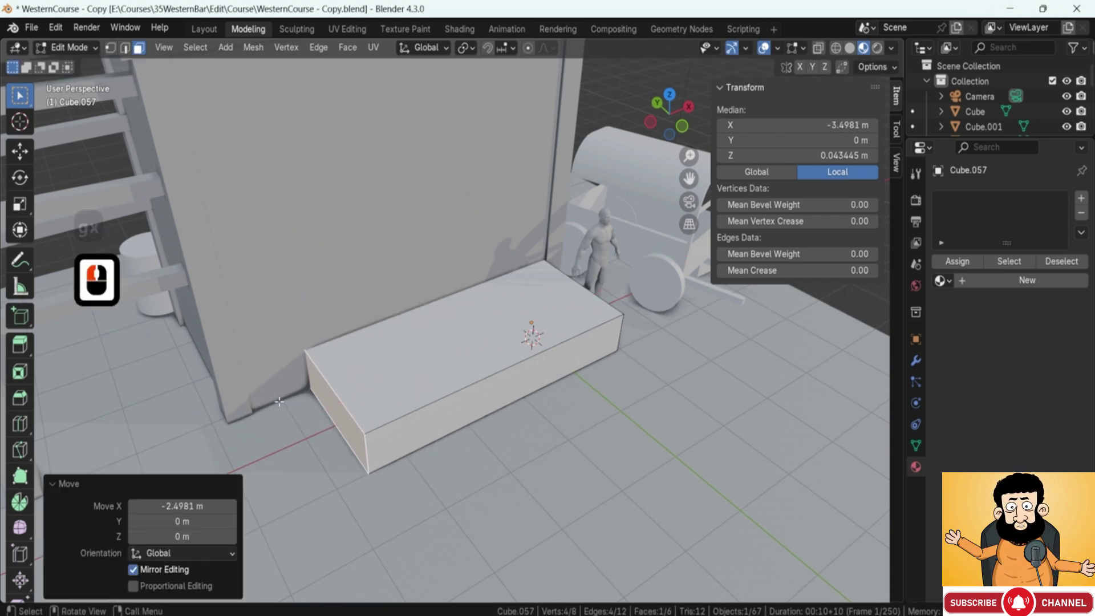
Pull the same end face back slightly along X so the block is 4.42 m long.
shift+middle_drag(336, 415, 341, 380)
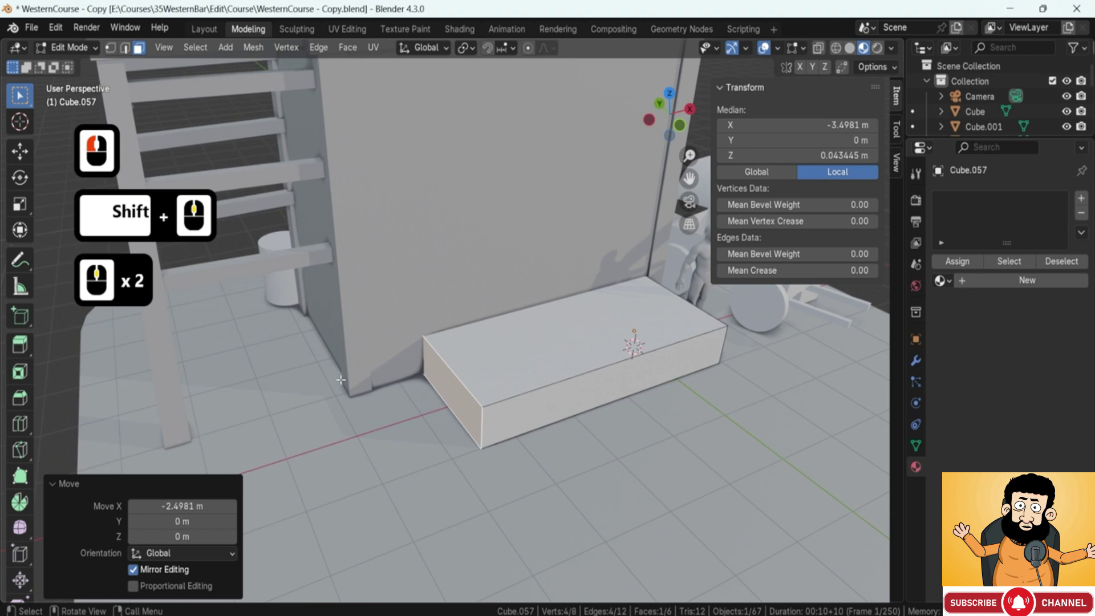
key(g)
key(x)
right_click(416, 376)
key(Tab)
scroll(524, 355, down, 3)
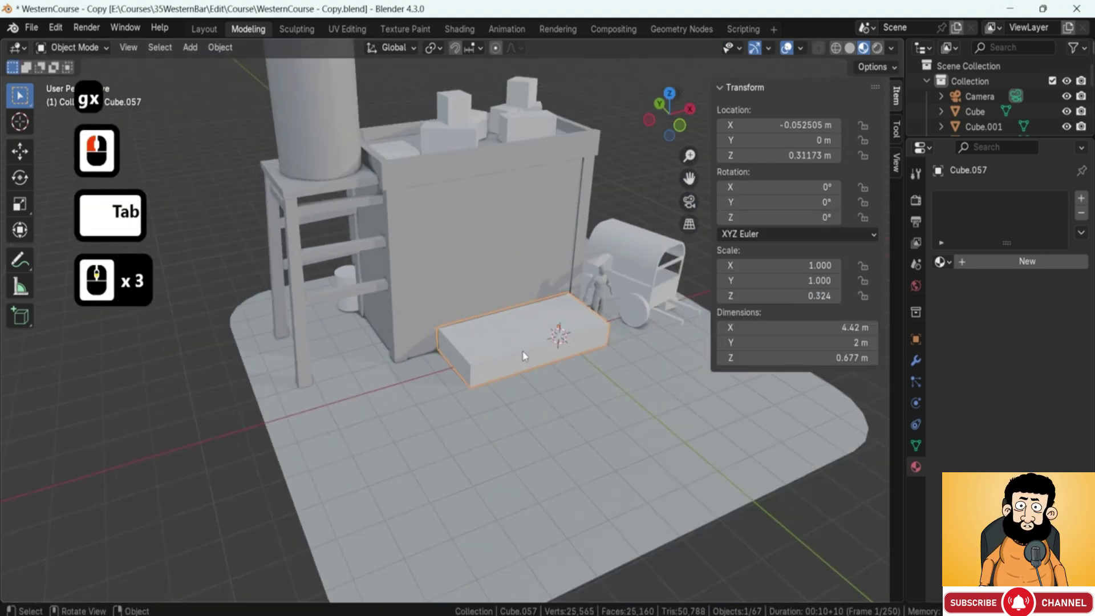
Lower the porch block's top face next to the human figure so the block is about 0.639 m high.
middle_drag(524, 355, 448, 320)
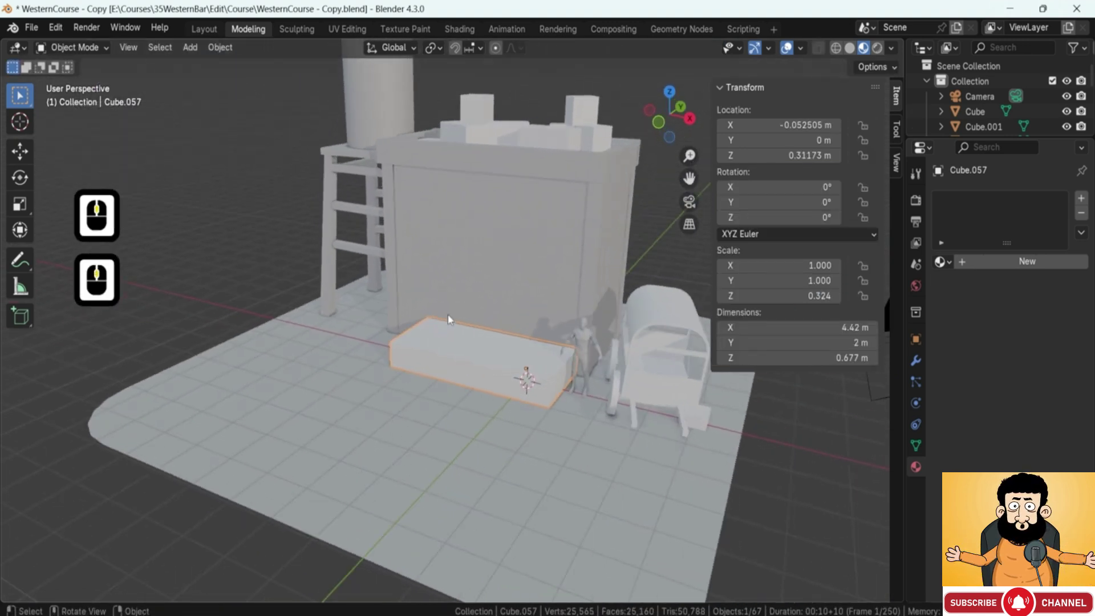
middle_drag(479, 391, 494, 376)
scroll(460, 353, up, 3)
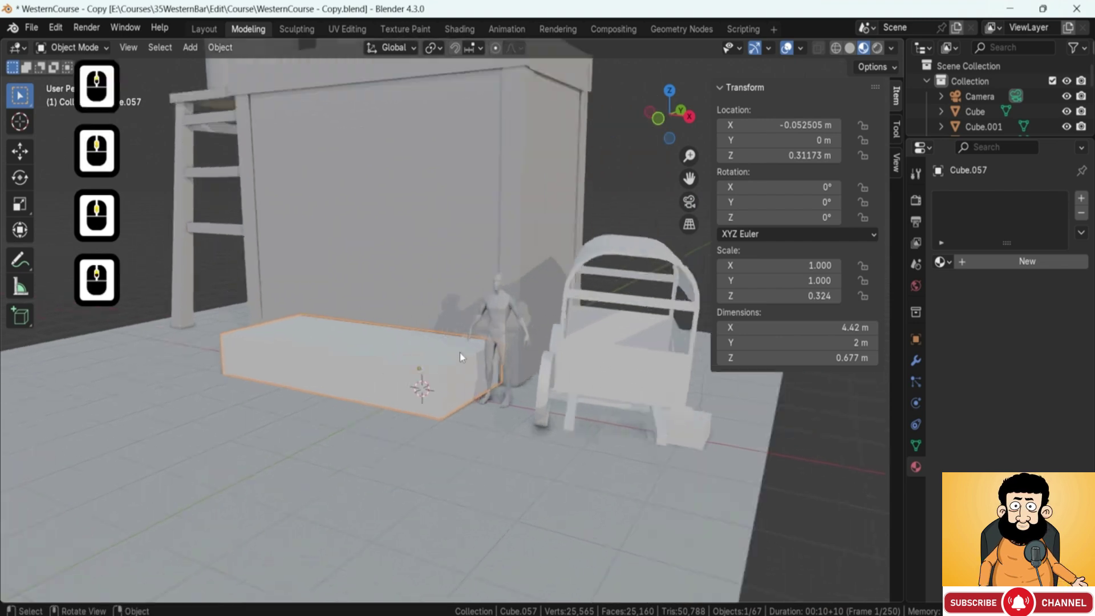
shift+middle_drag(569, 352, 511, 330)
scroll(513, 335, up, 1)
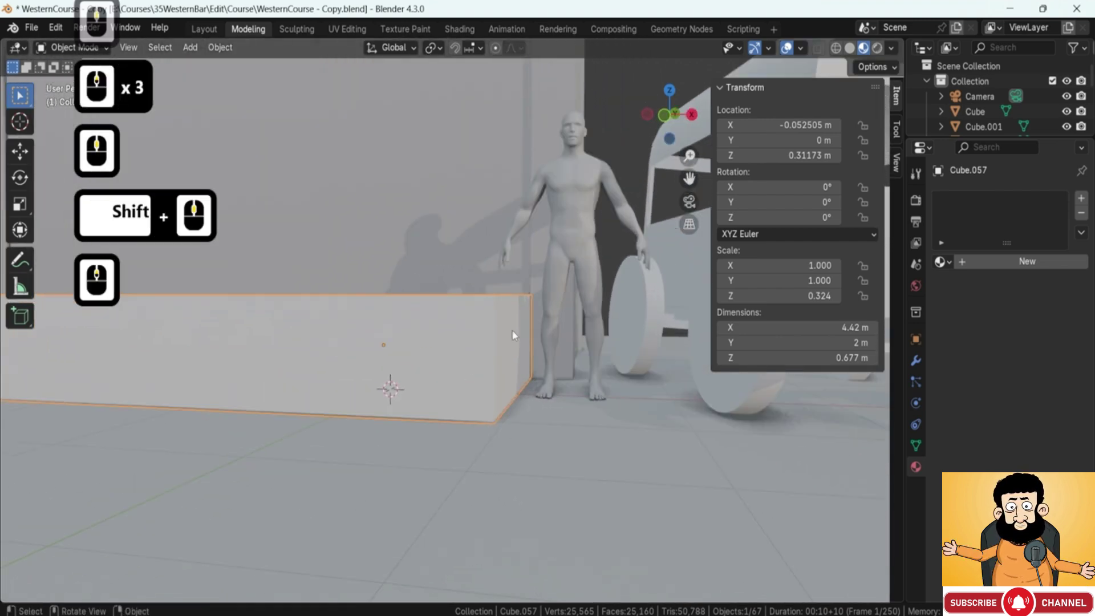
middle_drag(521, 317, 488, 345)
key(Tab)
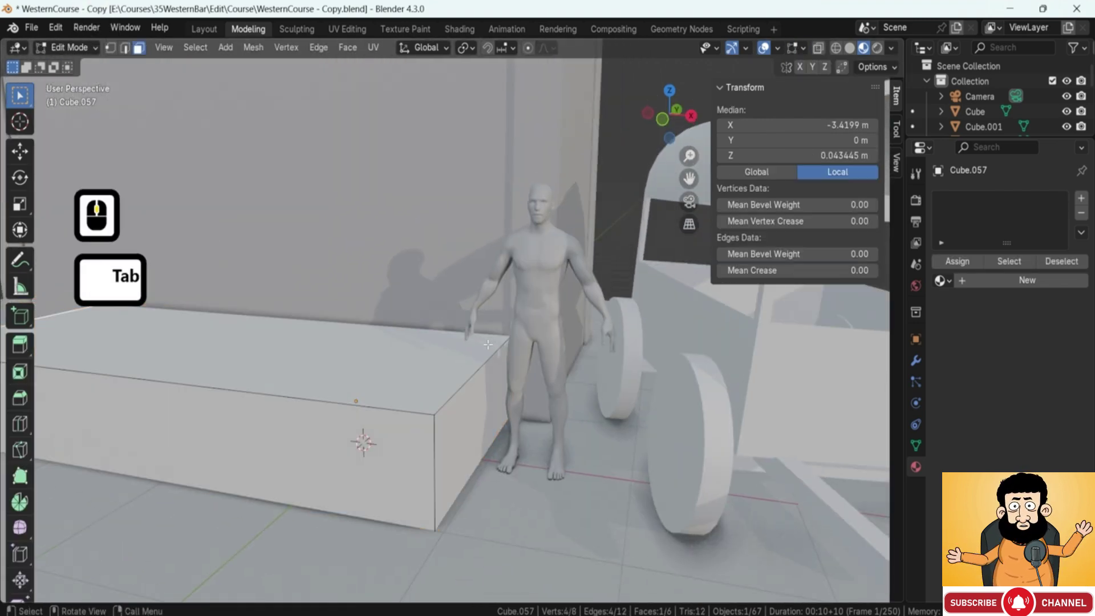
click(488, 345)
key(g)
key(z)
click(471, 385)
key(Tab)
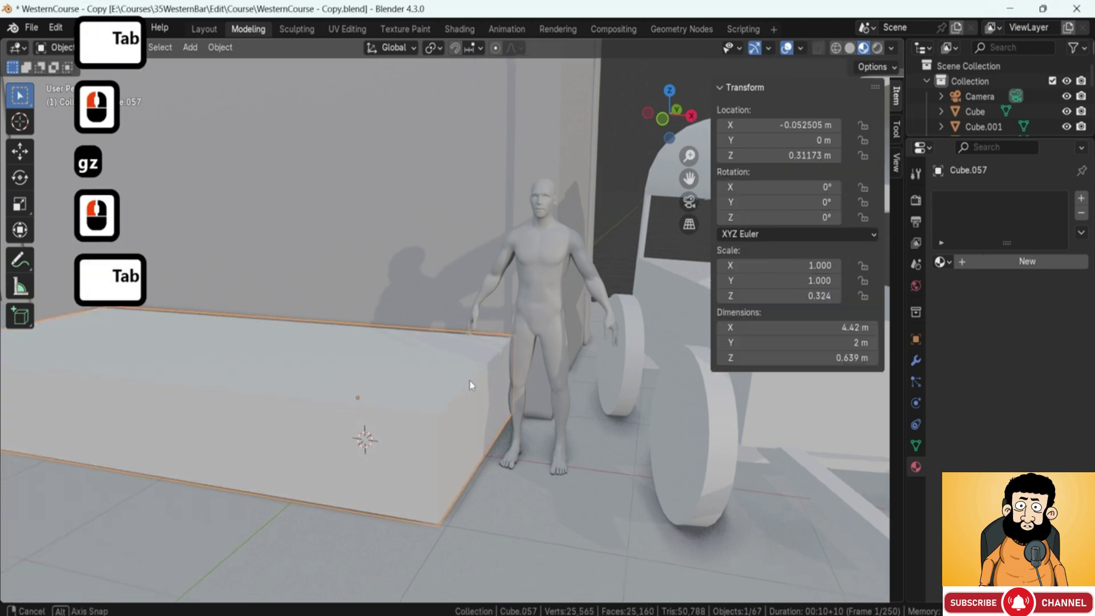
Duplicate the porch block in top view and place the copy directly in front of it, about 2 m along negative Y.
middle_drag(471, 386, 392, 375)
scroll(481, 360, down, 4)
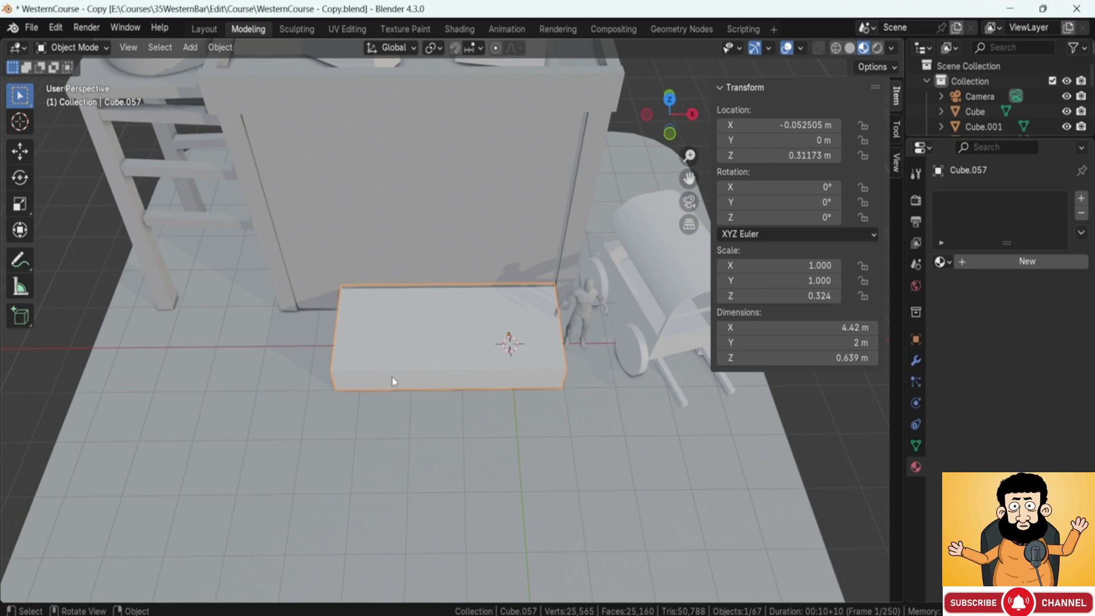
key(F8)
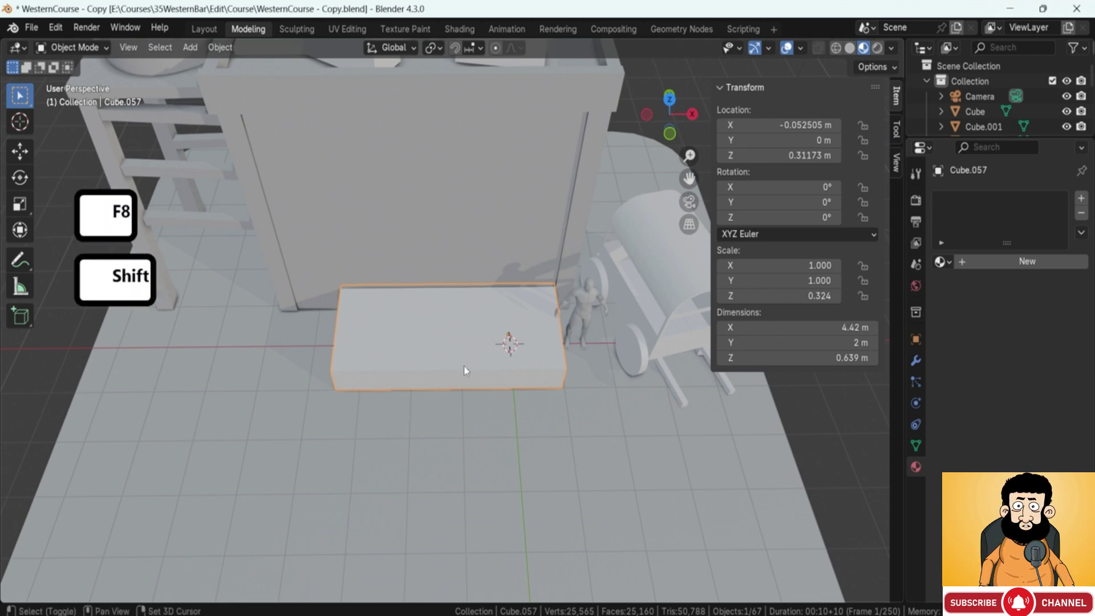
shift+middle_drag(462, 367, 472, 276)
scroll(379, 262, up, 2)
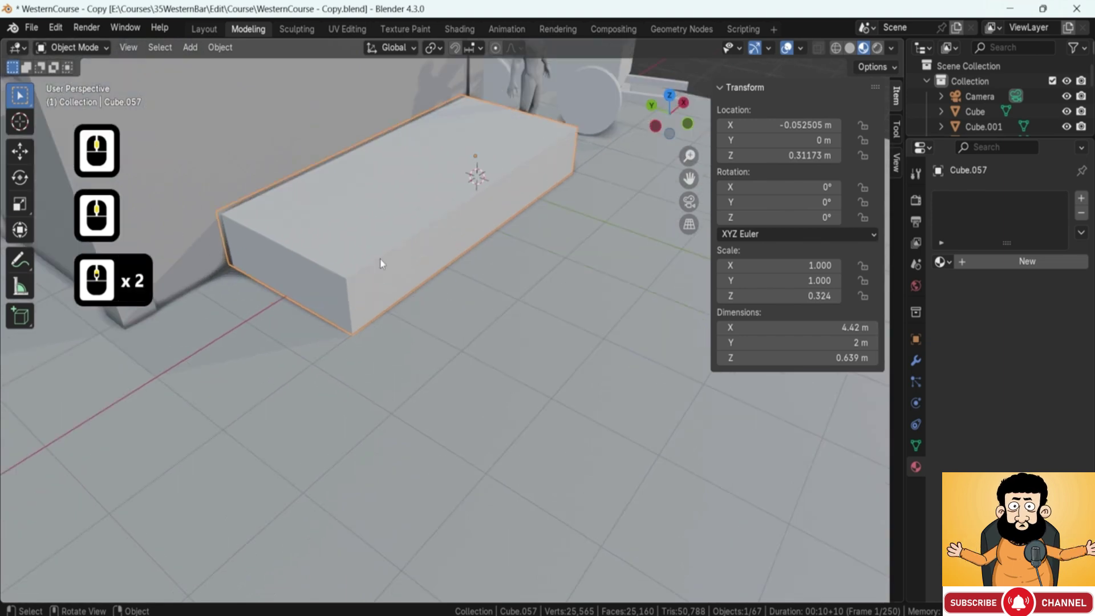
click(381, 263)
key(KP_7)
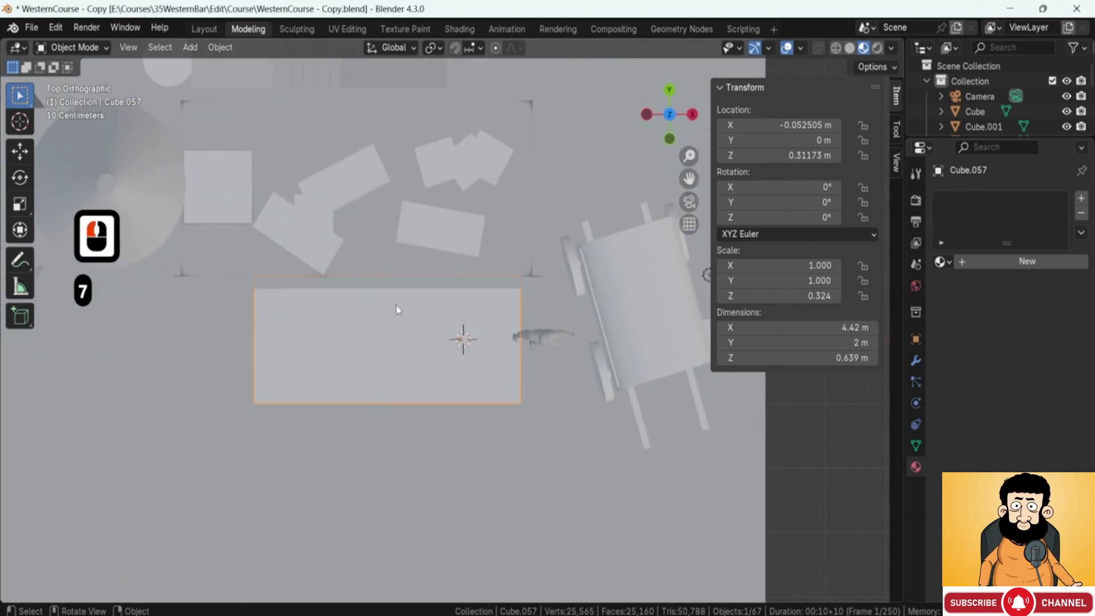
key(shift+d)
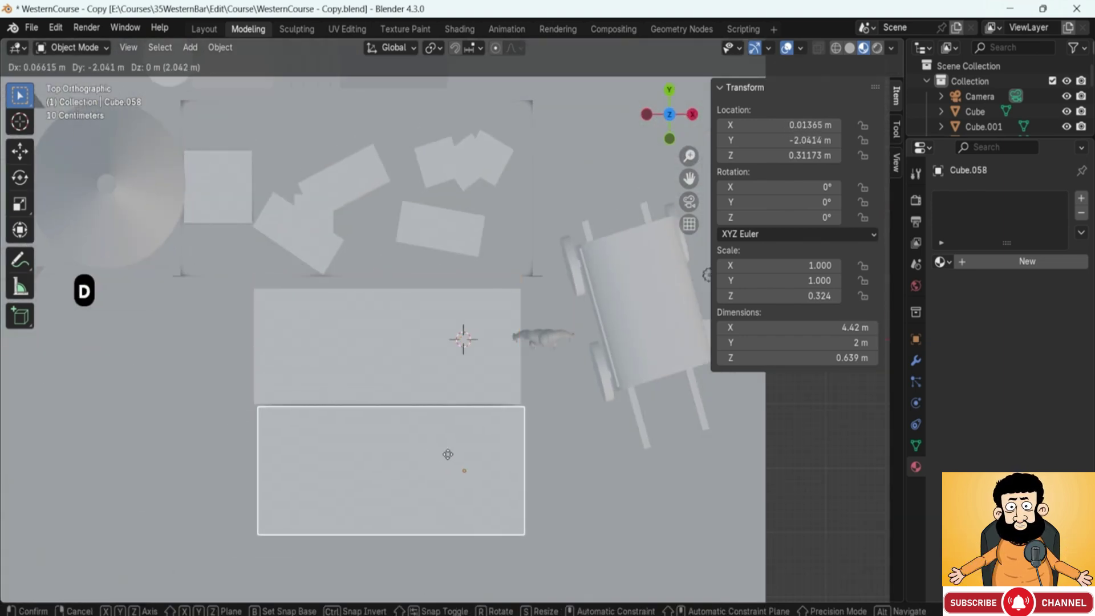
click(445, 454)
Shorten the copy along X to about 1.27 m by moving its human-side end face toward the water tower.
middle_drag(445, 454, 462, 320)
key(Tab)
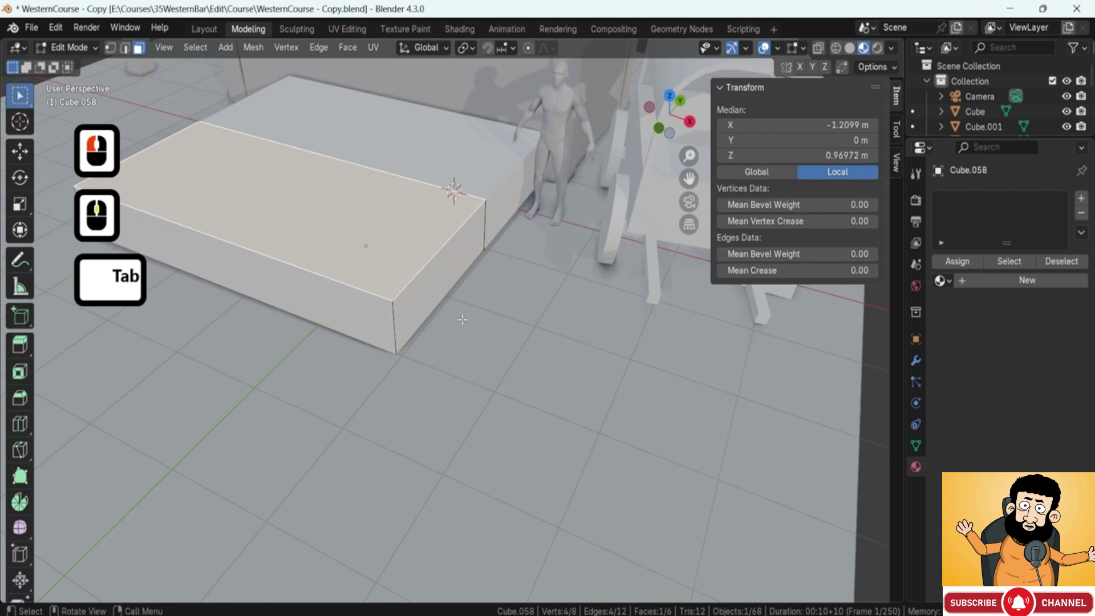
click(445, 267)
middle_drag(445, 267, 518, 311)
key(g)
key(x)
click(245, 346)
Move the small block's front face inward along Y so the block is about 1.17 m deep.
middle_drag(314, 422, 485, 376)
click(502, 380)
key(g)
key(x)
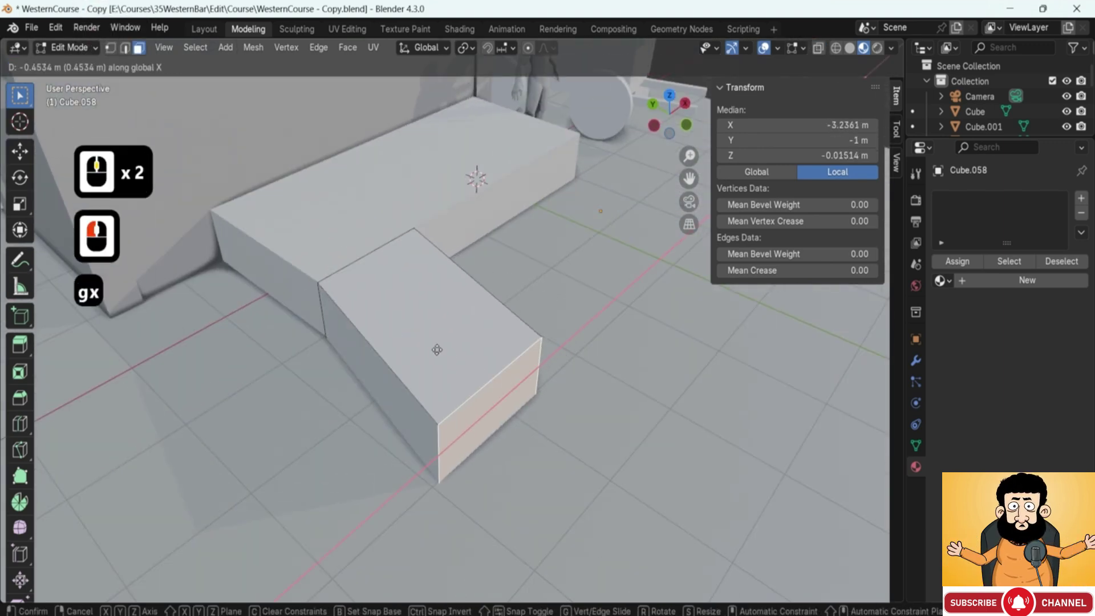
key(Escape)
key(g)
key(y)
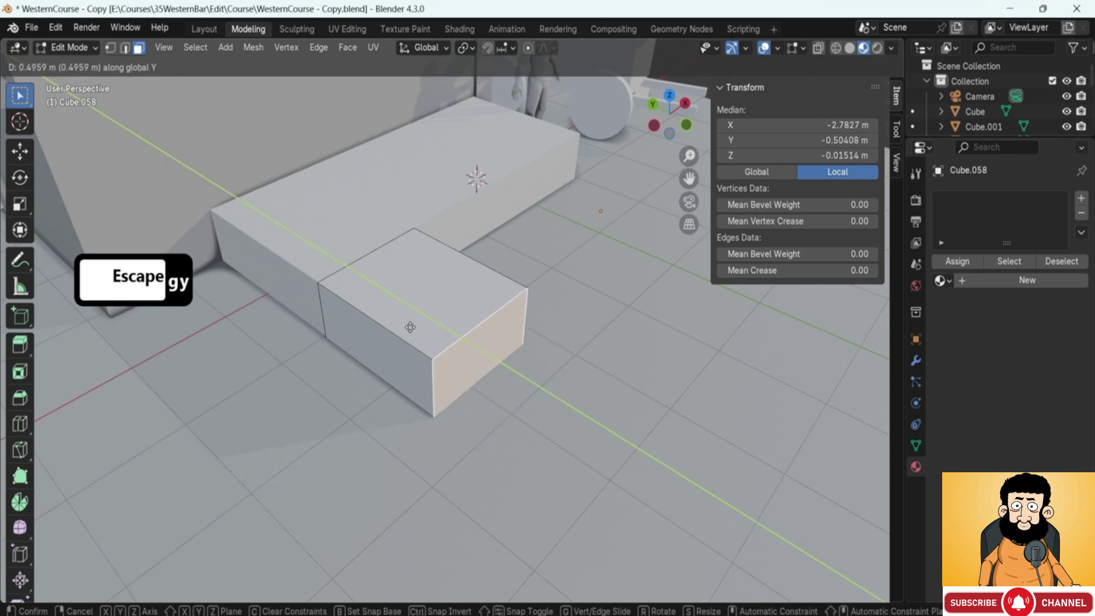
click(414, 320)
middle_drag(413, 319, 440, 195)
key(2)
click(508, 267)
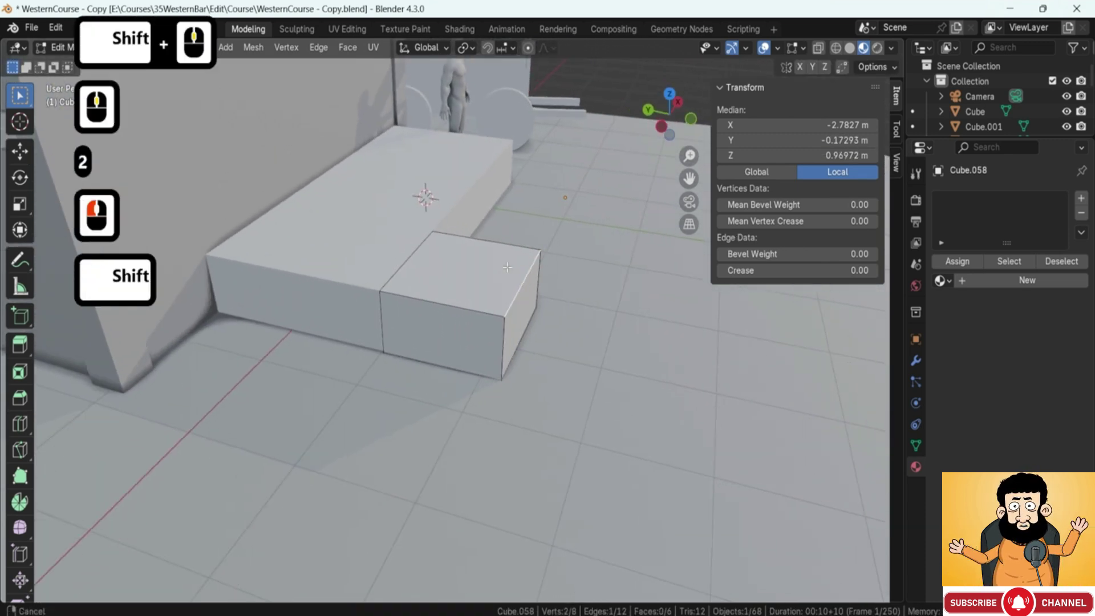
shift+middle_drag(508, 267, 381, 247)
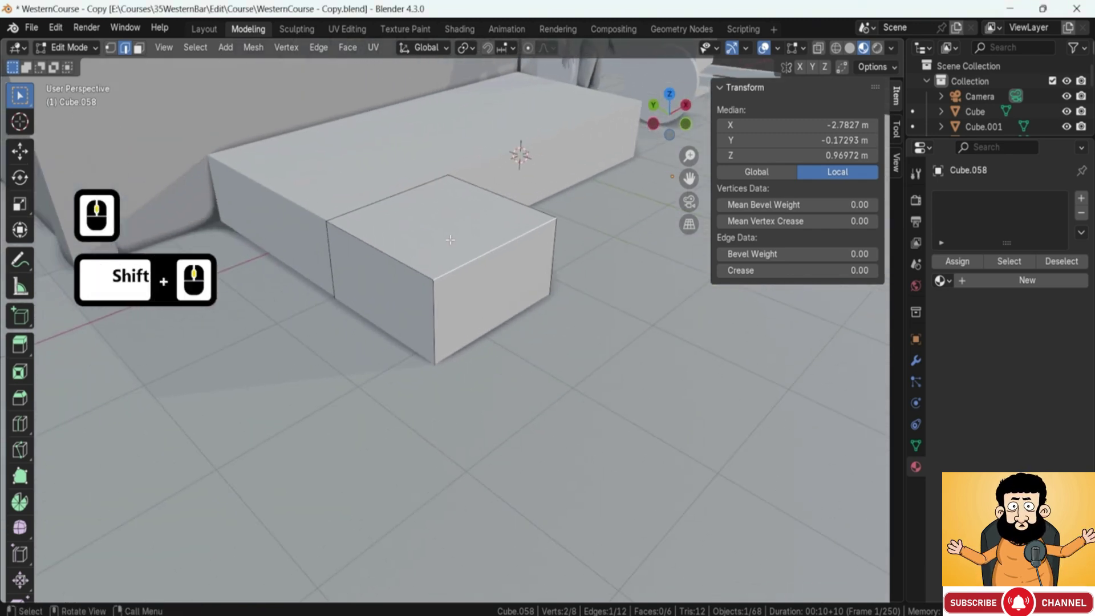
middle_drag(451, 240, 469, 262)
Slide the small block about 0.9 m along Y into the long porch block so only a short front part projects.
key(Tab)
click(421, 258)
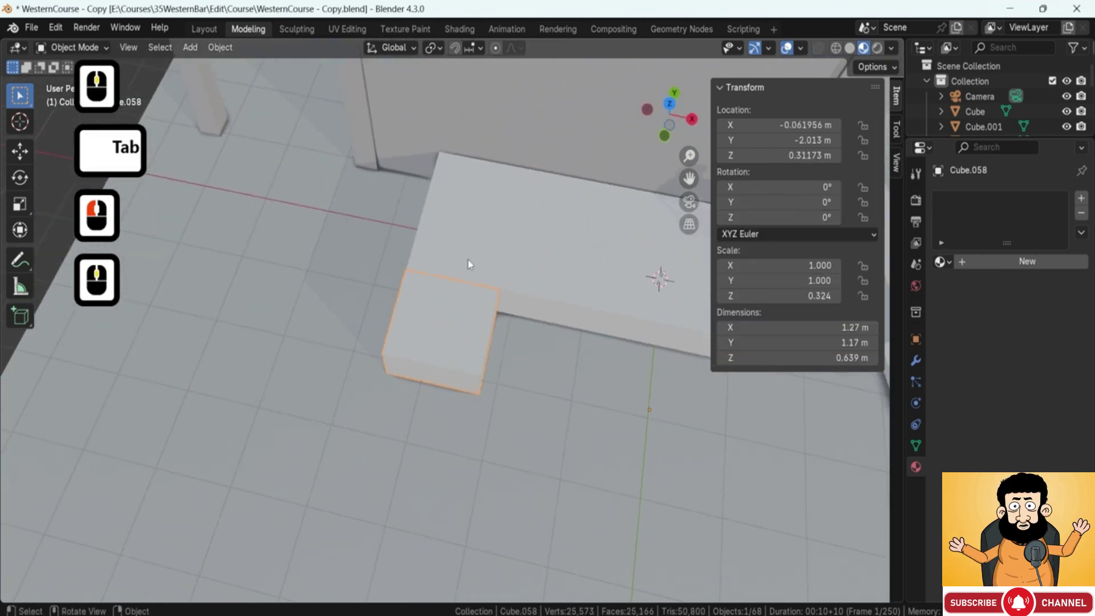
click(432, 349)
click(432, 349)
middle_drag(432, 348, 396, 314)
key(g)
key(y)
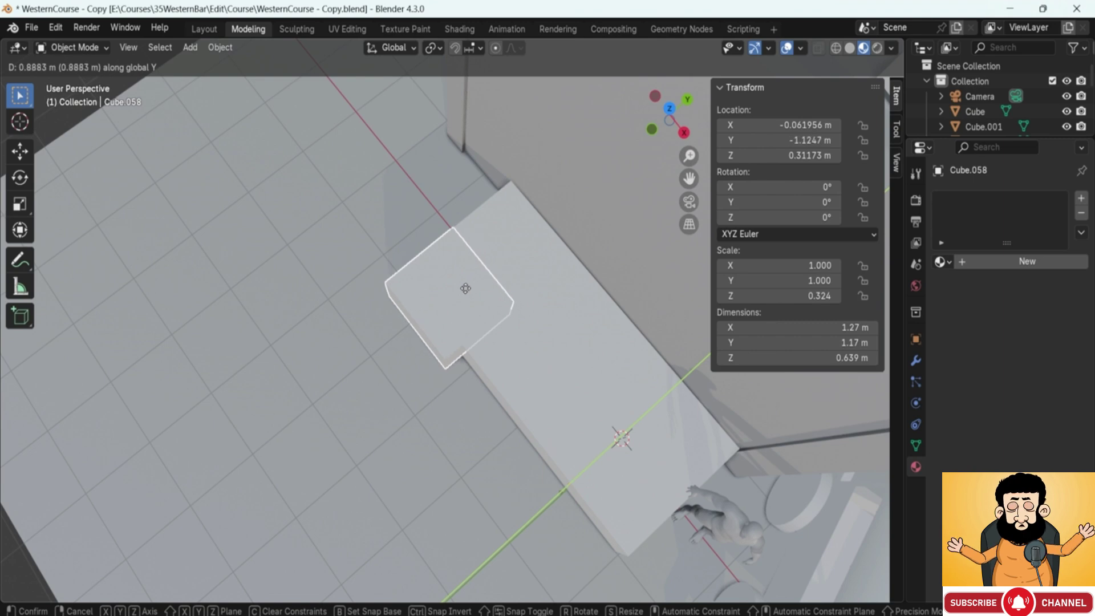
click(458, 289)
Add a loop cut across the long porch block and slide it in line with the small block's inner side, factor about -0.425.
shift+middle_drag(493, 261, 319, 317)
middle_drag(319, 317, 380, 275)
scroll(330, 310, up, 2)
middle_drag(283, 282, 491, 331)
click(385, 330)
click(476, 368)
click(482, 343)
click(530, 307)
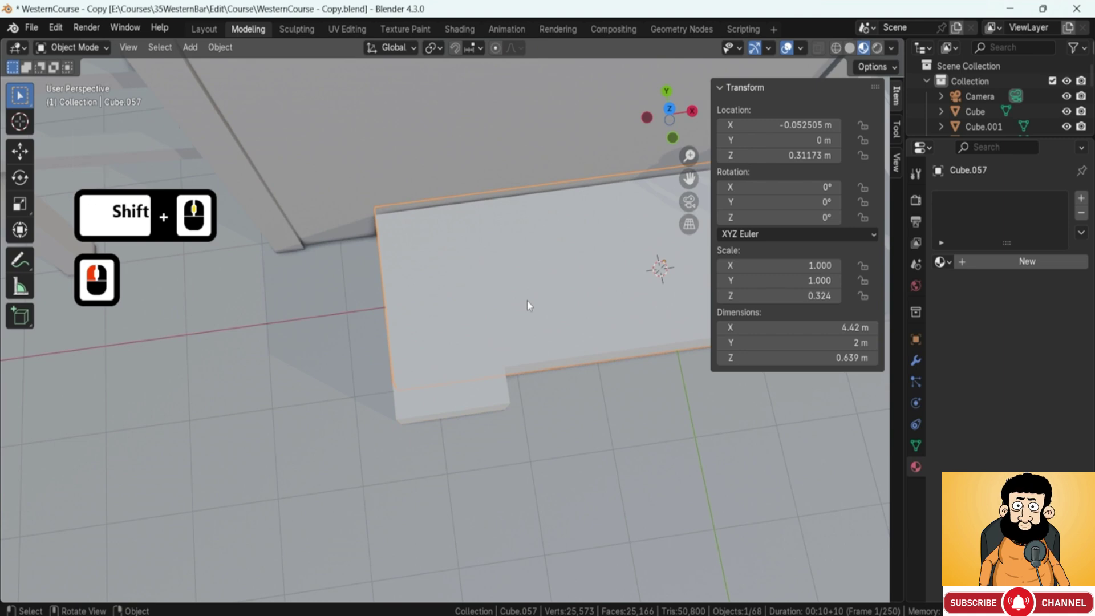
middle_drag(529, 306, 504, 279)
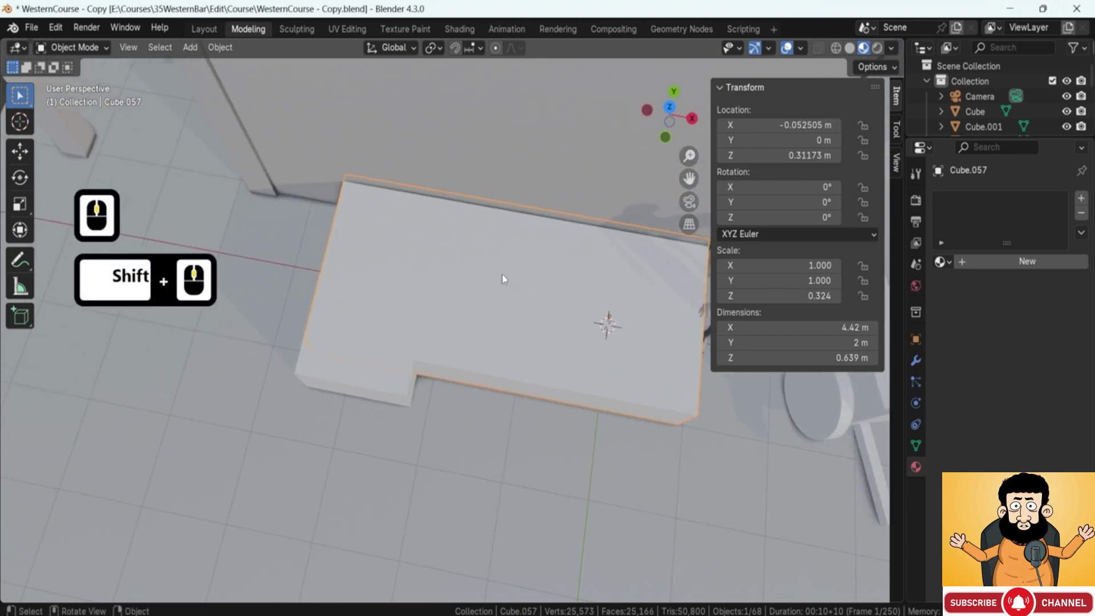
key(Tab)
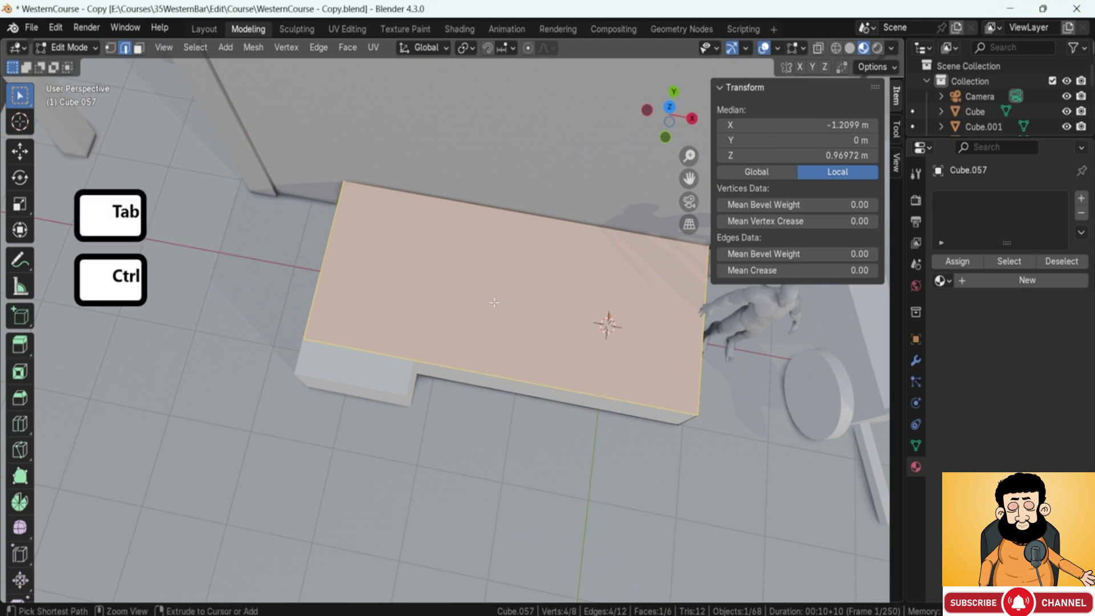
key(ctrl+r)
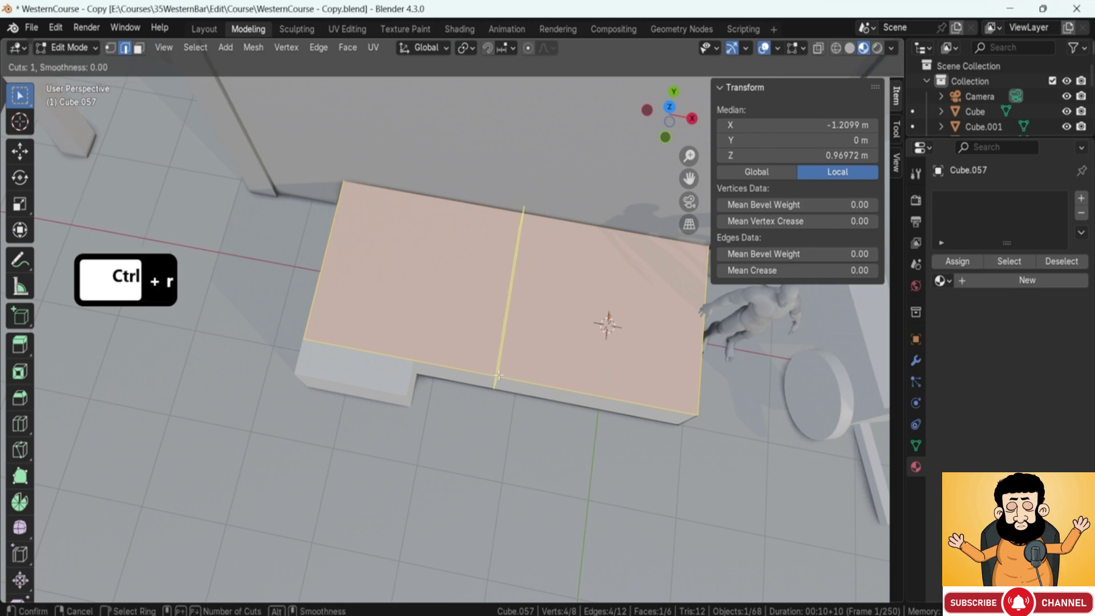
click(496, 381)
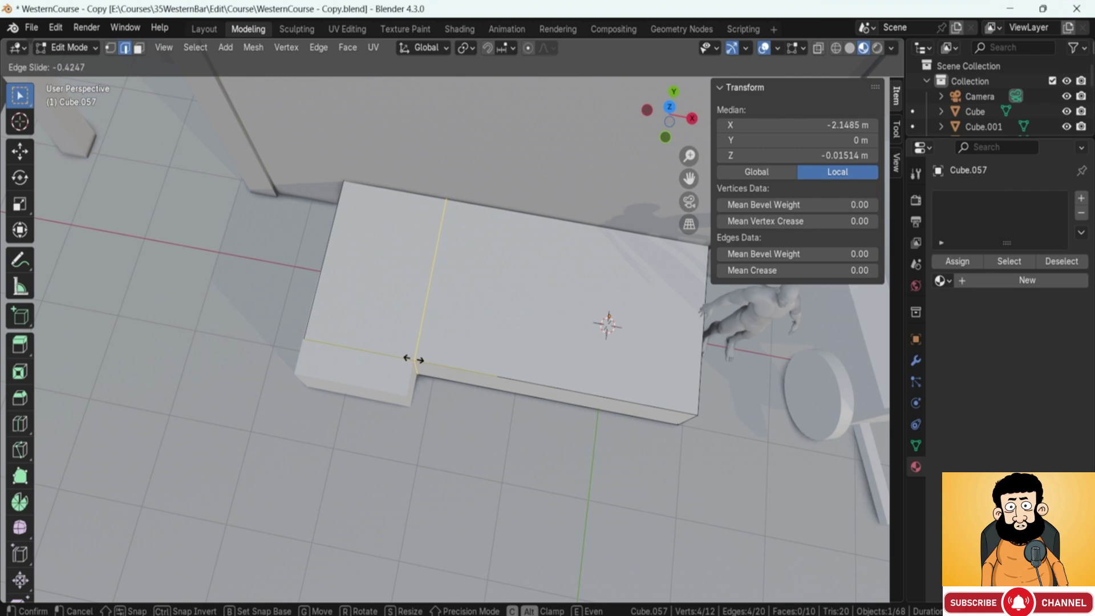
click(413, 358)
Add a lengthwise loop cut to the long porch block and slide it toward the front, factor about -0.2.
middle_drag(413, 358, 469, 234)
key(ctrl+r)
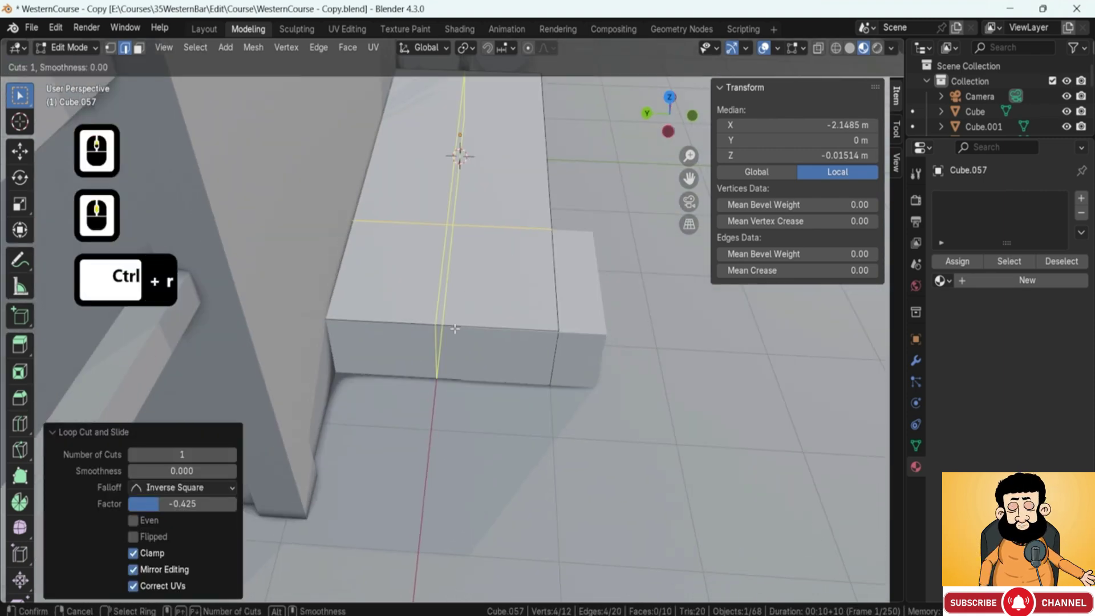
click(444, 321)
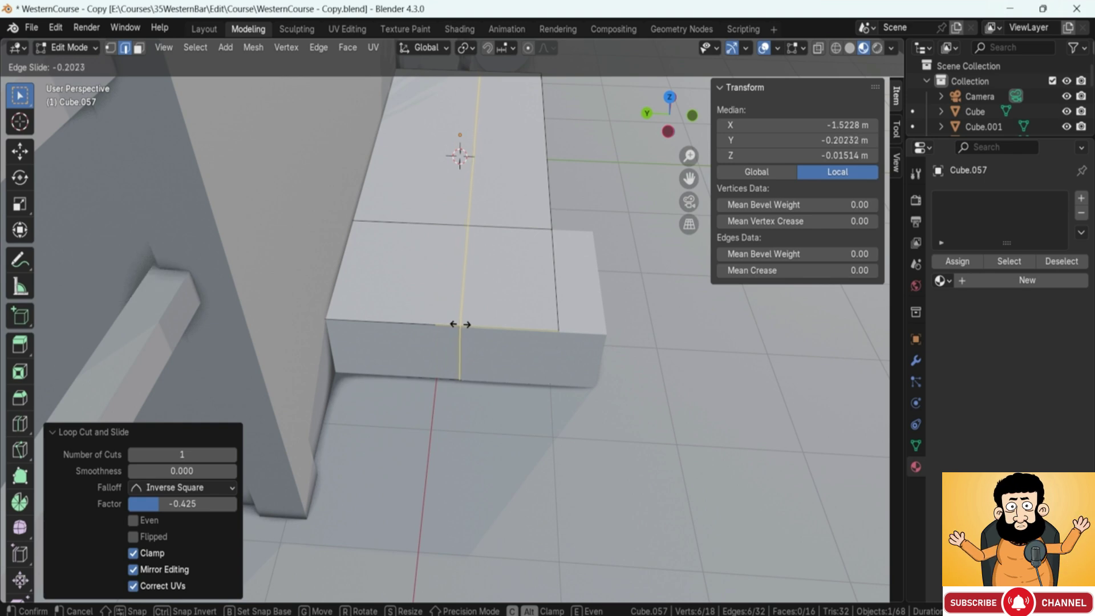
click(461, 324)
middle_drag(461, 324, 456, 295)
key(Tab)
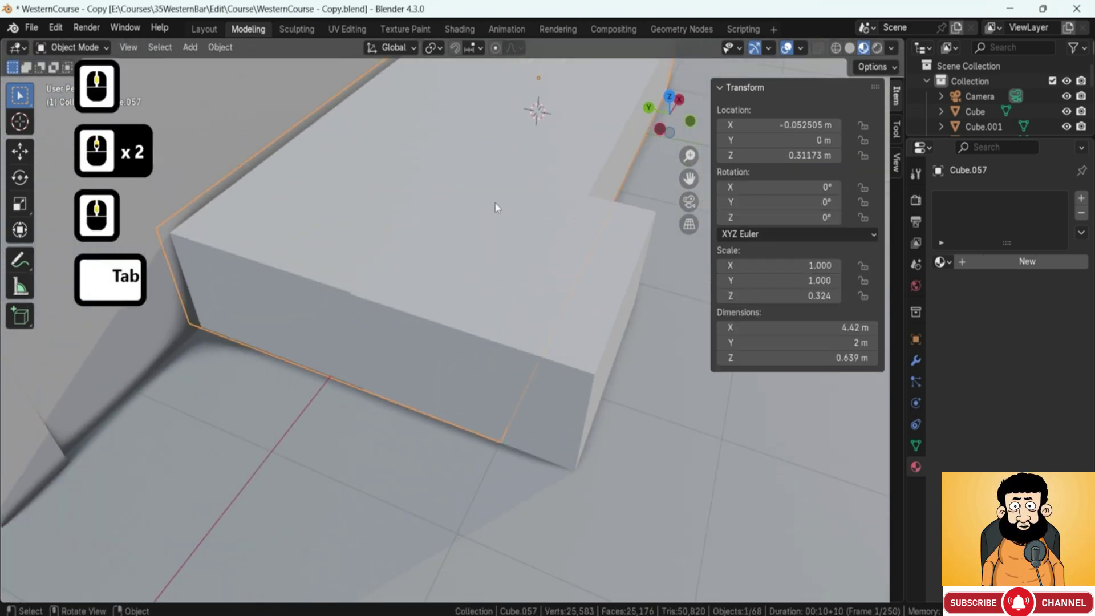
Isolate the long porch block and delete the four outer faces of its front corner section where the small block sits.
click(546, 146)
key(slash)
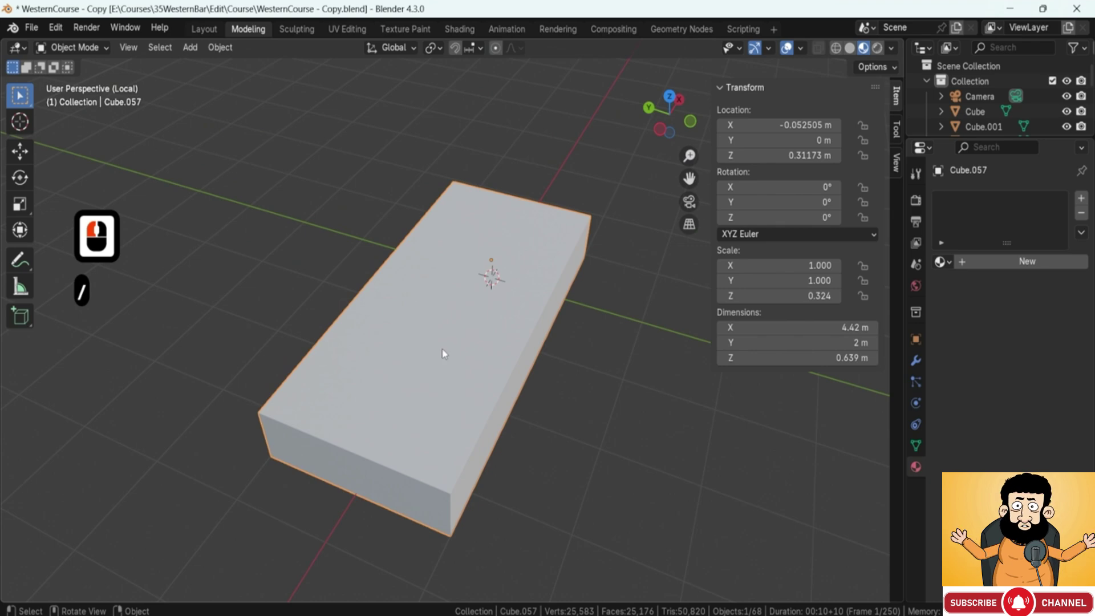
middle_drag(444, 353, 433, 374)
key(Tab)
key(3)
click(433, 365)
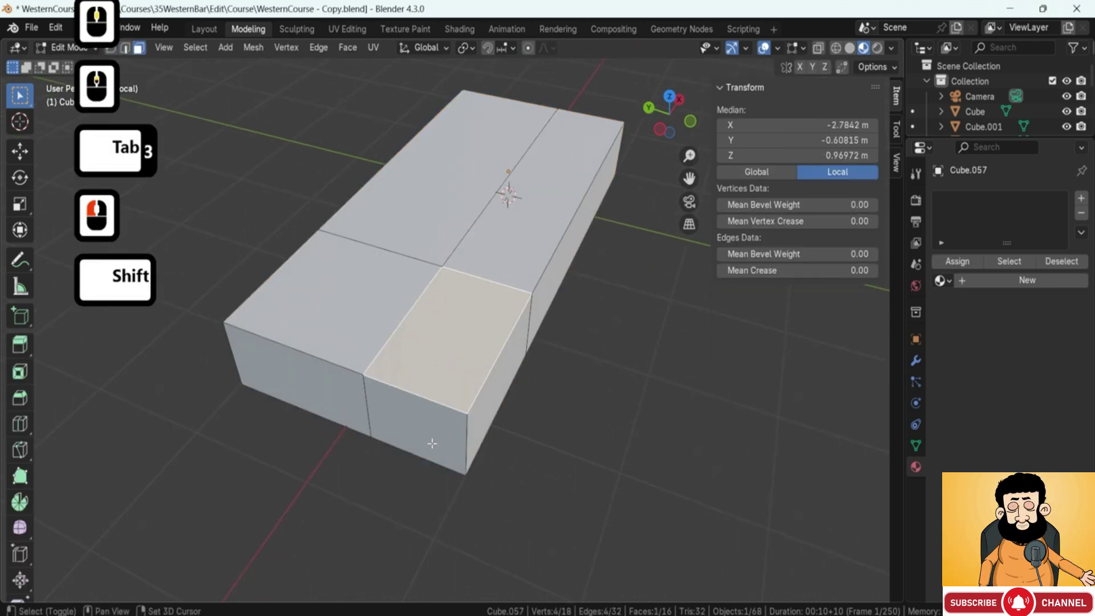
shift+click(433, 444)
middle_drag(432, 443, 501, 383)
shift+click(514, 176)
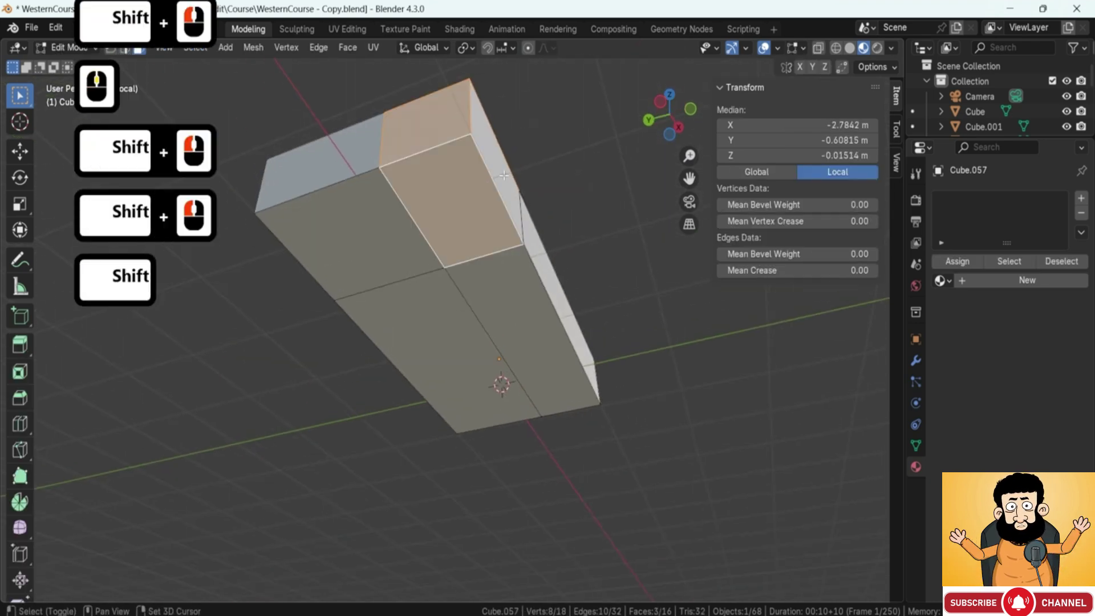
shift+click(505, 176)
key(Delete)
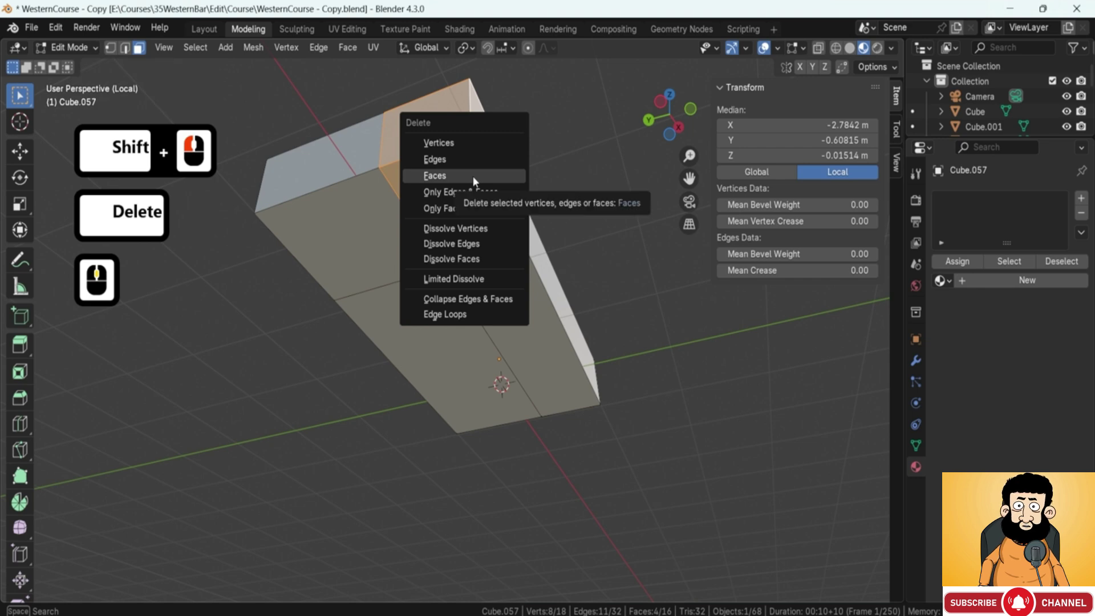
click(472, 175)
Fill the two open inner sides of the notch with faces and bring the full scene back into view.
middle_drag(473, 175, 514, 240)
scroll(513, 240, up, 3)
key(2)
click(330, 255)
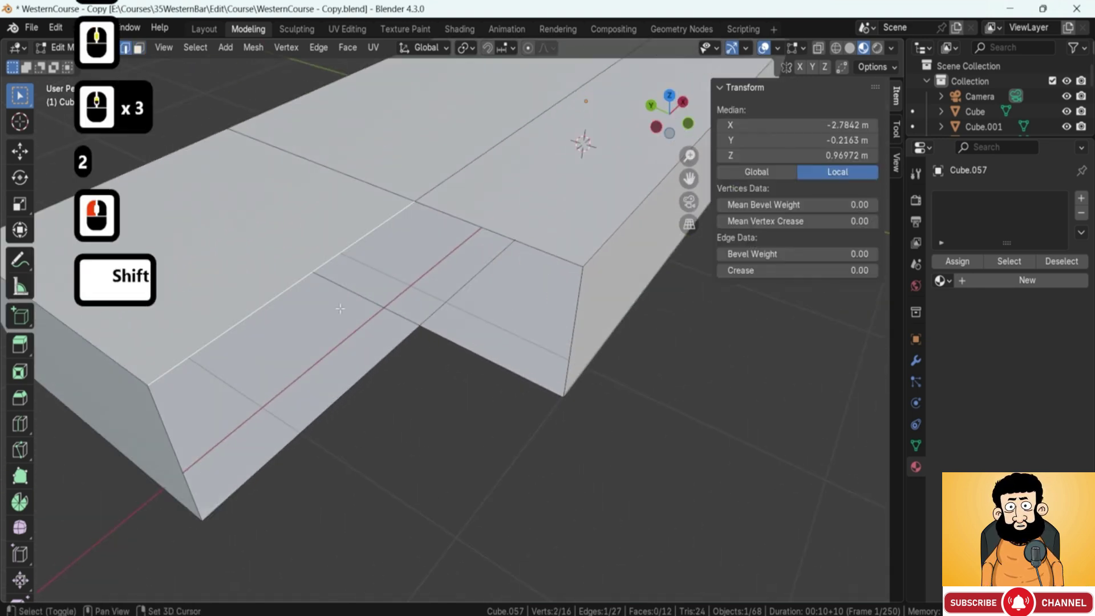
shift+click(362, 376)
key(f)
click(502, 236)
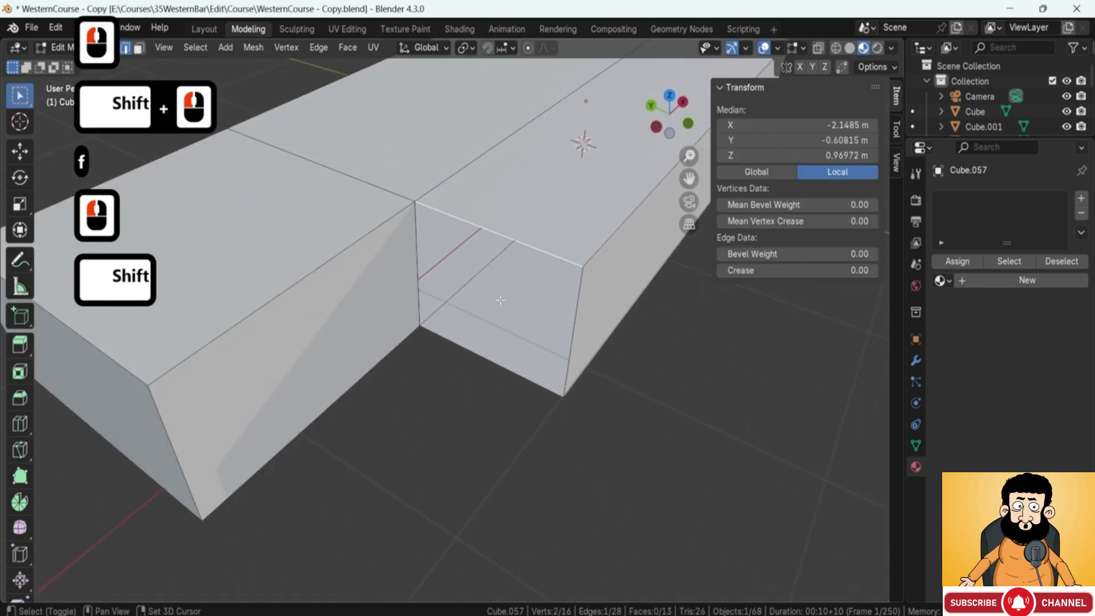
shift+click(490, 360)
key(f)
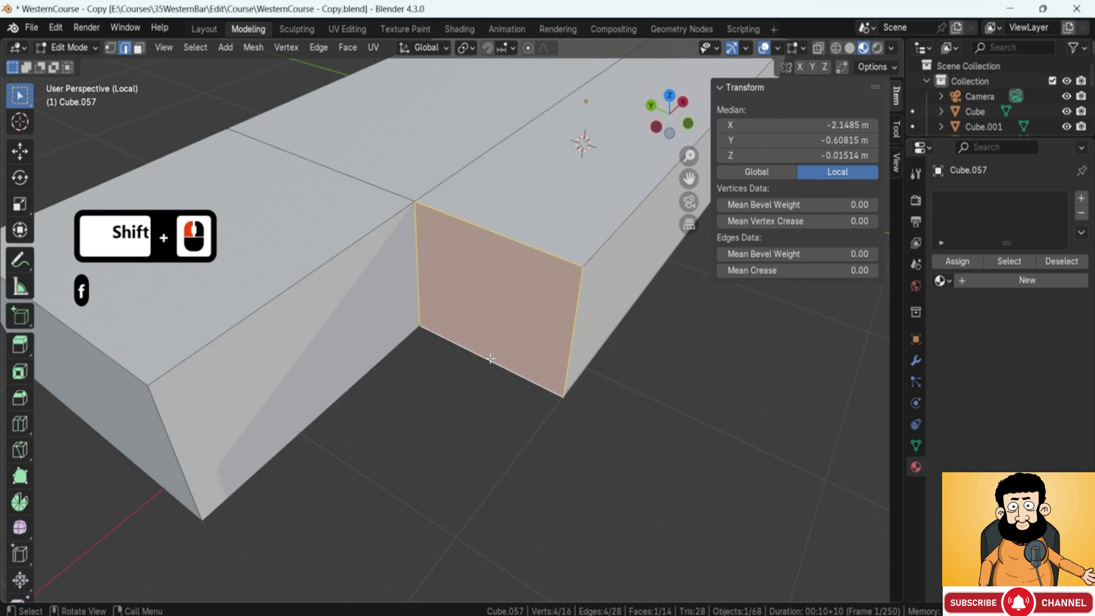
key(Tab)
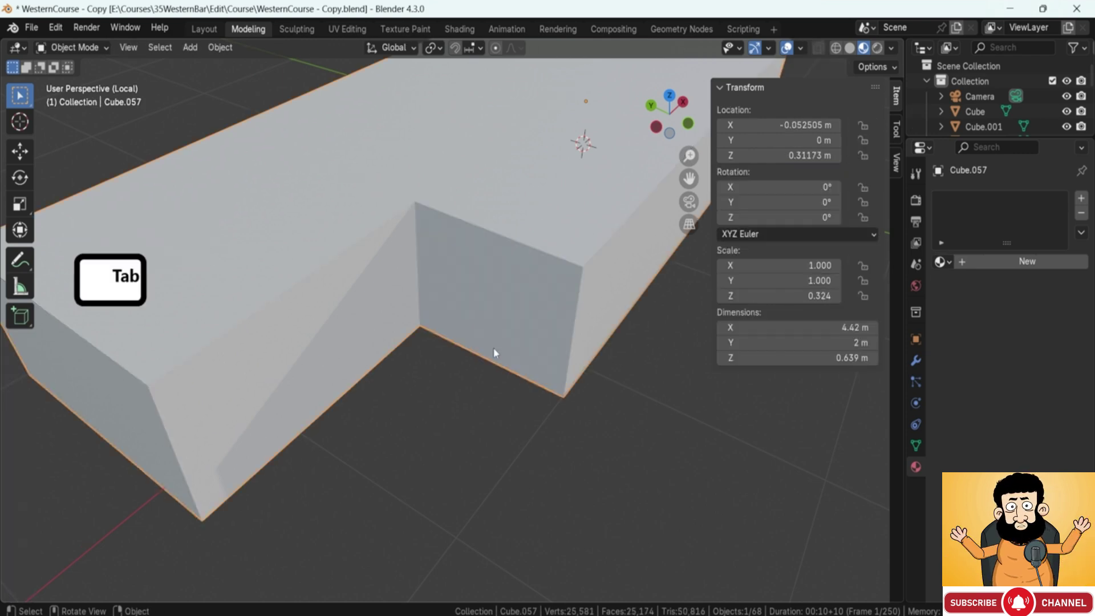
middle_drag(497, 355, 394, 423)
key(slash)
Bevel the small block's top front edge with a width of 0.9 m and 6 segments.
click(391, 428)
key(g)
key(Escape)
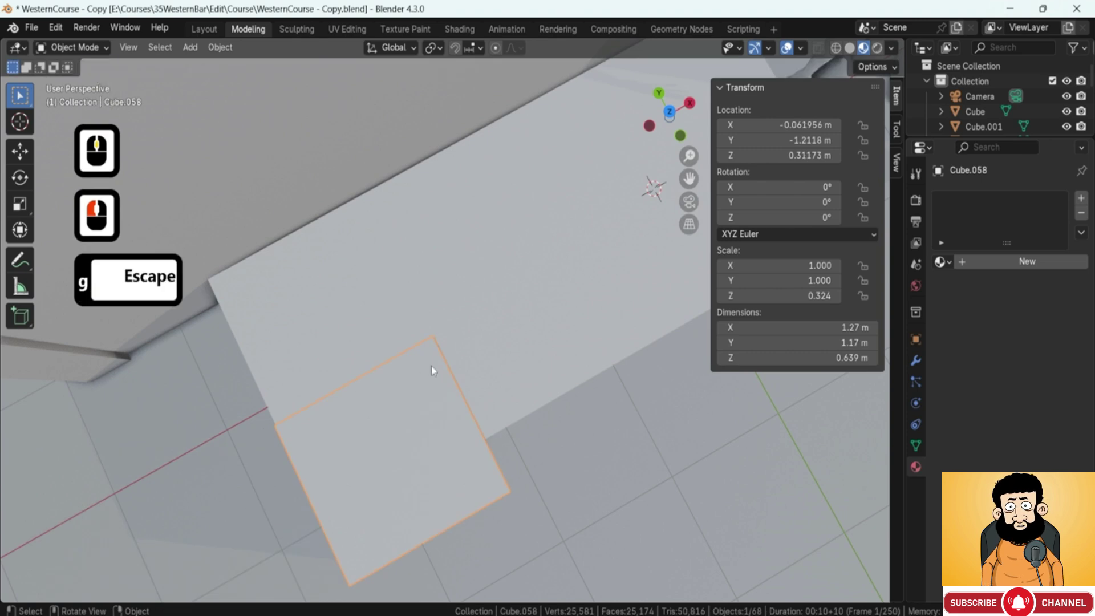
middle_drag(431, 367, 468, 263)
middle_drag(468, 262, 411, 274)
key(Tab)
click(432, 299)
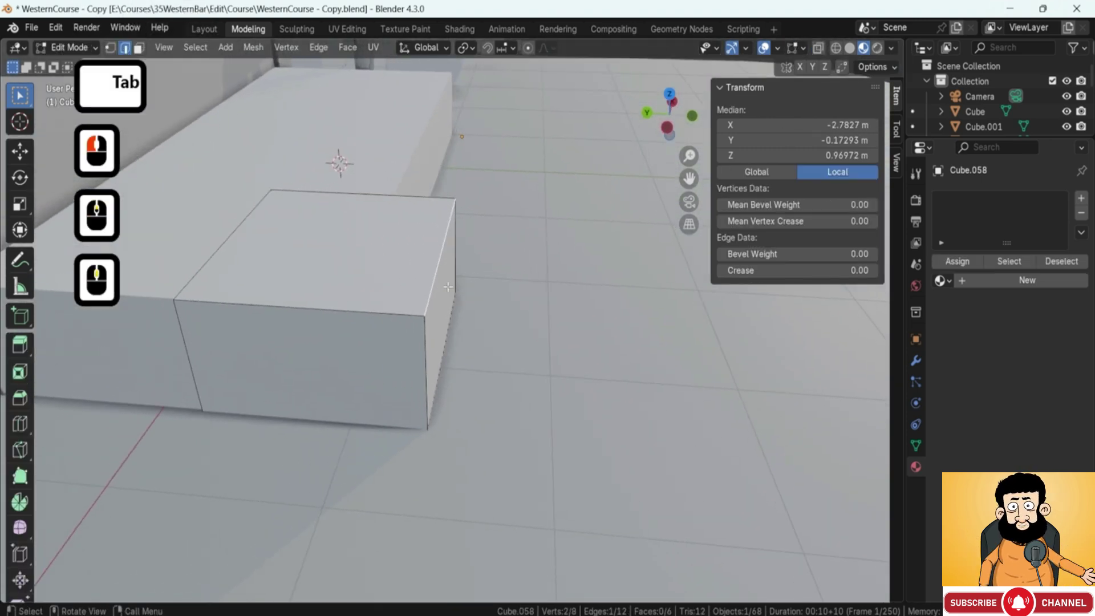
key(ctrl+b)
scroll(685, 323, up, 5)
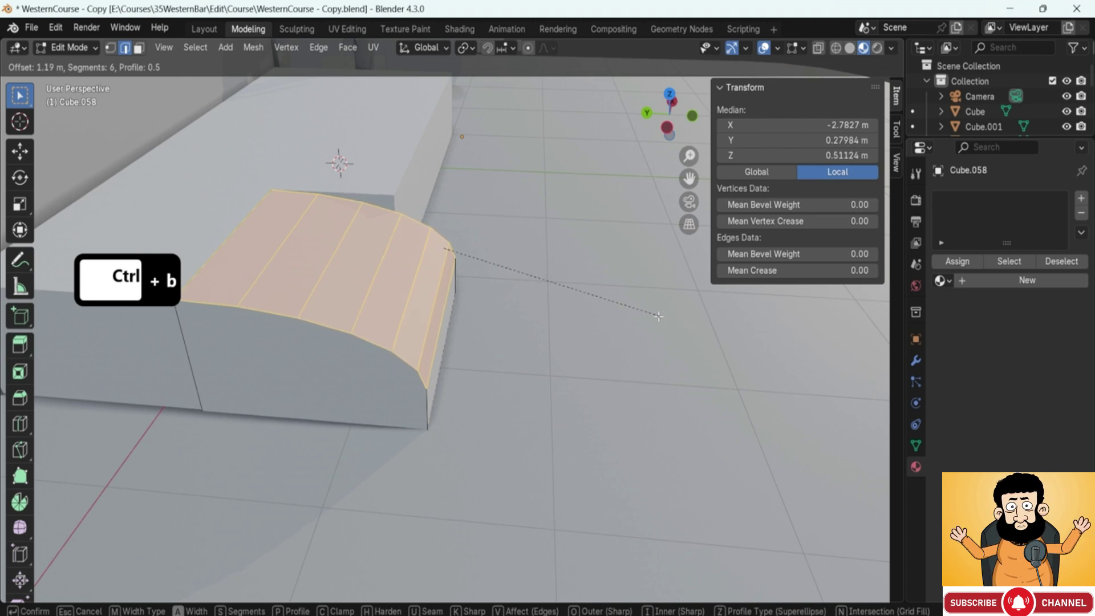
click(621, 306)
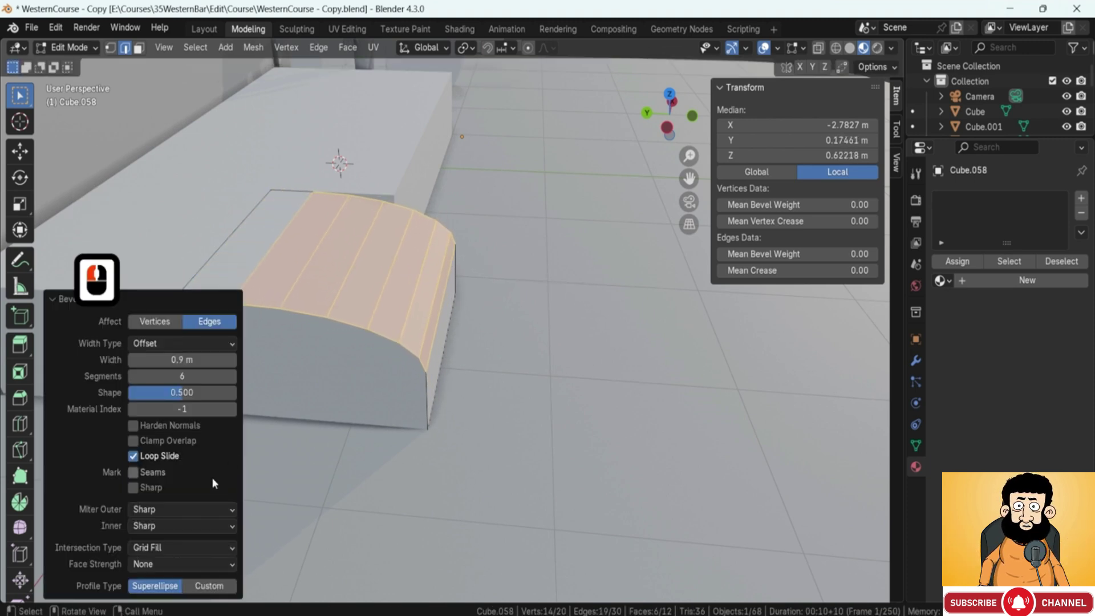
Switch the bevel's profile type to Custom and choose the Steps preset.
scroll(157, 536, down, 5)
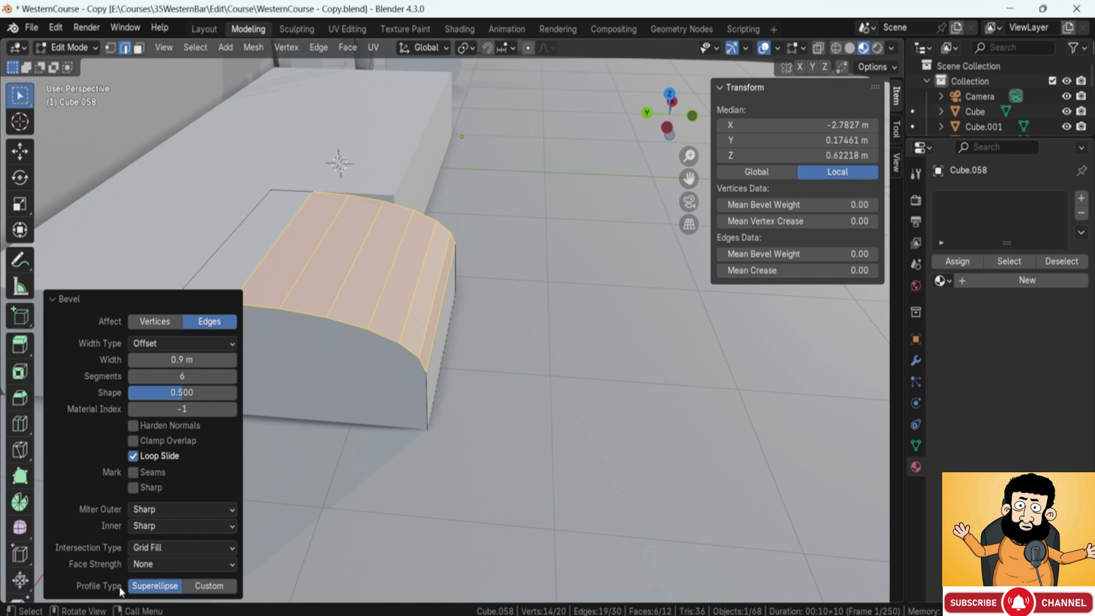
click(203, 586)
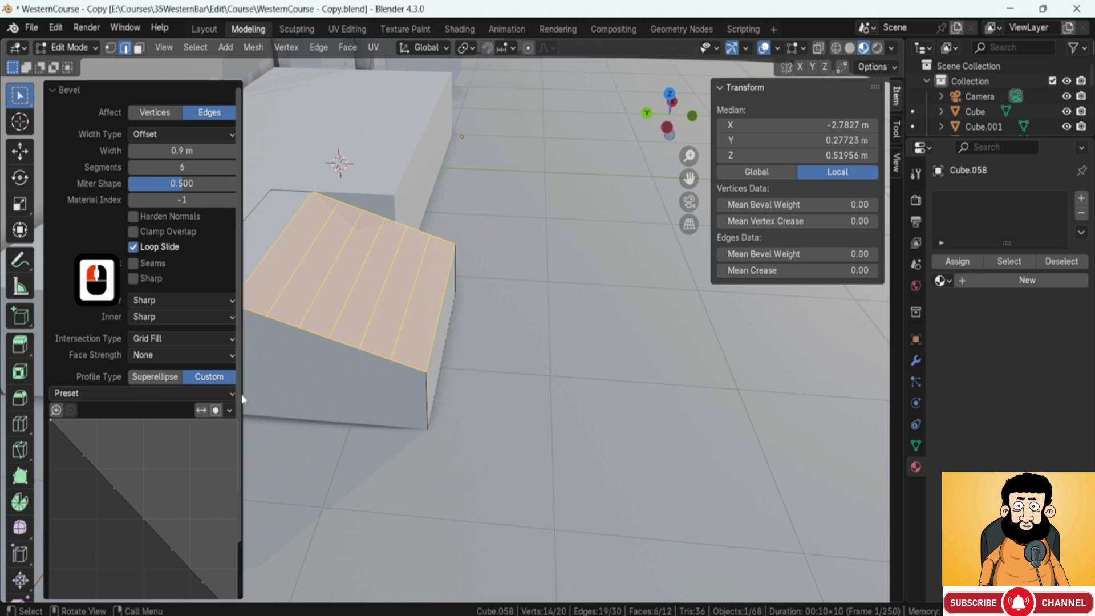
click(193, 394)
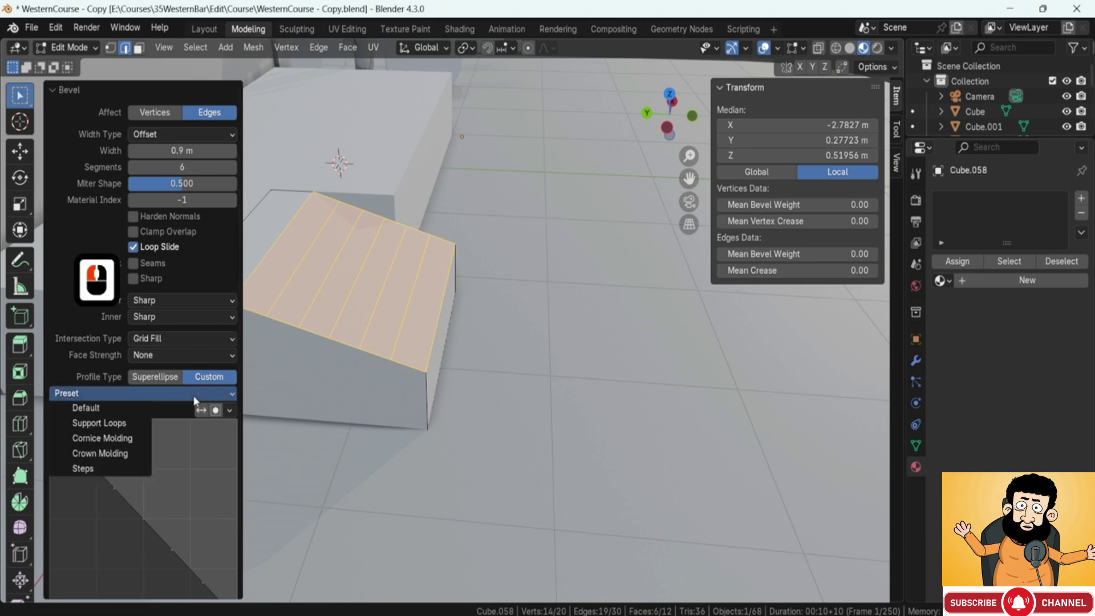
click(108, 469)
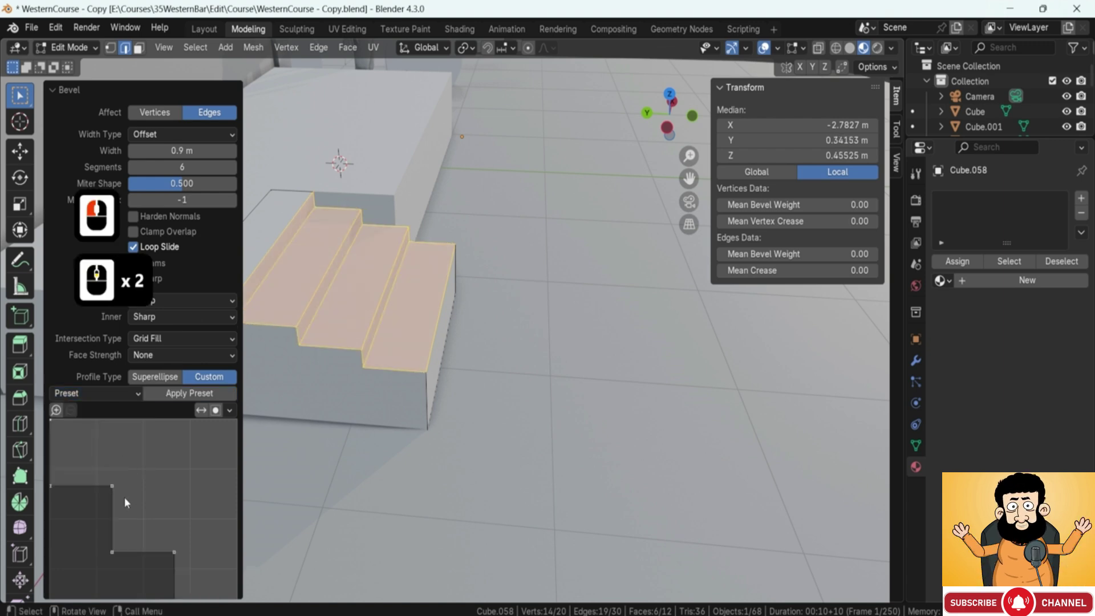
scroll(223, 388, up, 1)
scroll(186, 403, down, 1)
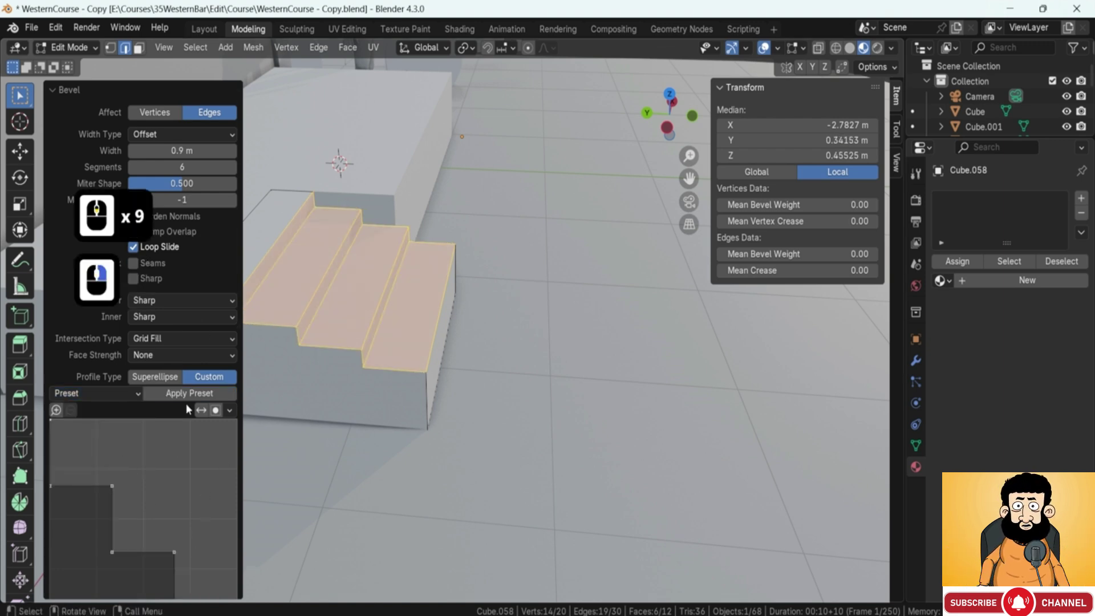
scroll(196, 458, up, 3)
scroll(346, 361, down, 2)
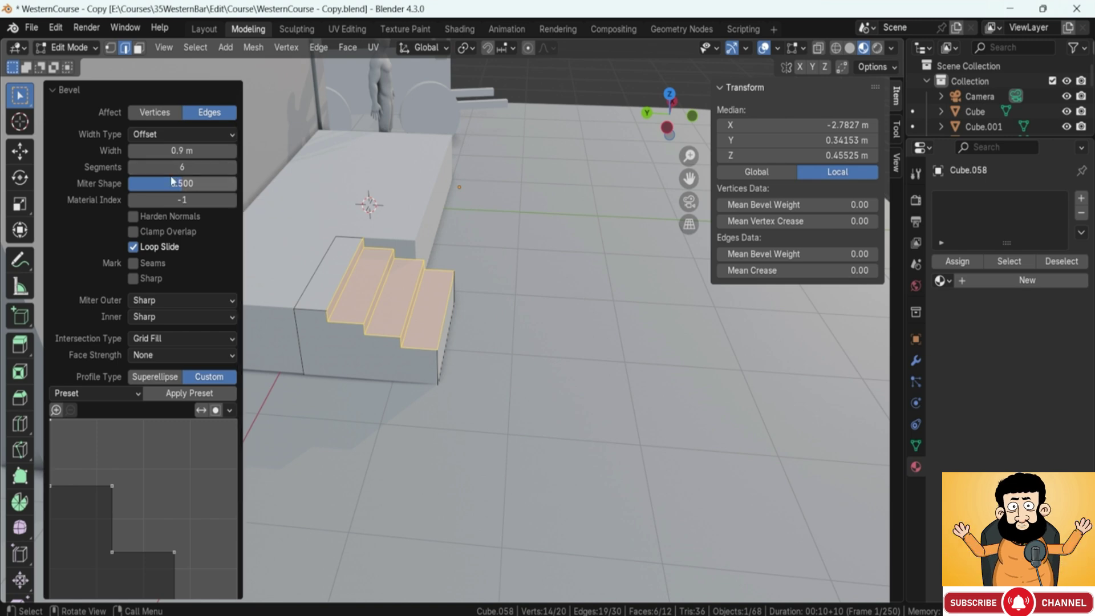
Set the bevel to 4 segments and reset its profile curve.
drag(198, 170, 171, 170)
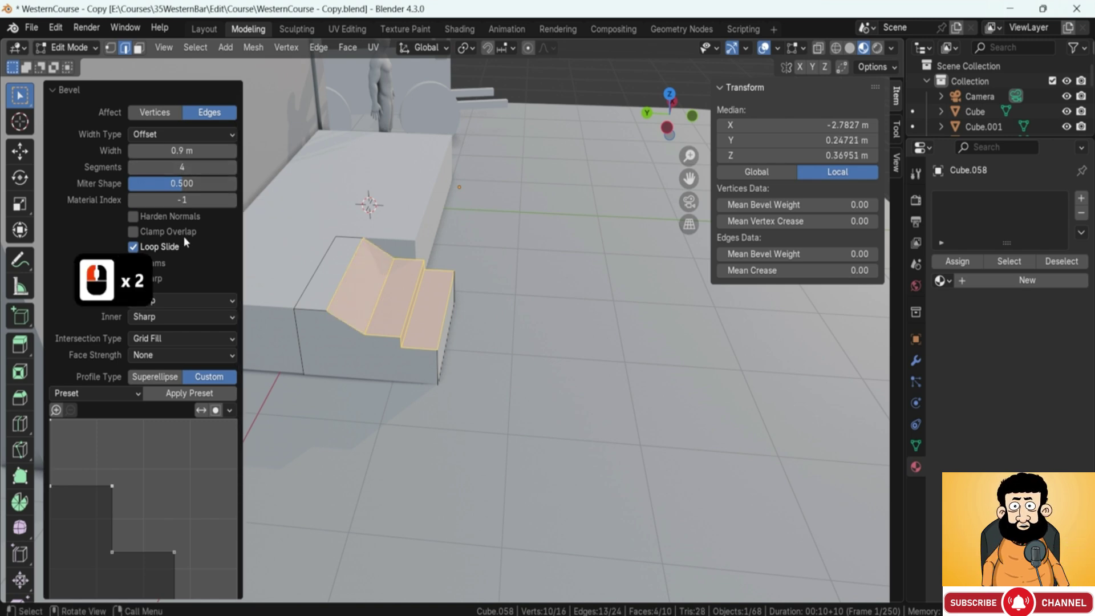
click(230, 411)
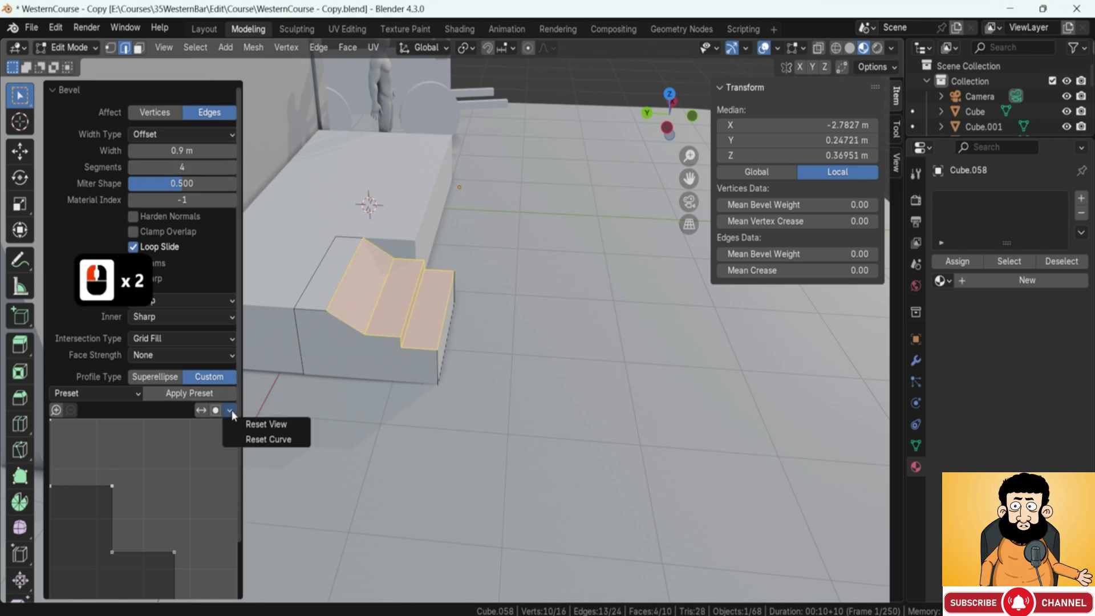
click(251, 441)
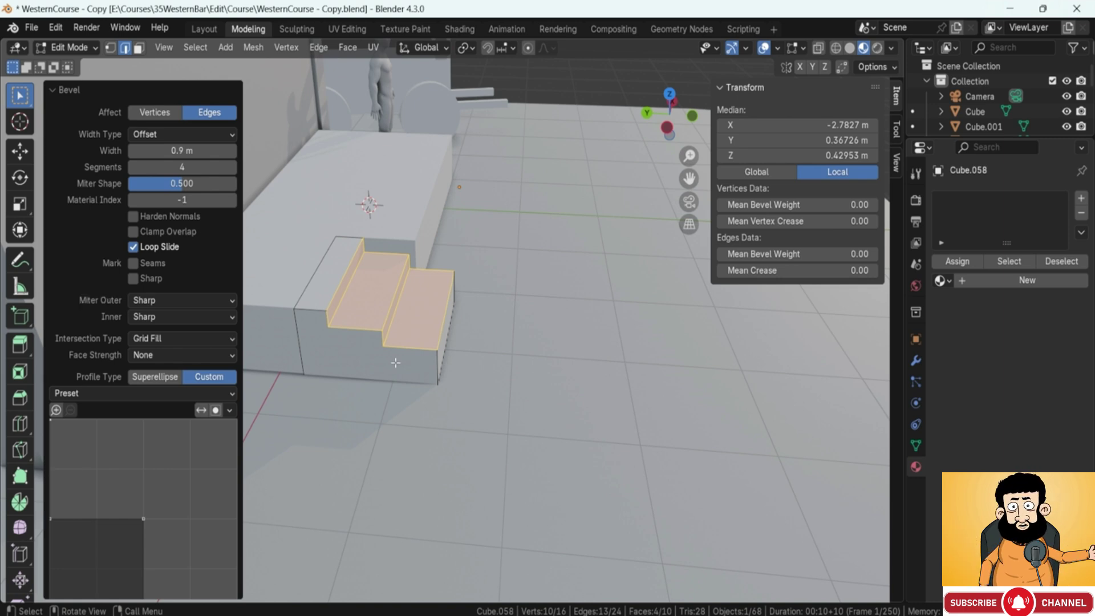
Undo the stepped bevel on the small block.
middle_drag(396, 363, 388, 332)
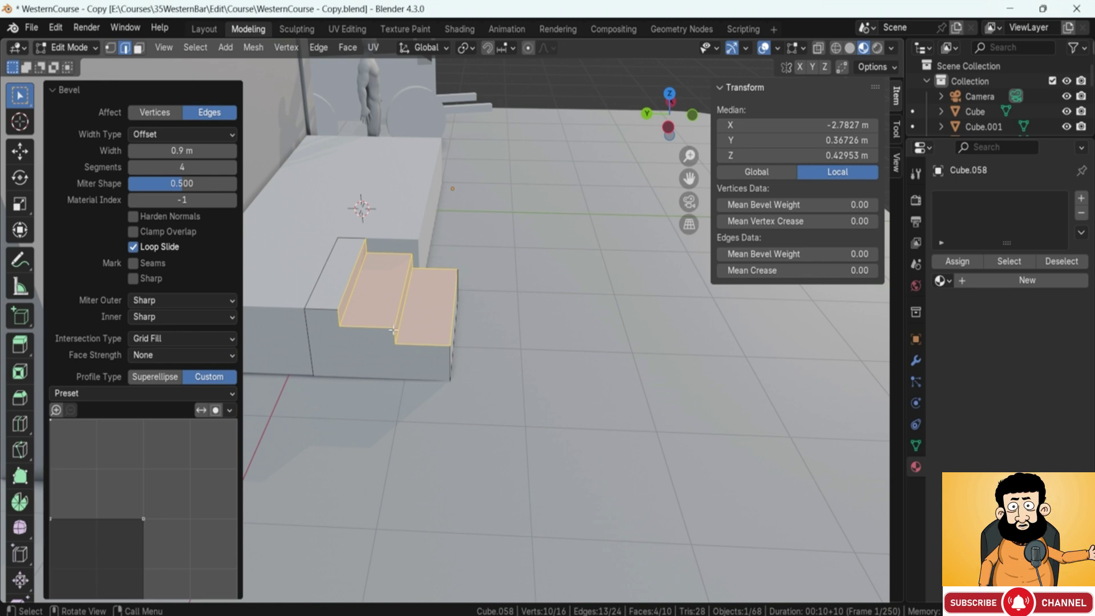
middle_drag(393, 330, 352, 326)
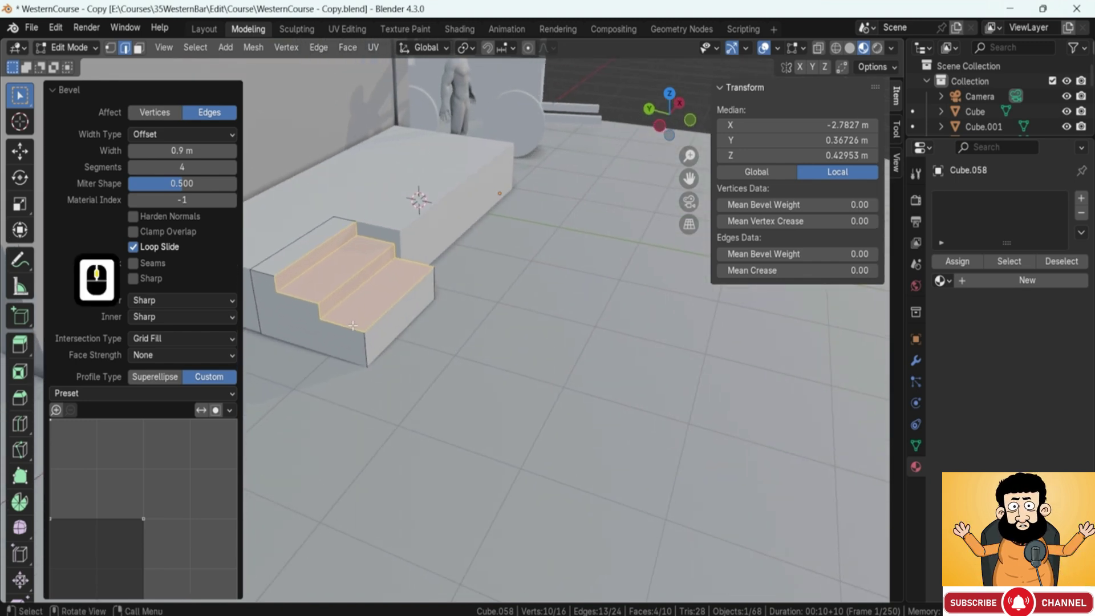
key(ctrl)
key(ctrl+z)
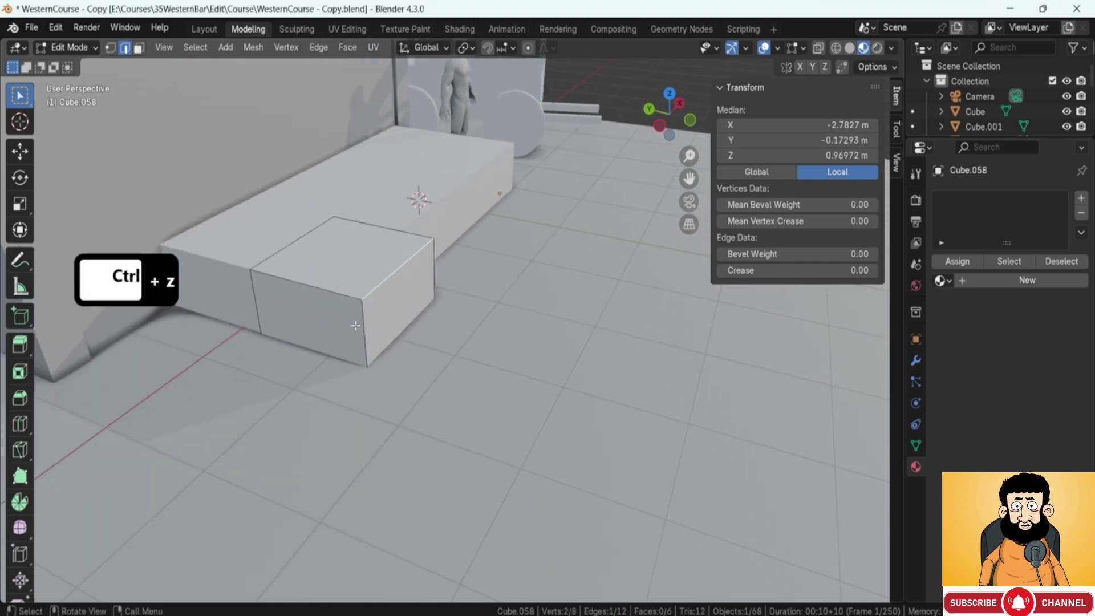
Apply all transforms to the small block in Object Mode.
key(Tab)
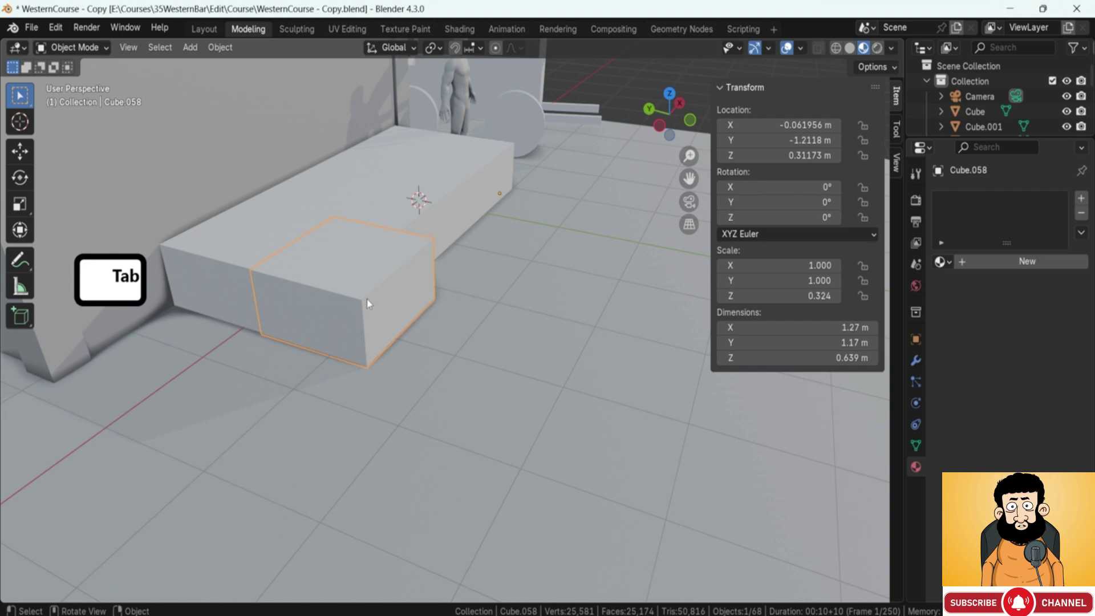
key(ctrl+a)
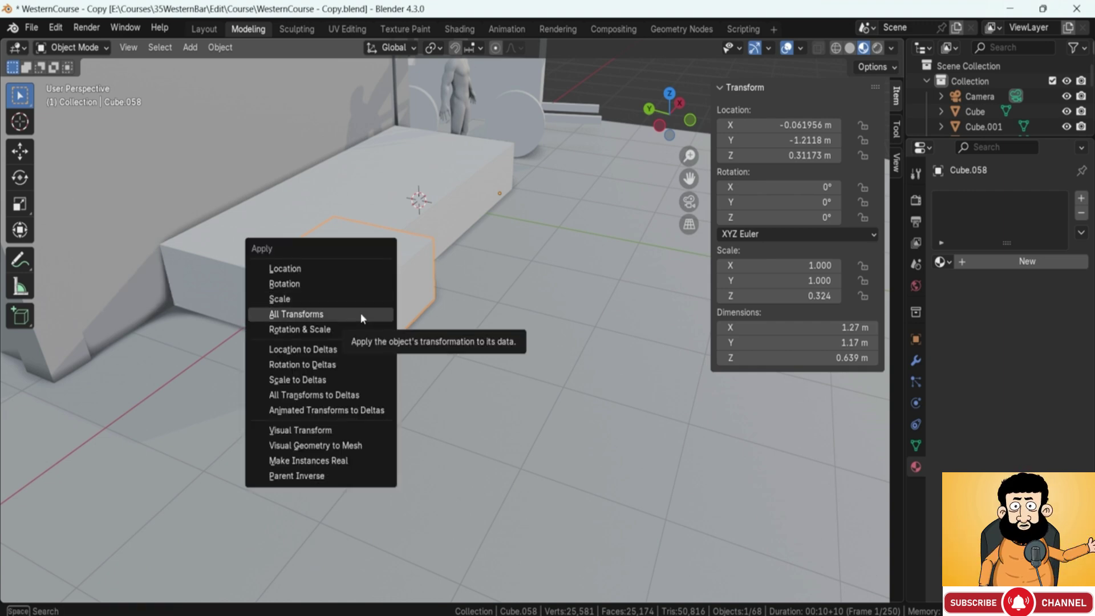
click(361, 314)
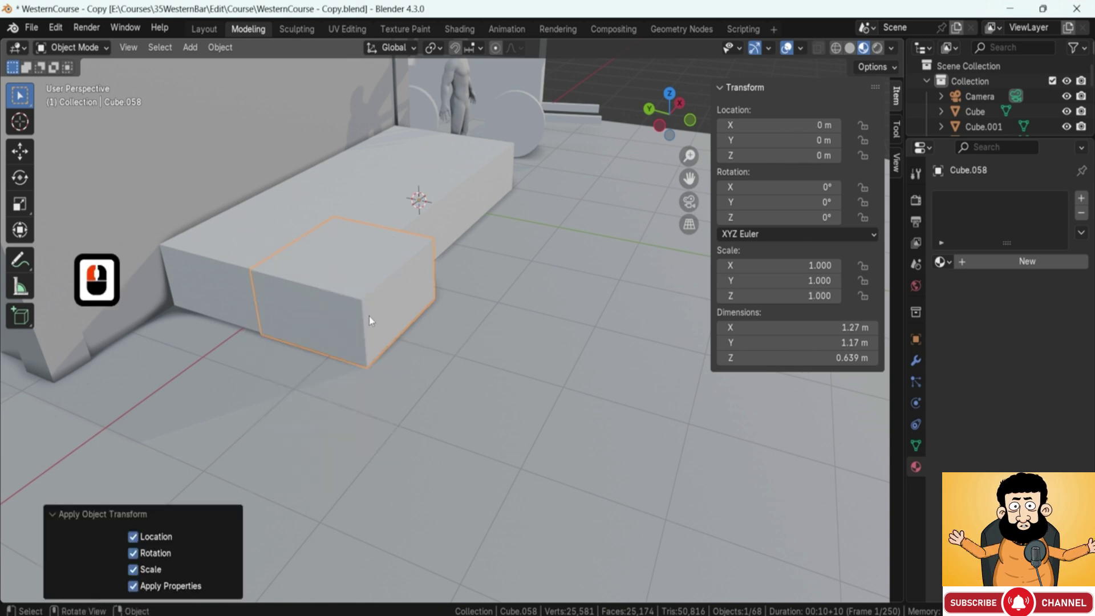
scroll(387, 318, up, 3)
middle_drag(386, 318, 449, 339)
scroll(449, 339, down, 3)
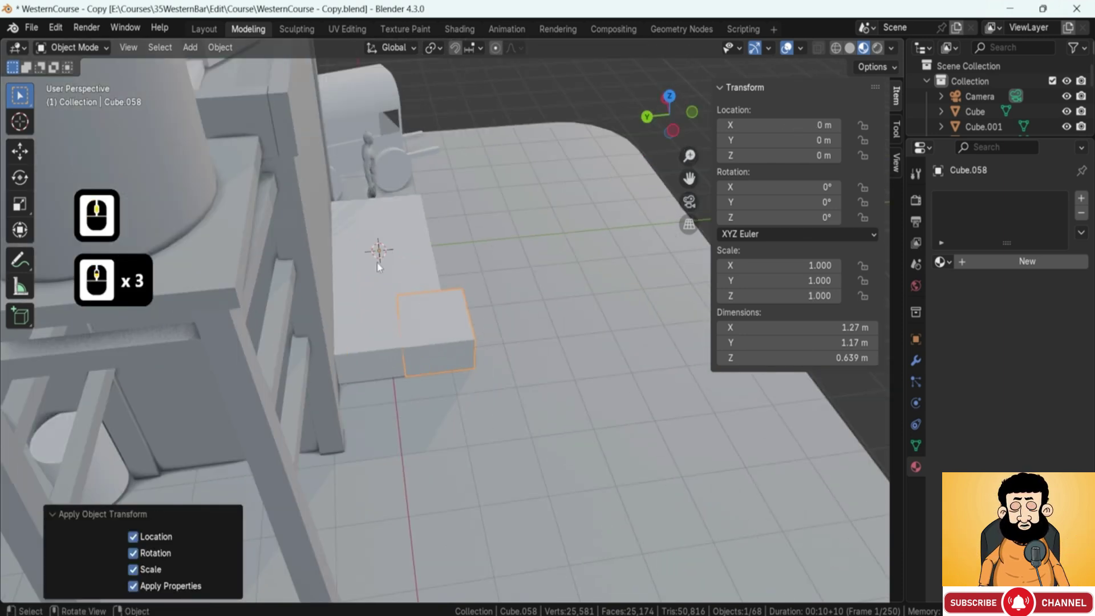
scroll(426, 285, up, 3)
middle_drag(426, 286, 394, 278)
key(Tab)
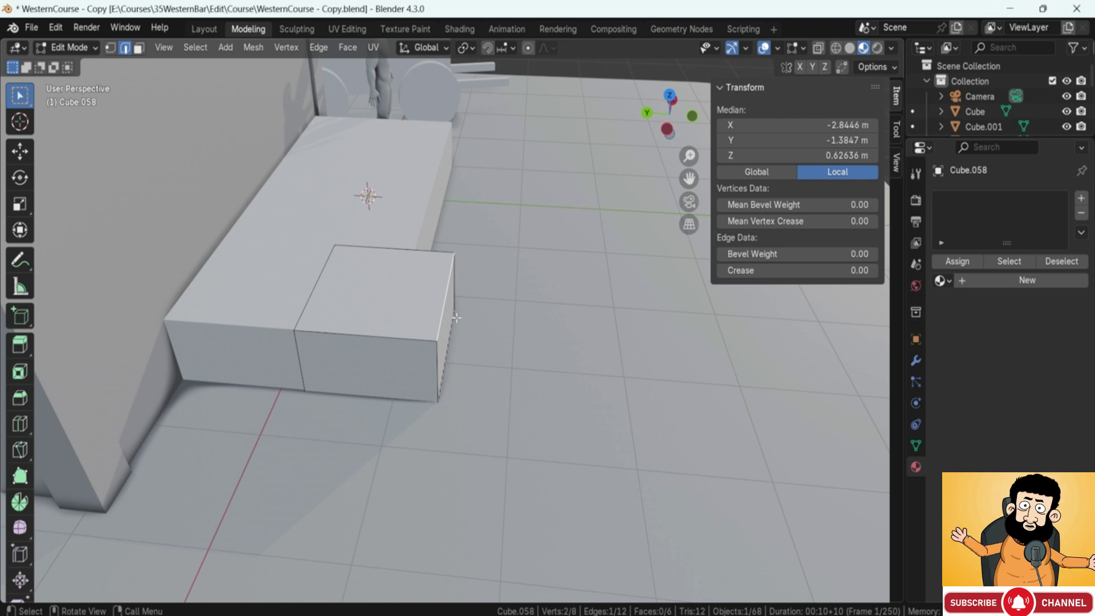
key(Tab)
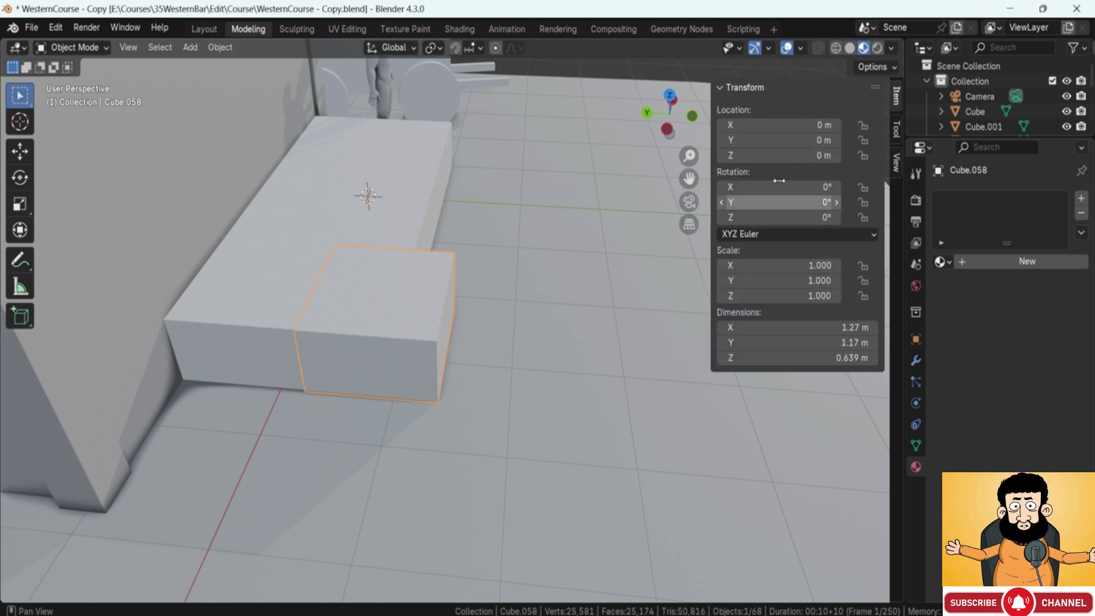
Try a 4-segment stepped bevel of about 0.503 m on the small block's upper front edge, and undo it.
key(Tab)
scroll(524, 326, up, 2)
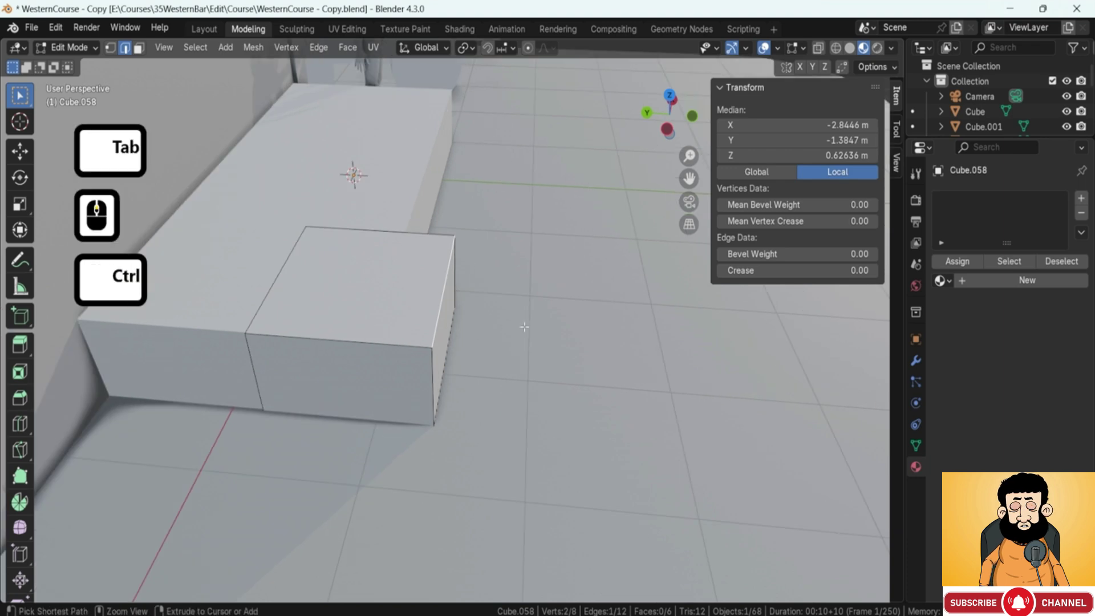
key(ctrl+b)
scroll(571, 331, up, 3)
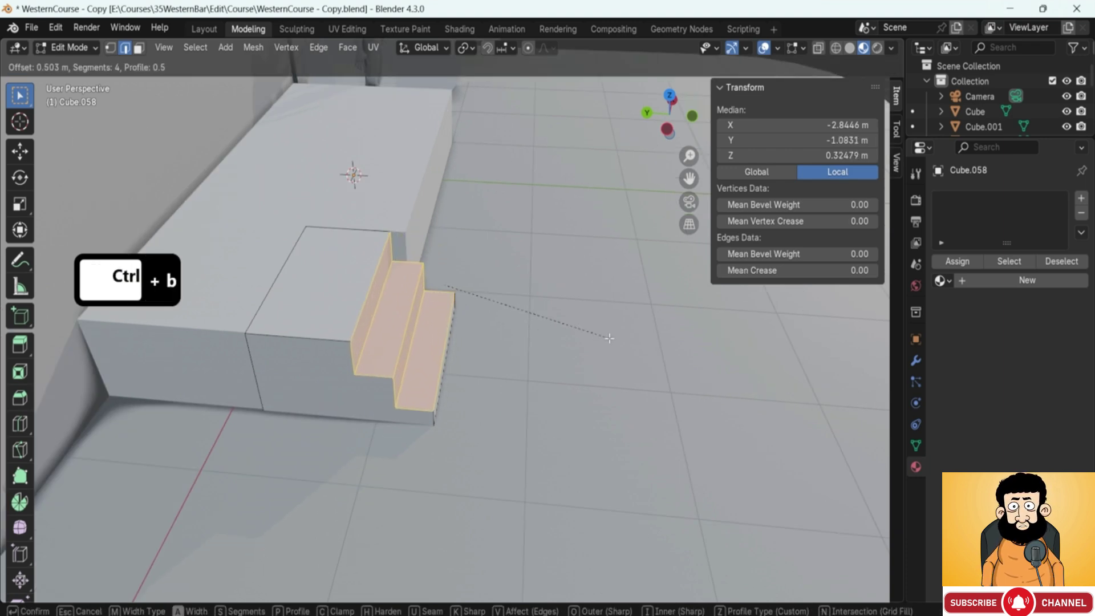
click(609, 338)
middle_drag(479, 288, 502, 256)
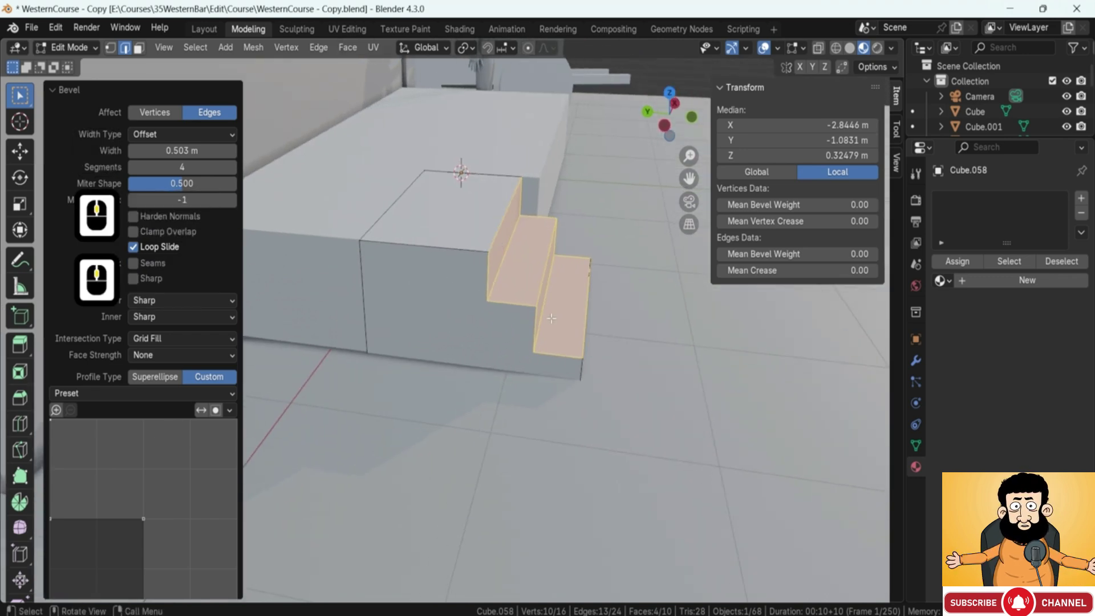
scroll(561, 314, down, 2)
middle_drag(561, 314, 632, 237)
scroll(563, 264, down, 2)
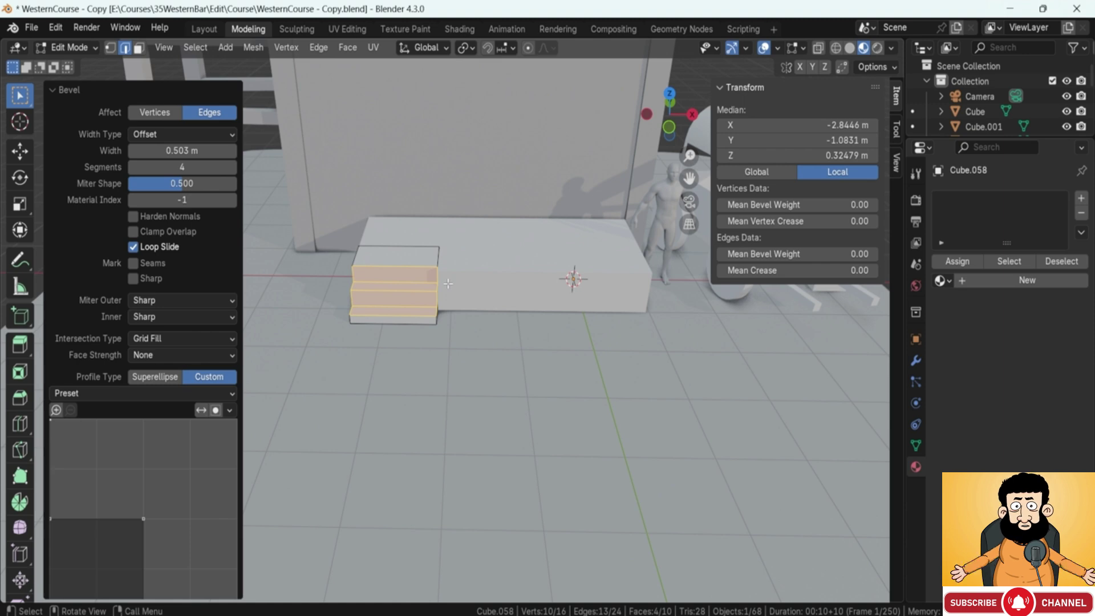
key(ctrl+z)
key(Tab)
Move the human reference figure about -5.09 m along X and forward along Y to stand beside the small block.
click(668, 208)
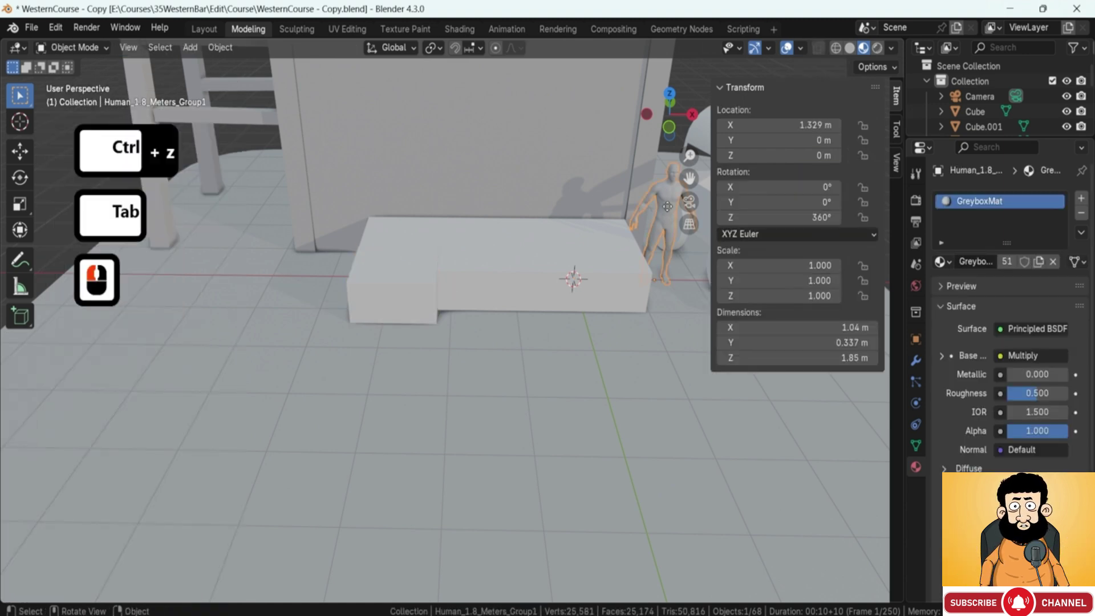
key(g)
key(x)
click(361, 224)
key(g)
key(y)
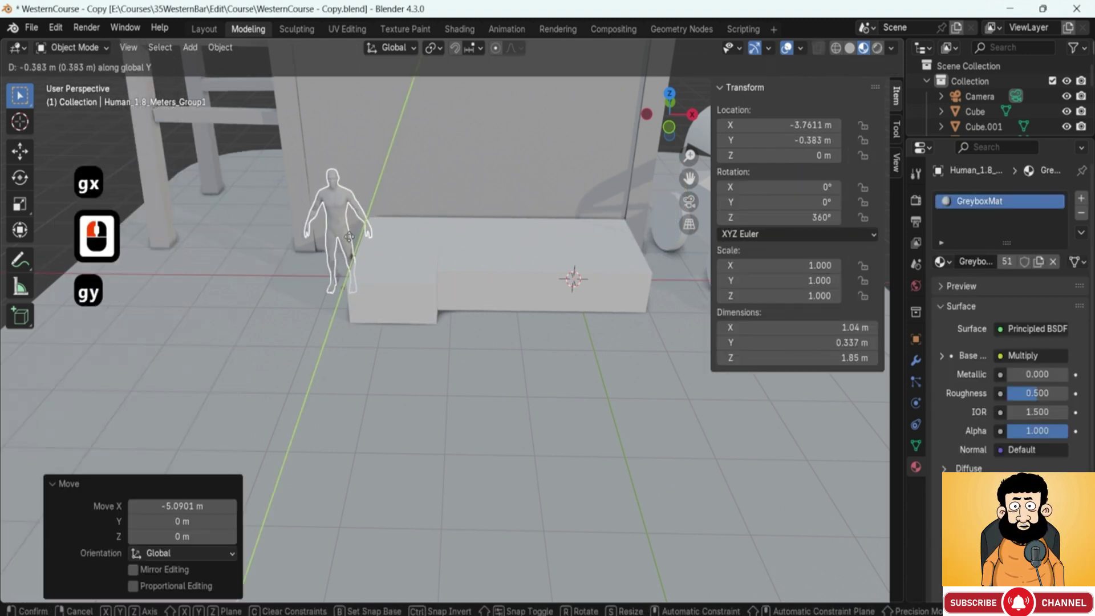
click(335, 310)
Bevel the small block's upper front edge into stairs with 4 segments and a width of about 0.506 m.
scroll(387, 296, up, 3)
click(435, 293)
middle_drag(387, 295, 451, 287)
key(Tab)
key(ctrl+b)
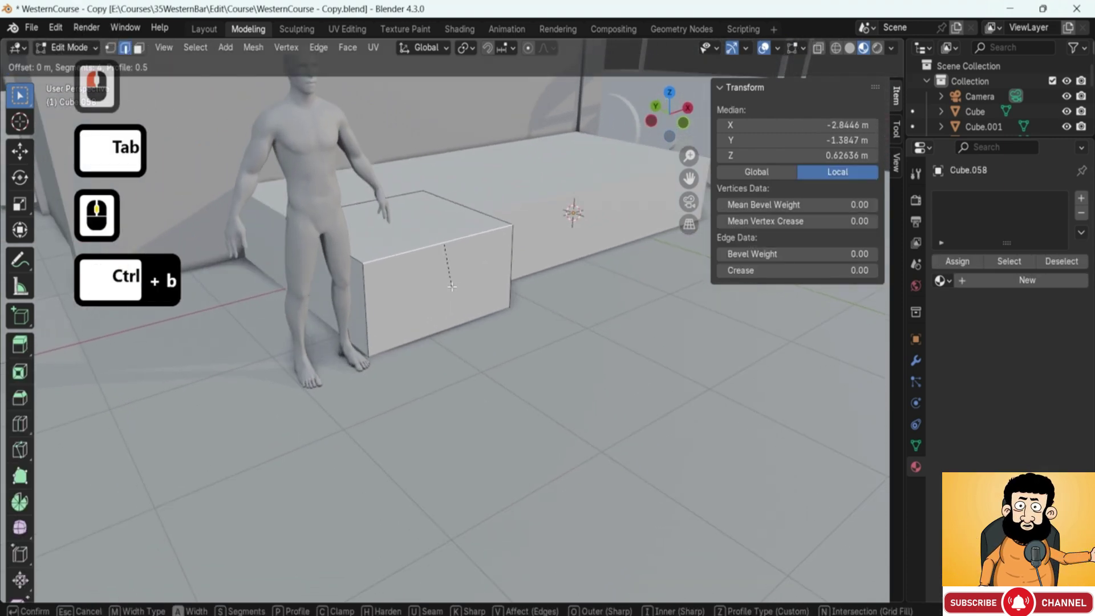
scroll(530, 320, up, 3)
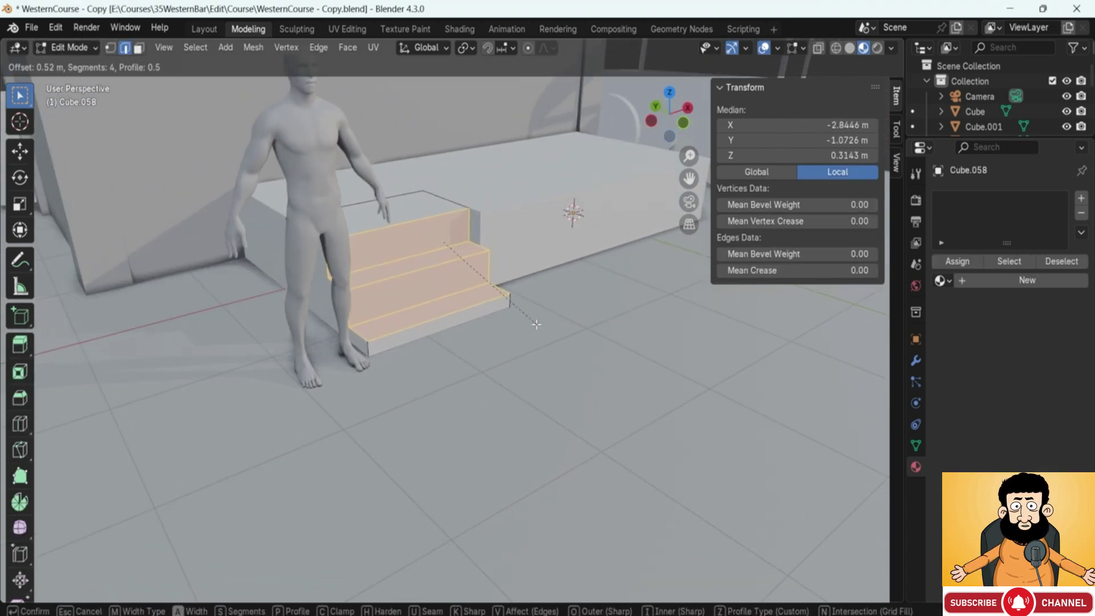
click(536, 324)
middle_drag(536, 323, 452, 313)
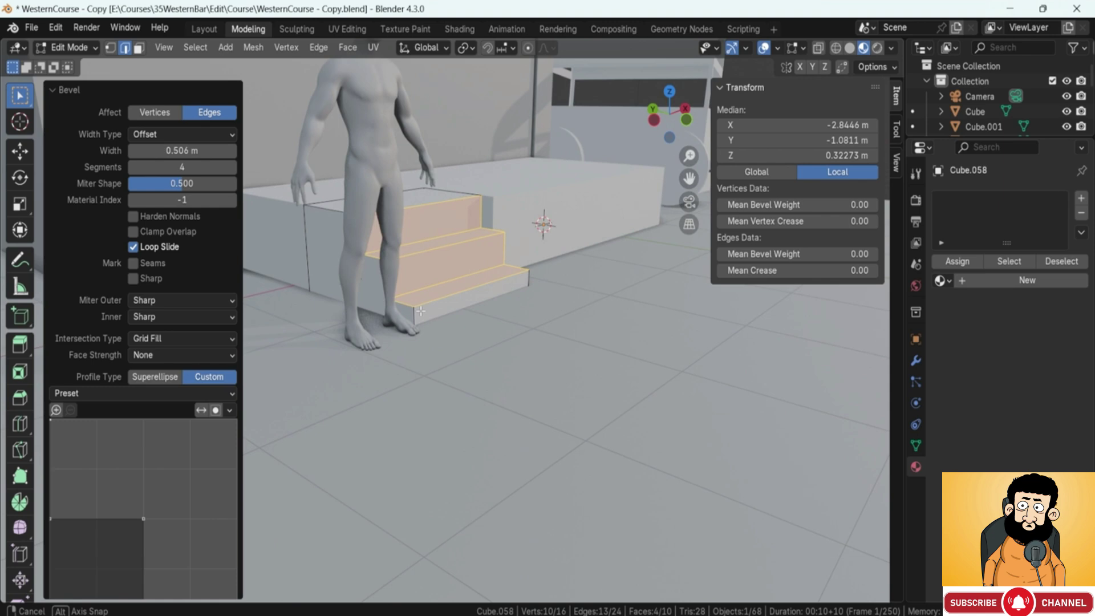
middle_drag(421, 311, 454, 329)
Scale the stairs block to about 0.779 along Z and raise it about 0.066 m.
key(Tab)
middle_drag(442, 231, 388, 211)
key(s)
key(z)
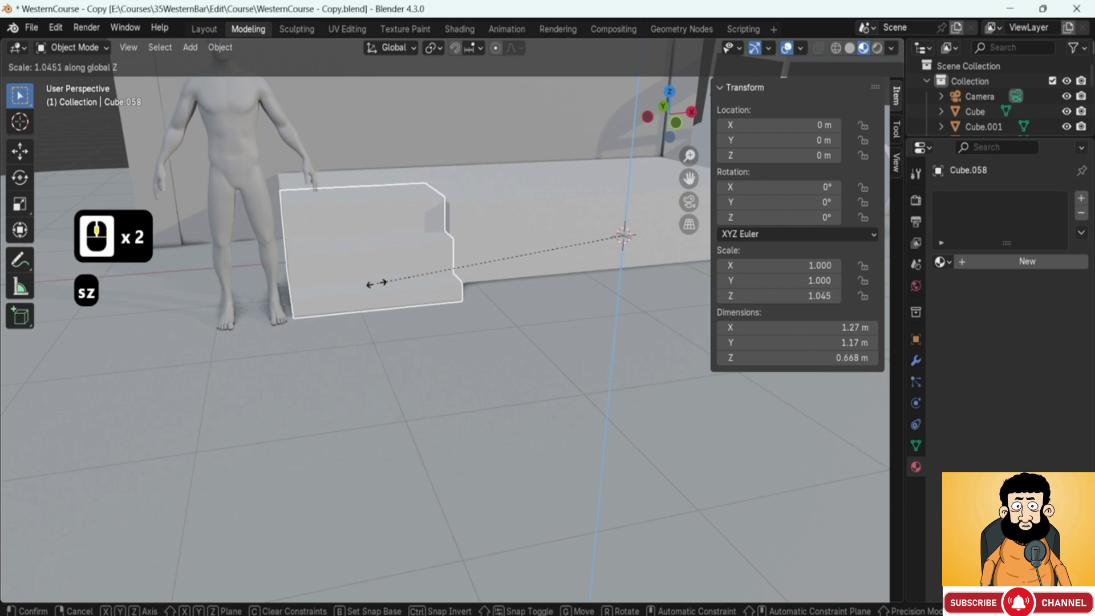
click(442, 275)
middle_drag(435, 272, 525, 244)
click(399, 264)
key(g)
key(z)
click(400, 258)
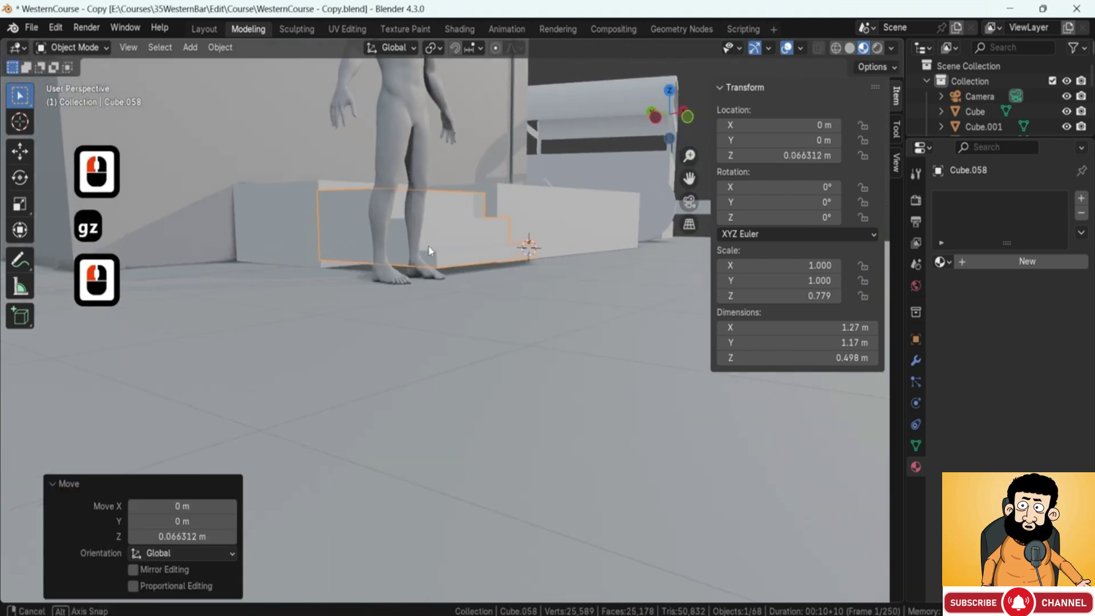
Lower the stairs' bottom face along Z to the ground, making the block about 0.547 m high.
scroll(442, 248, up, 2)
key(Tab)
middle_drag(441, 232, 374, 264)
scroll(603, 221, up, 2)
scroll(406, 294, up, 2)
scroll(406, 294, up, 1)
click(372, 232)
key(3)
click(458, 210)
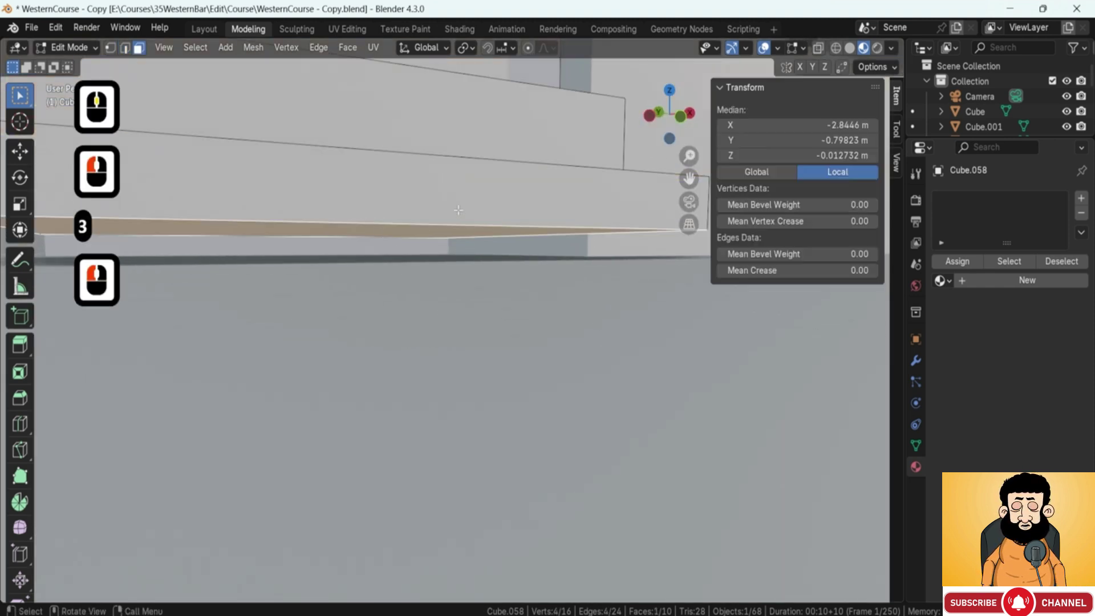
scroll(458, 210, down, 3)
key(g)
key(z)
click(519, 342)
key(Tab)
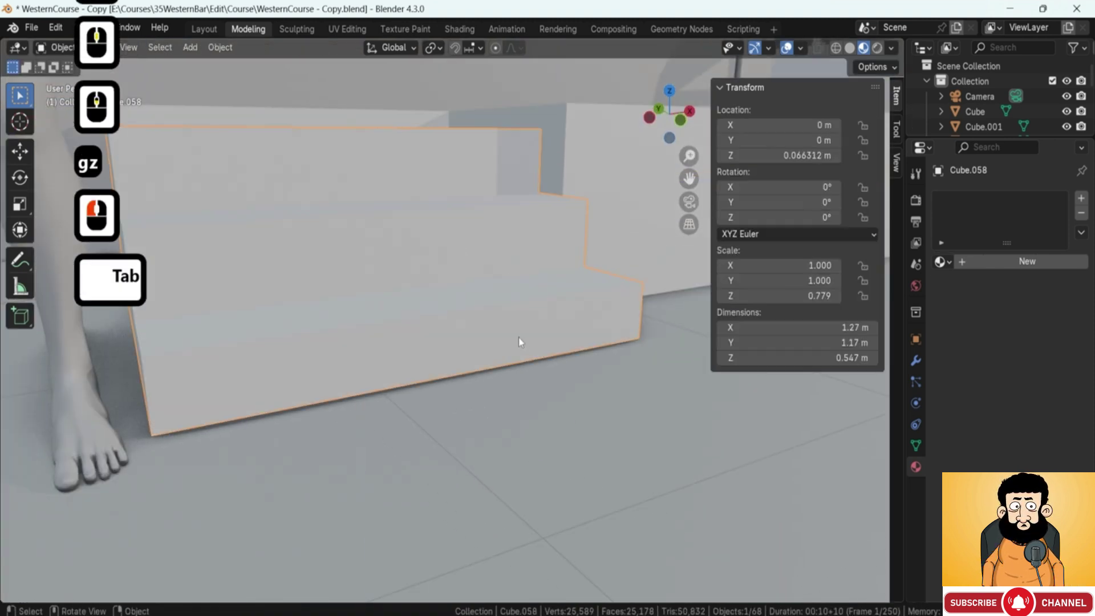
Try to nudge the stairs' bottom face slightly further down along Z.
scroll(524, 336, down, 2)
scroll(517, 320, down, 2)
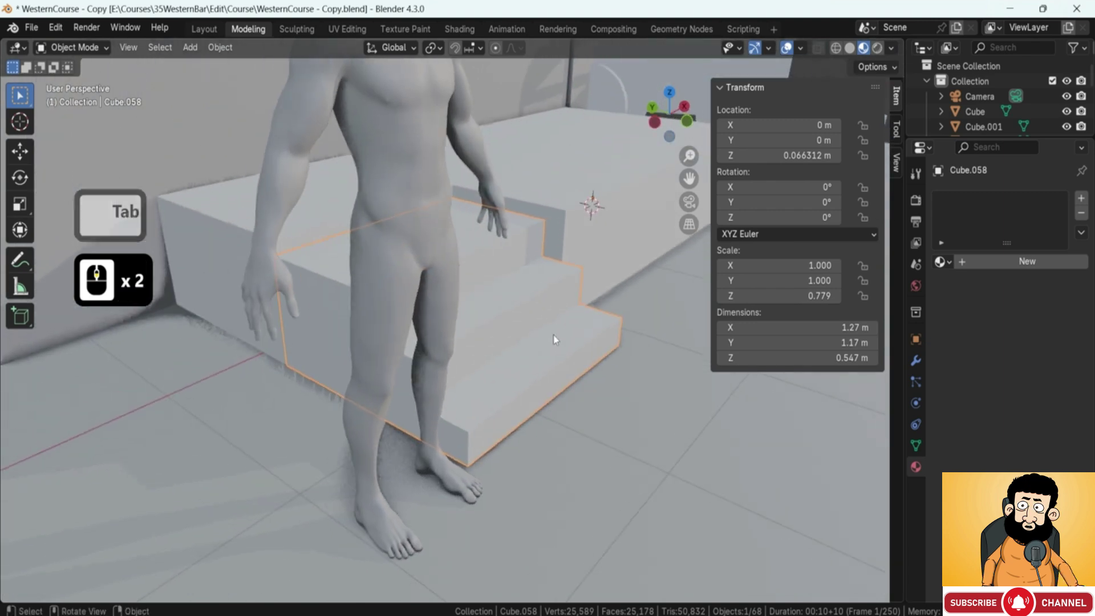
key(Tab)
middle_drag(558, 330, 514, 290)
key(g)
key(z)
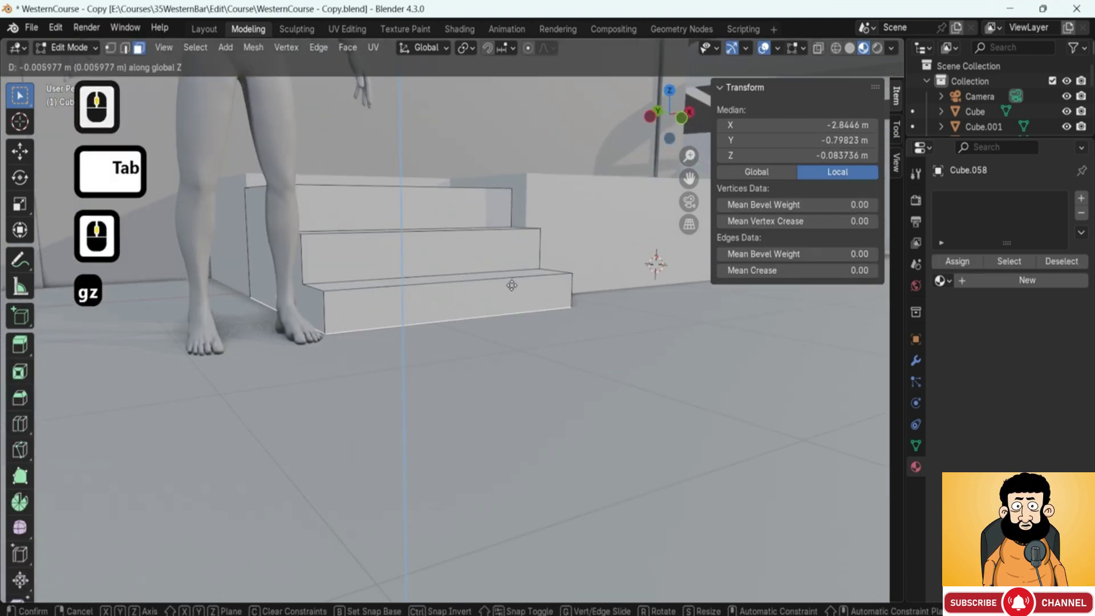
click(512, 287)
key(Tab)
Examine the proportions of the stairs and porch base against the saloon building and the rest of the scene.
scroll(489, 309, down, 3)
scroll(479, 358, down, 2)
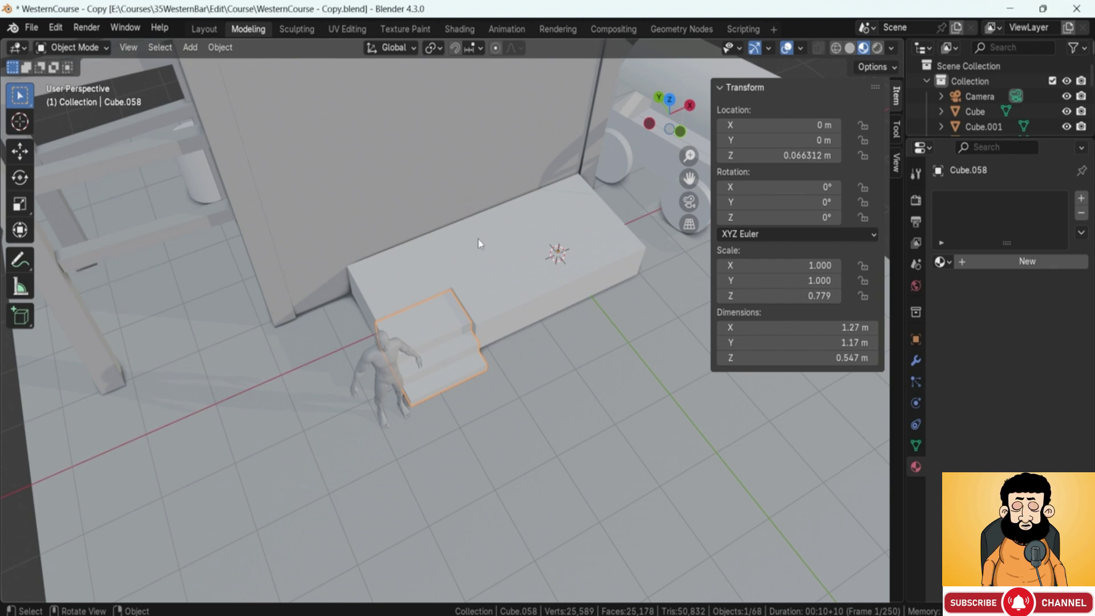
scroll(481, 239, up, 5)
middle_drag(482, 239, 462, 262)
scroll(328, 248, down, 3)
scroll(409, 255, down, 2)
scroll(405, 244, down, 4)
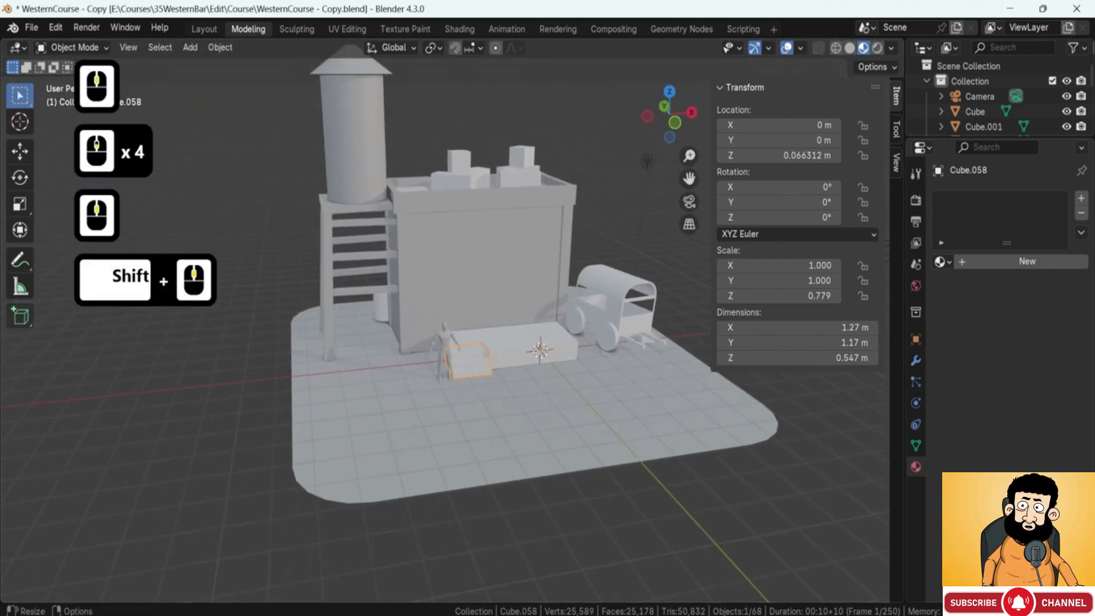
scroll(462, 262, up, 5)
middle_click(644, 317)
middle_click(644, 317)
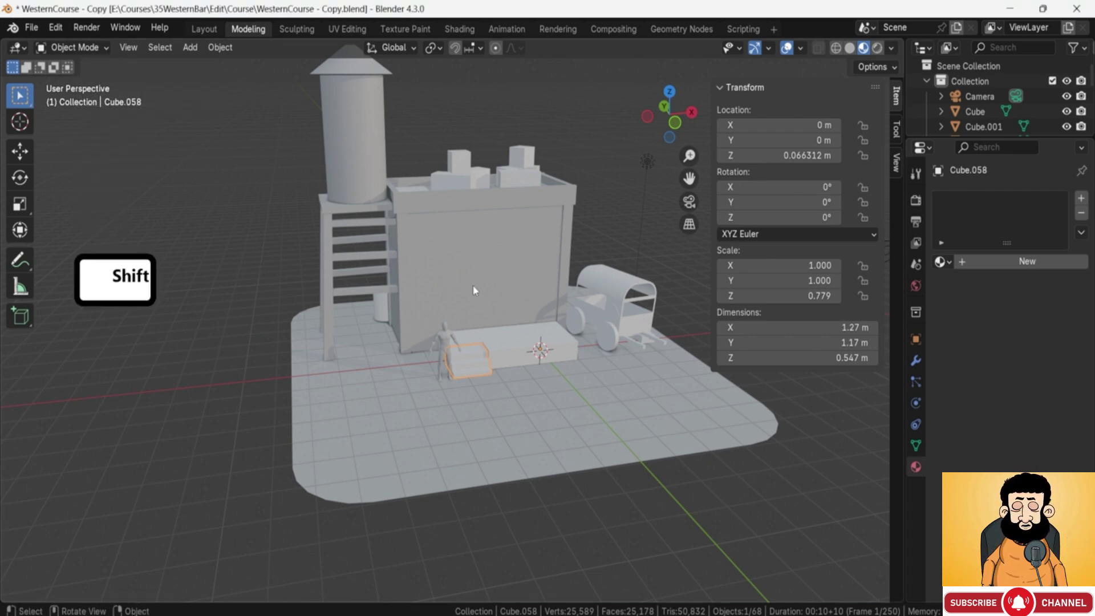
shift+middle_drag(477, 289, 356, 346)
scroll(356, 346, up, 4)
shift+middle_drag(215, 300, 609, 405)
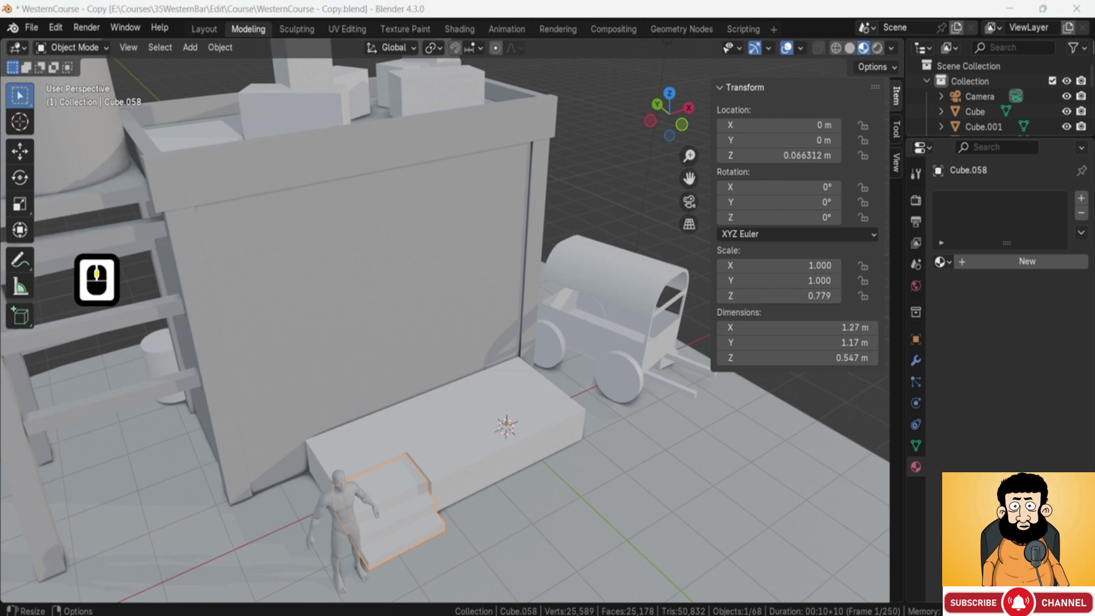
middle_drag(251, 302, 272, 310)
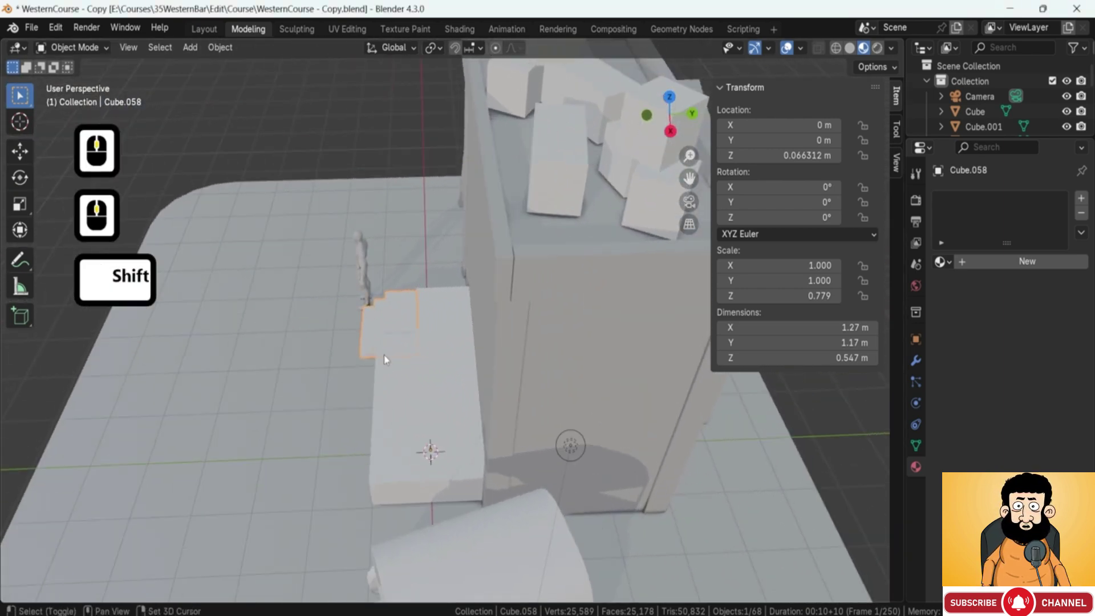
shift+middle_drag(384, 359, 352, 335)
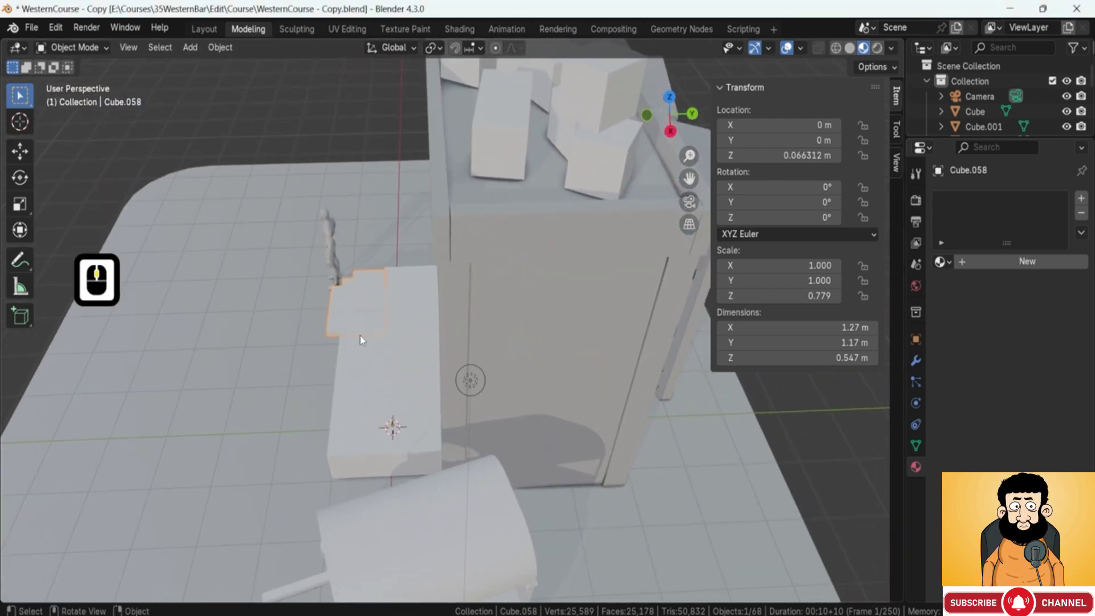
Add the porch base to the selection together with the stairs.
shift+middle_drag(396, 398, 396, 399)
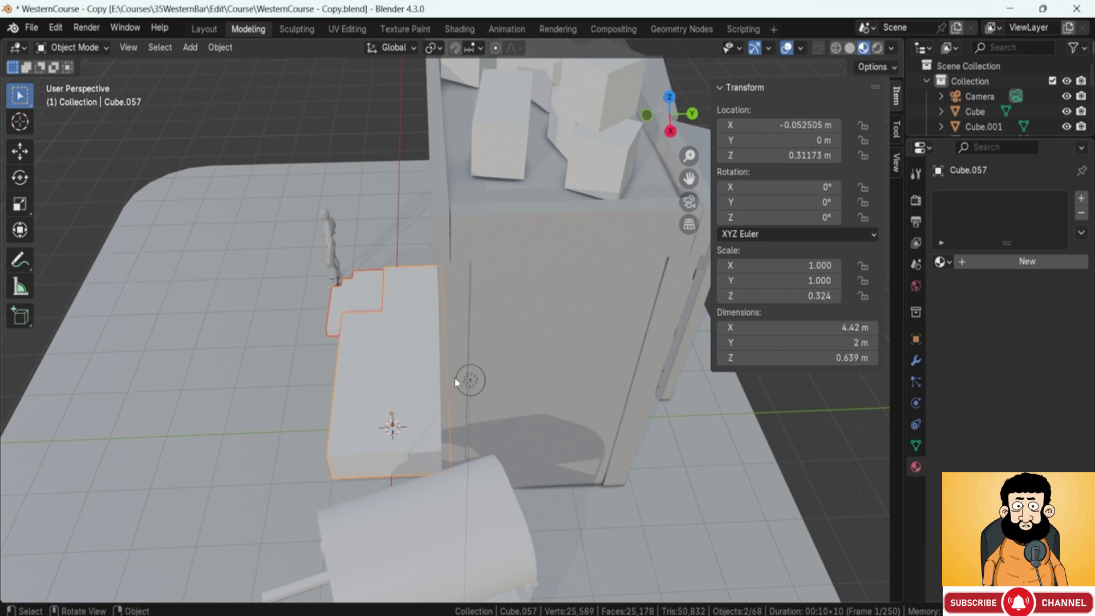
shift+middle_drag(454, 377, 488, 348)
scroll(491, 351, down, 3)
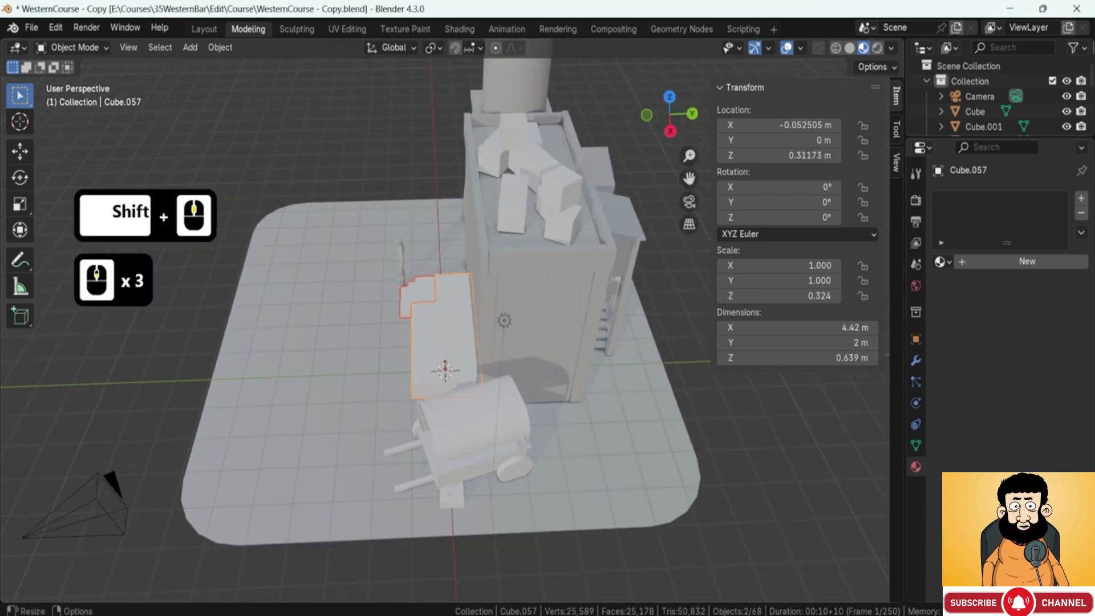
Switch to the reference board and mark the depths of the building and the porch in red on the Top view.
right_drag(1094, 275, 309, 221)
scroll(482, 336, down, 5)
middle_drag(493, 347, 444, 286)
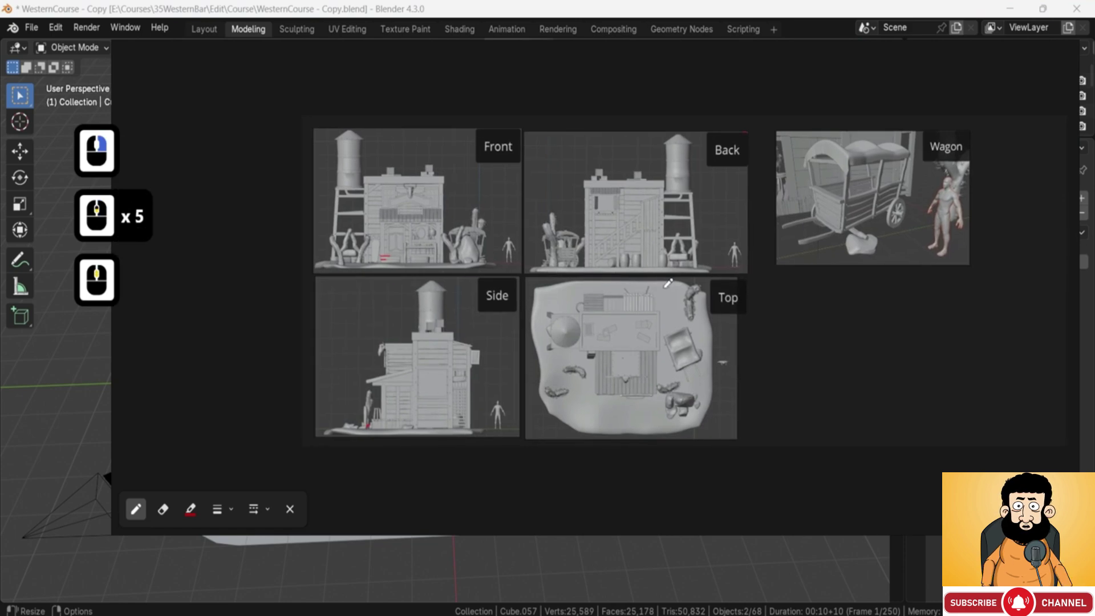
scroll(596, 207, up, 6)
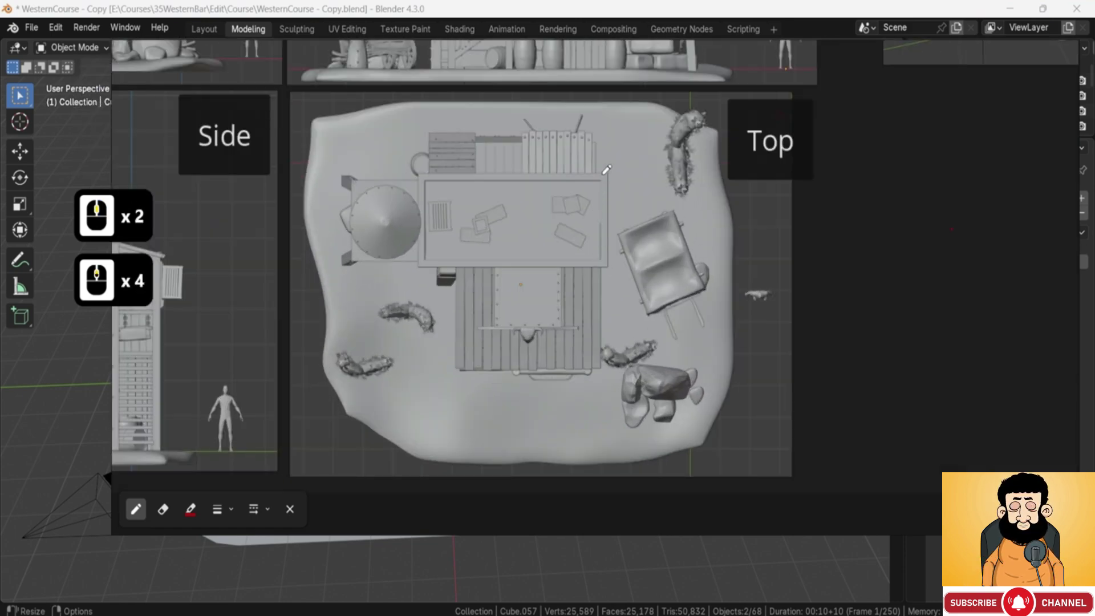
drag(628, 174, 624, 258)
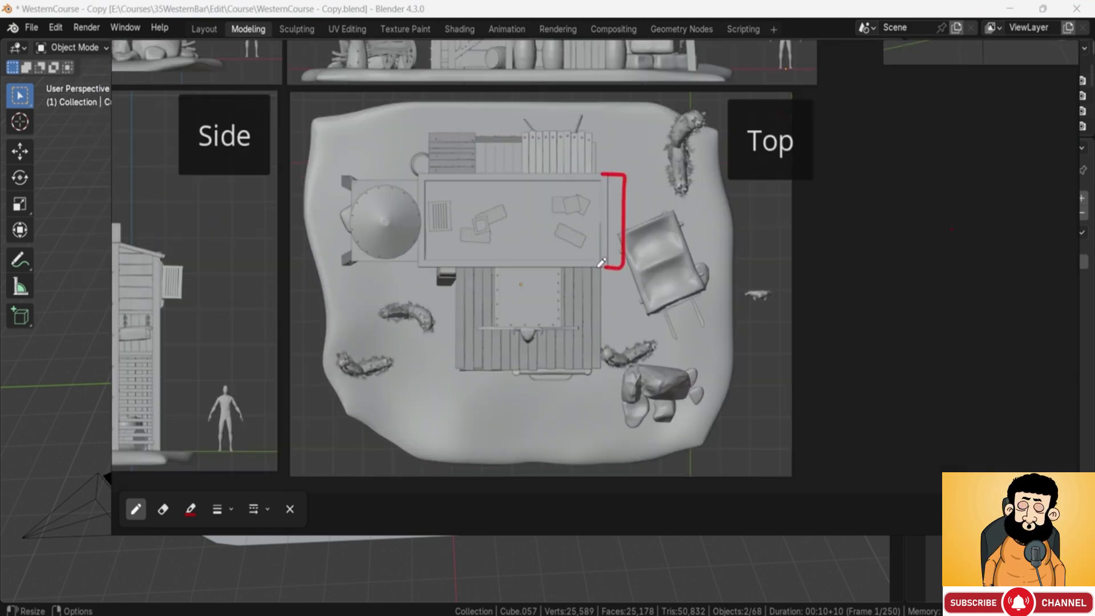
click(620, 214)
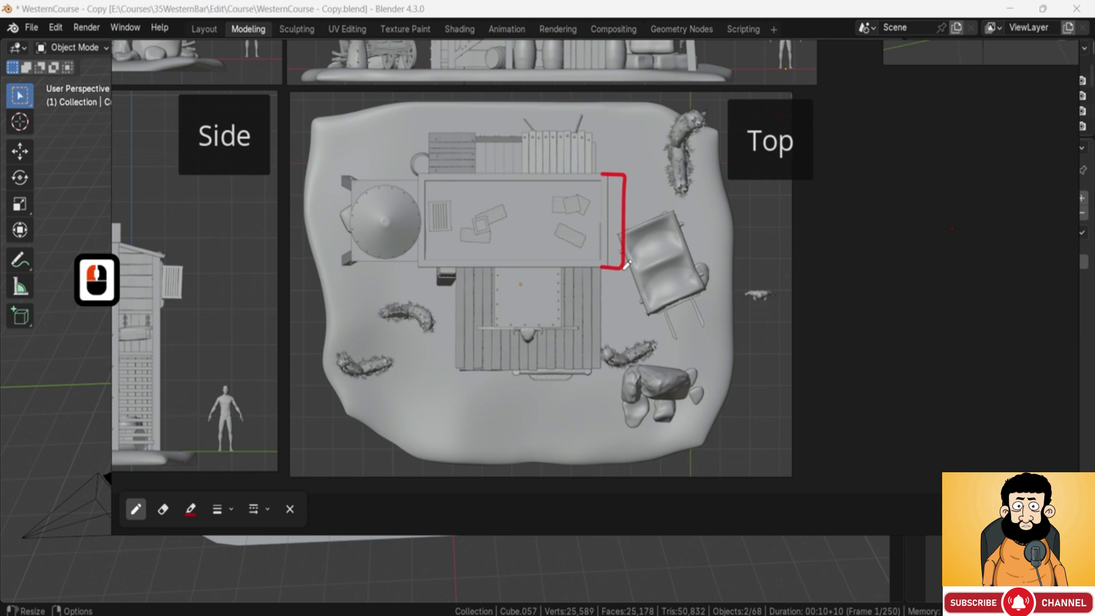
mouse_move(626, 264)
mouse_down()
mouse_move(622, 368)
mouse_move(594, 374)
mouse_move(619, 348)
mouse_up()
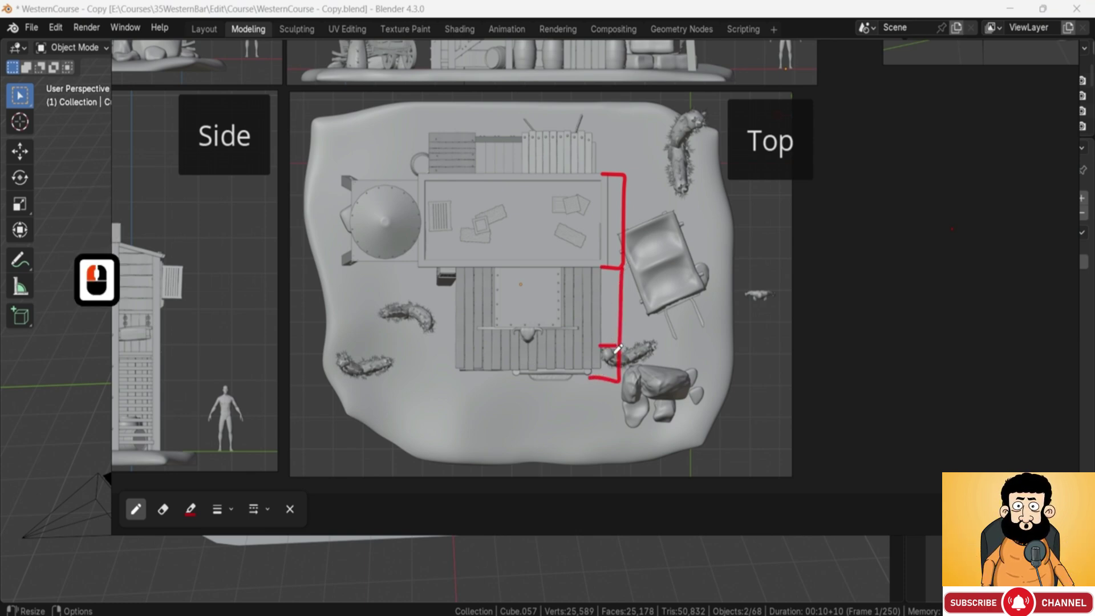
Undo the red depth markings on the Top reference image.
key(ctrl)
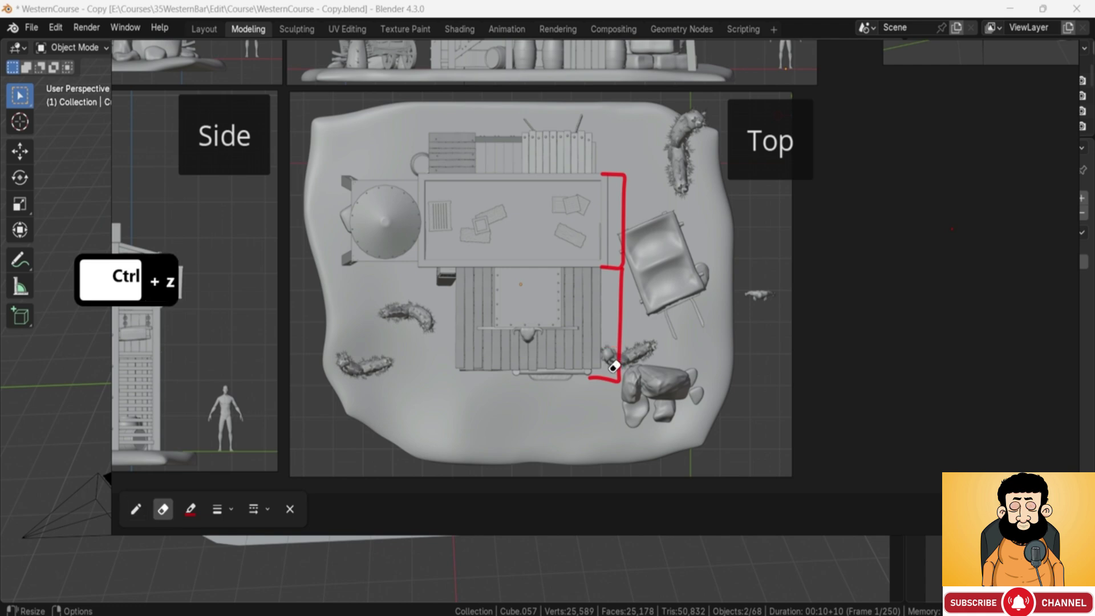
key(ctrl+z)
key(ctrl+z)
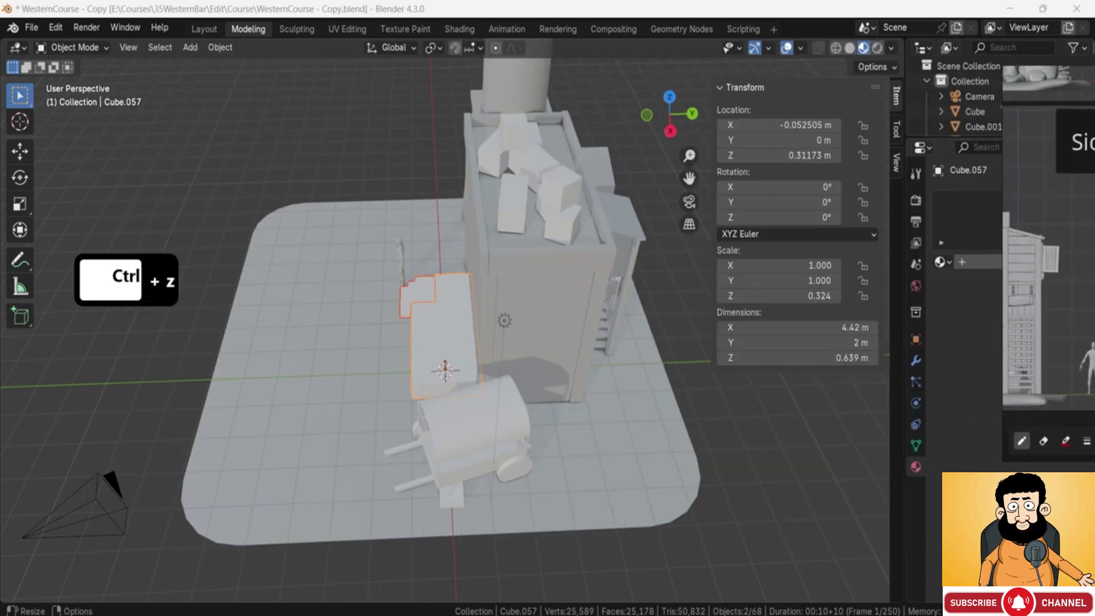
middle_drag(574, 313, 451, 411)
scroll(449, 413, up, 5)
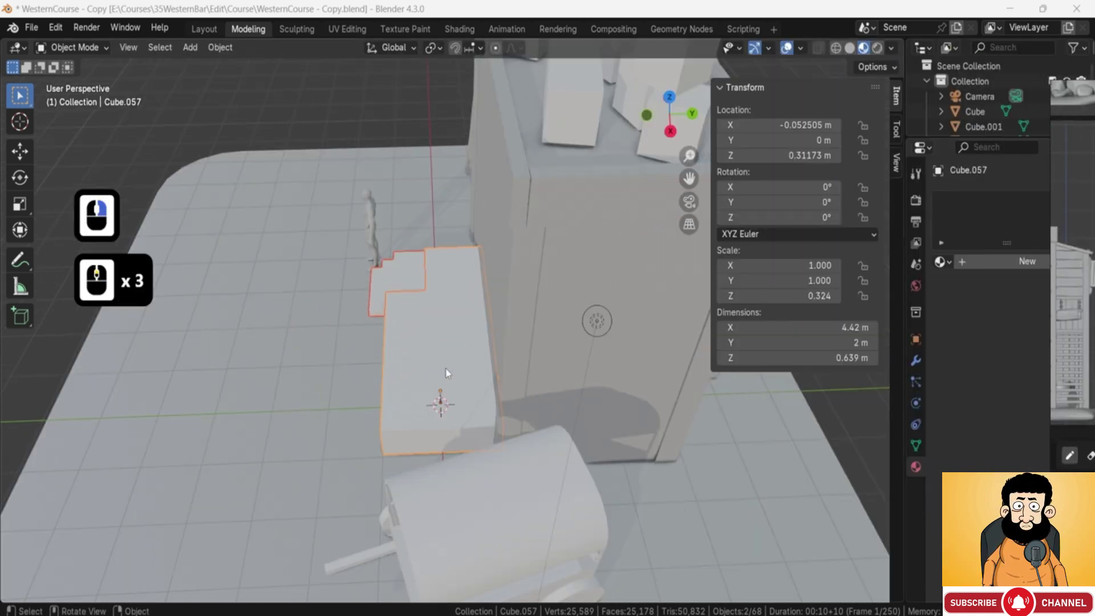
key(KP_7)
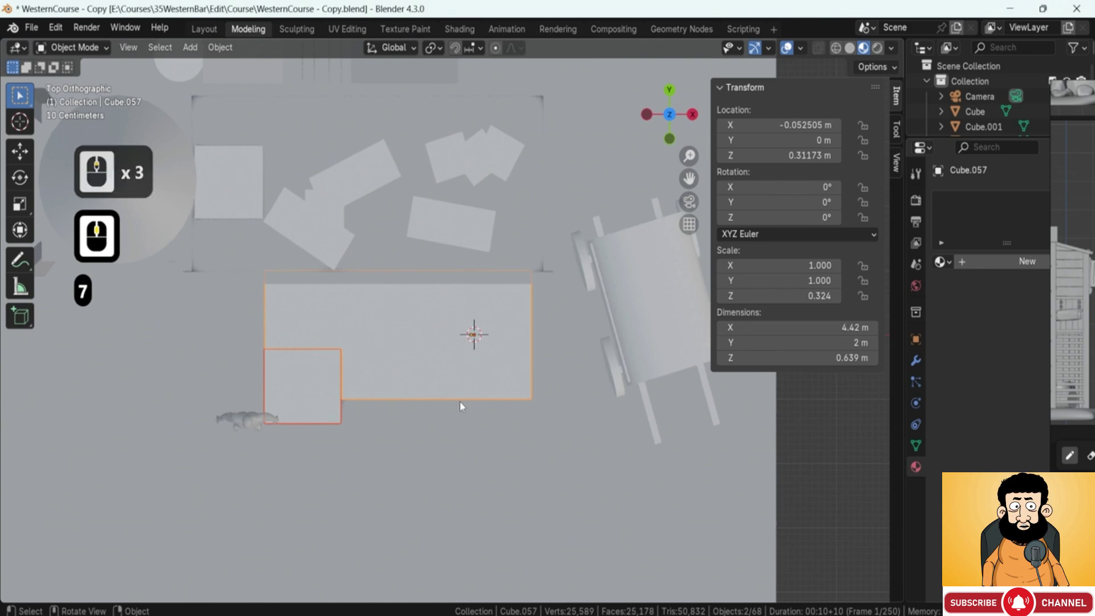
scroll(460, 402, down, 3)
key(g)
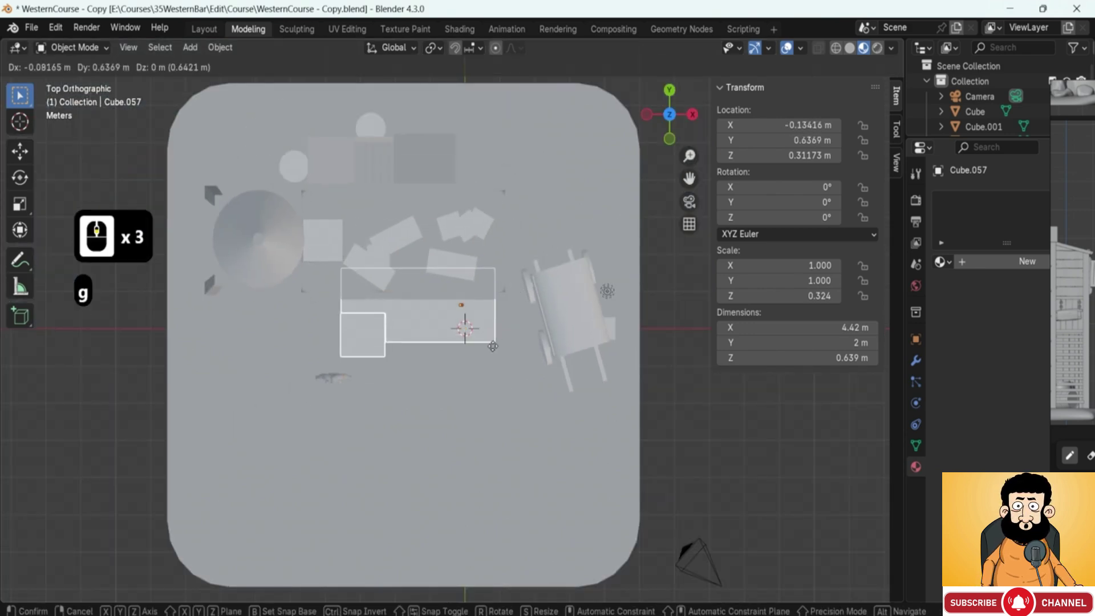
key(Escape)
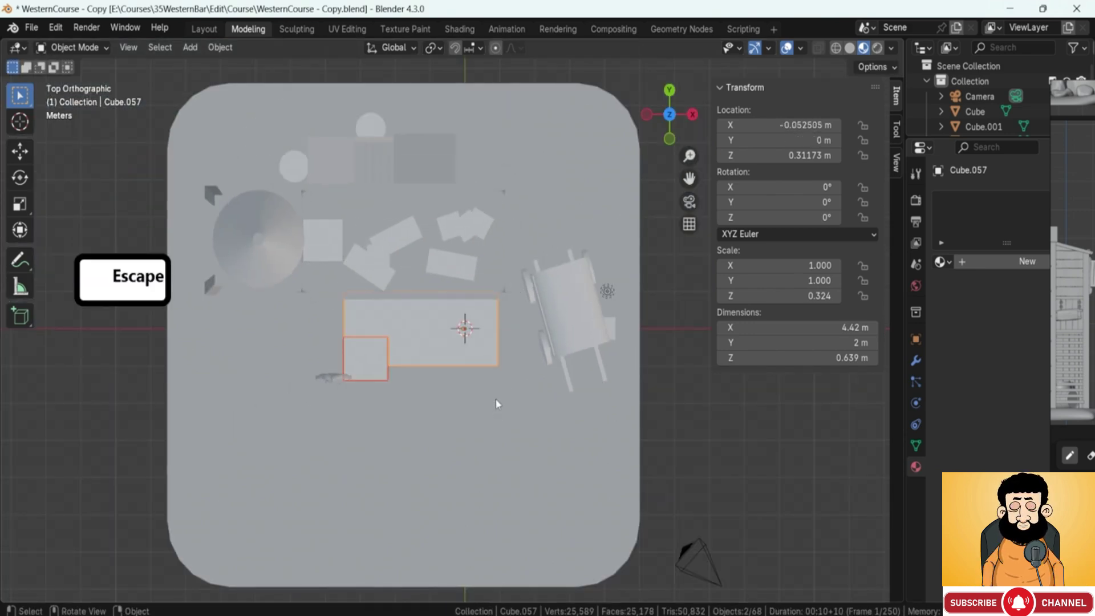
Move the porch base and stairs together about 1.24 m along negative Y, away from the saloon building.
middle_drag(497, 403, 518, 362)
scroll(536, 355, up, 3)
key(g)
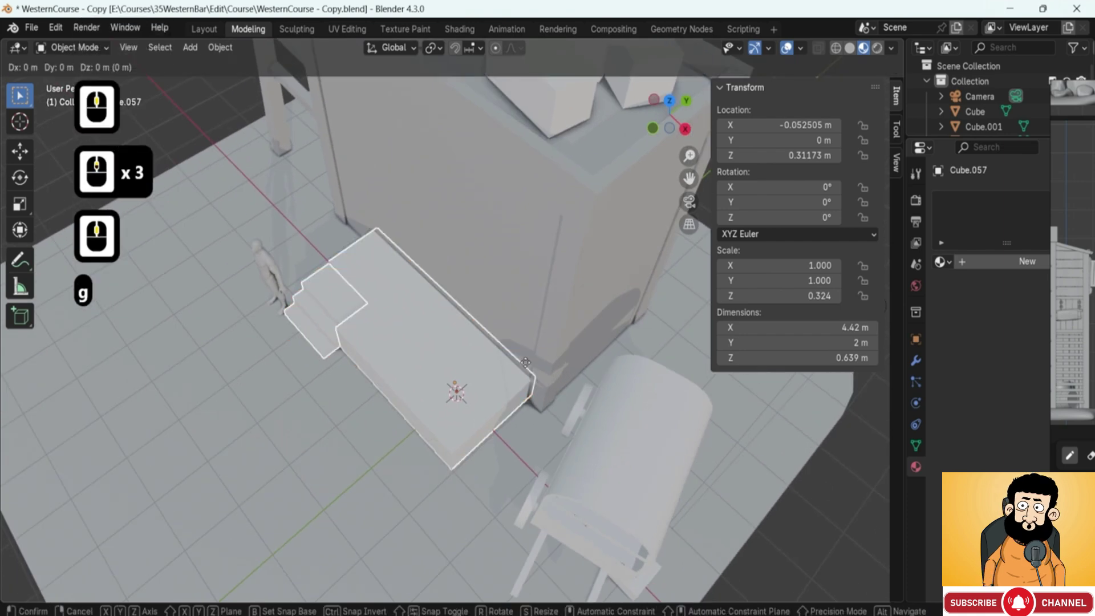
key(y)
key(t)
click(467, 402)
scroll(448, 401, down, 3)
middle_drag(449, 400, 464, 430)
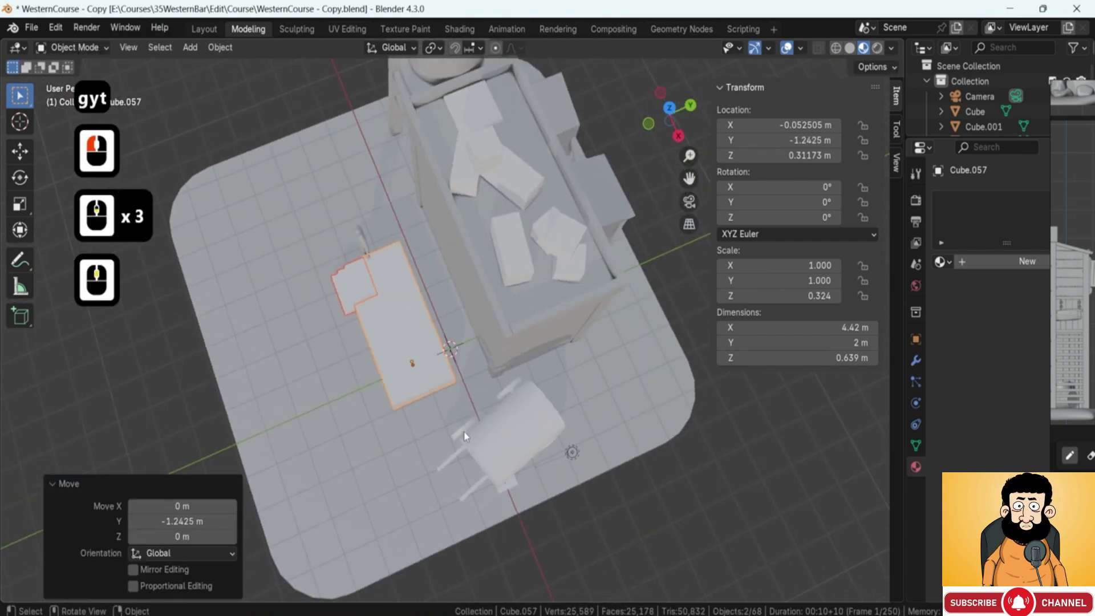
key(7)
scroll(526, 288, up, 3)
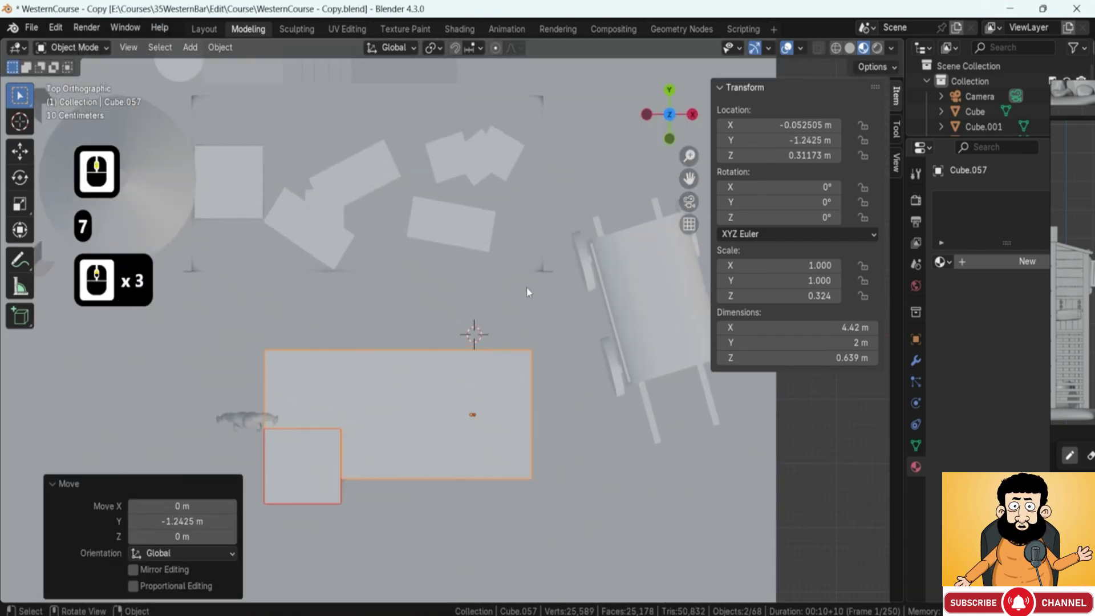
Deselect the porch parts and hide the ground plane.
click(558, 334)
scroll(557, 334, down, 6)
middle_drag(591, 457, 523, 422)
click(468, 453)
key(h)
scroll(487, 358, up, 5)
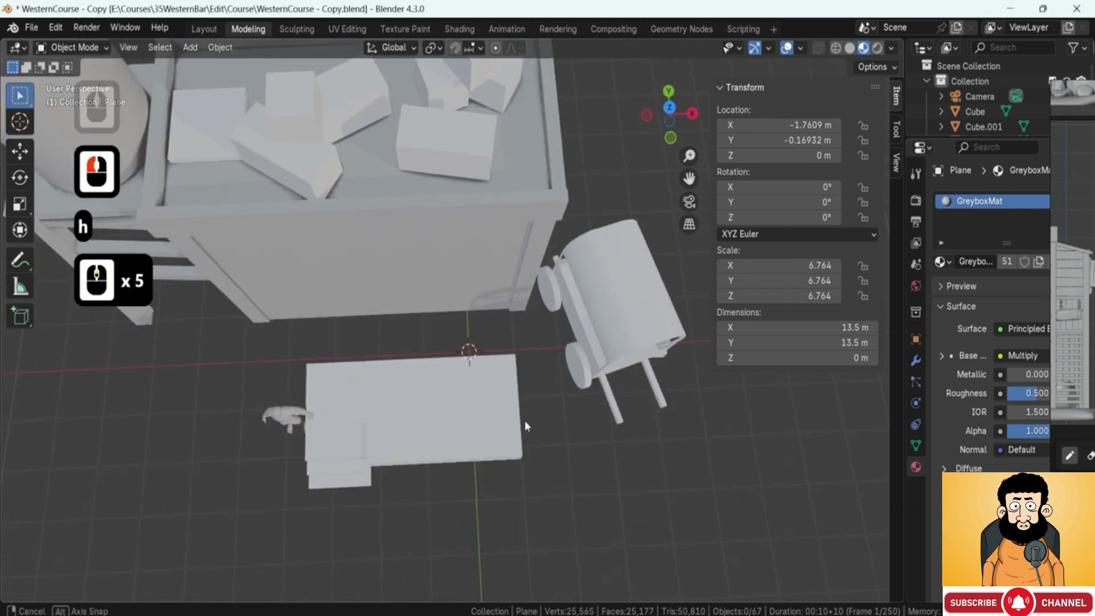
Move the porch base and stairs together about 0.24 m further along negative Y in the top view.
key(7)
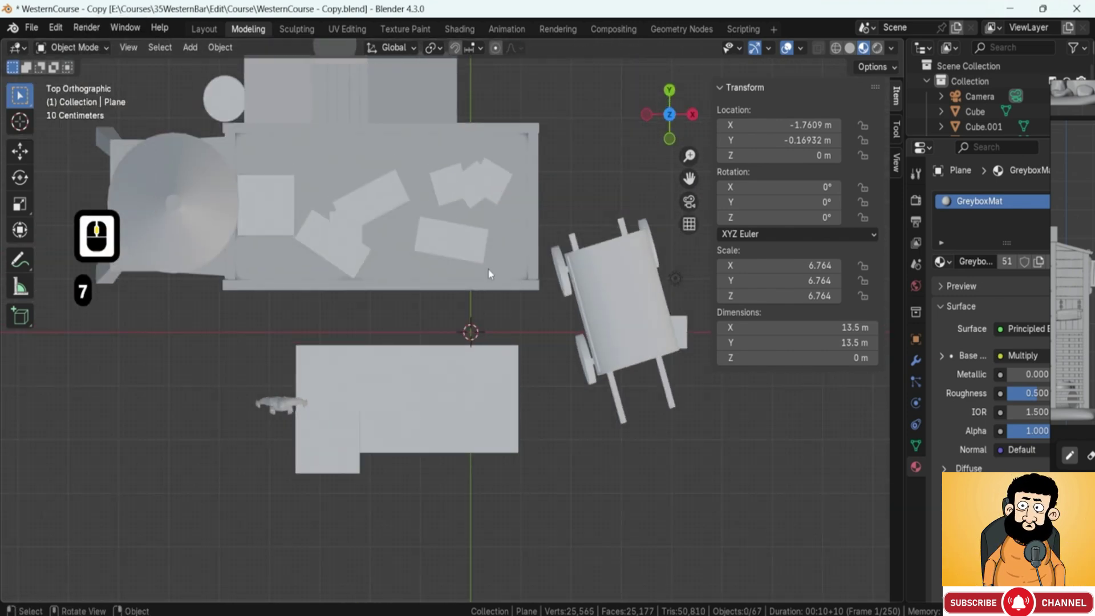
scroll(525, 206, down, 3)
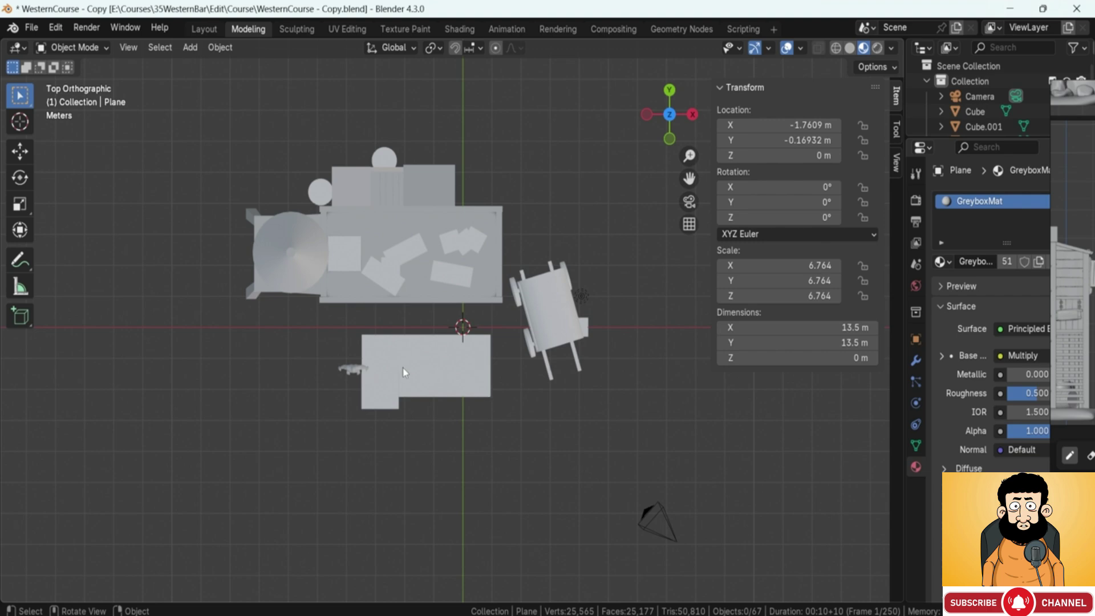
drag(390, 385, 391, 386)
key(g)
key(y)
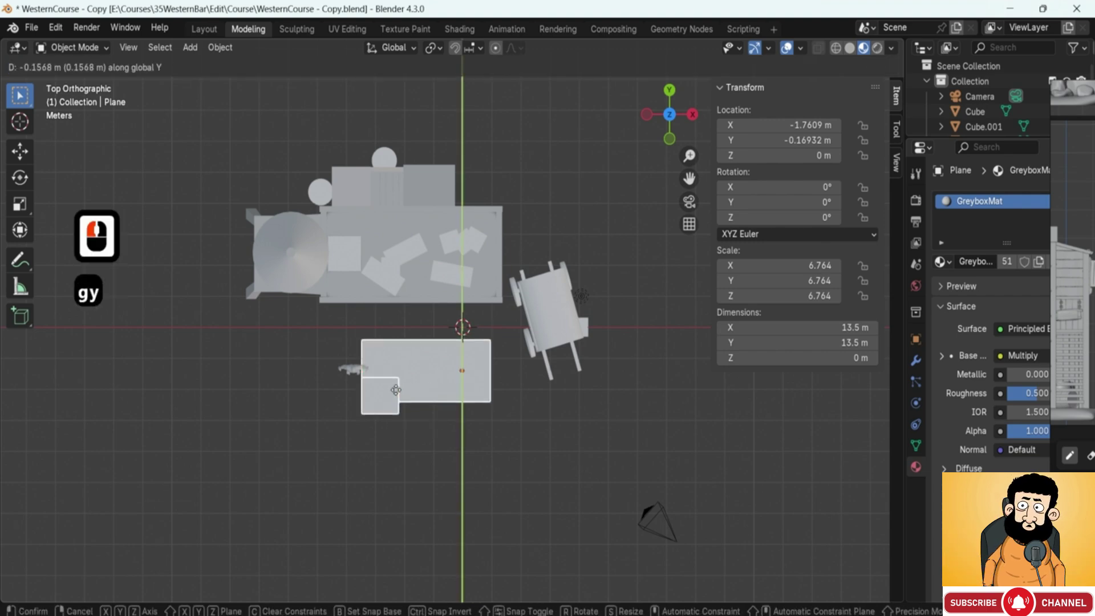
click(390, 393)
Extend the porch base's two back faces along Y to the front wall of the building.
click(469, 372)
middle_drag(469, 372, 408, 342)
scroll(334, 311, up, 4)
key(Tab)
key(3)
click(421, 362)
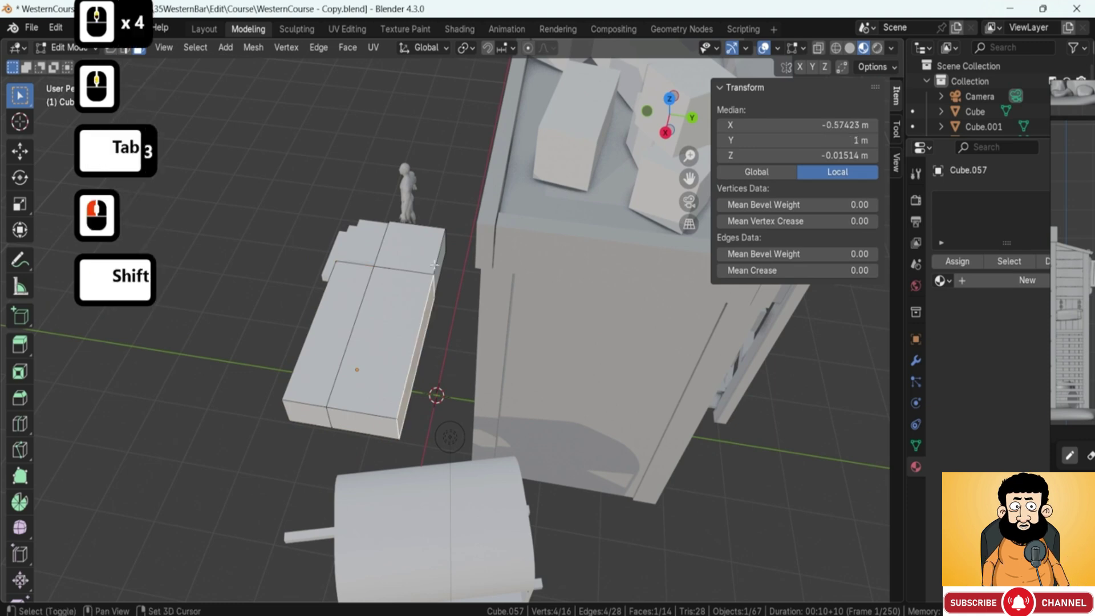
shift+click(440, 255)
key(g)
key(y)
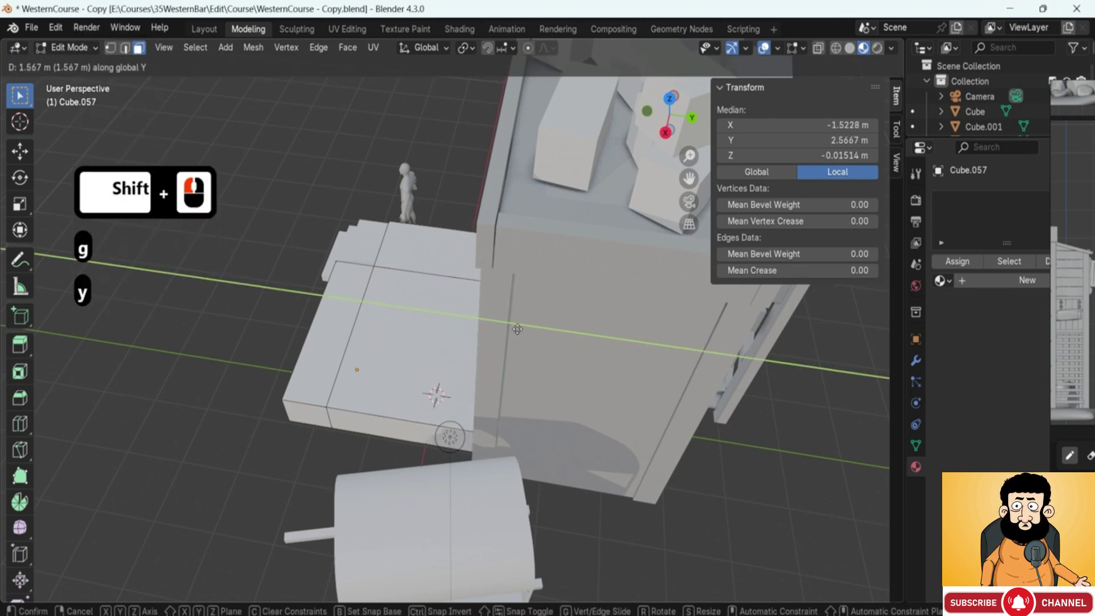
click(502, 328)
Fine-tune the back faces along Y so the porch base is 3.42 m deep, and return to Object Mode.
middle_drag(502, 328, 393, 385)
key(g)
key(y)
key(Tab)
scroll(504, 354, down, 4)
scroll(443, 362, up, 4)
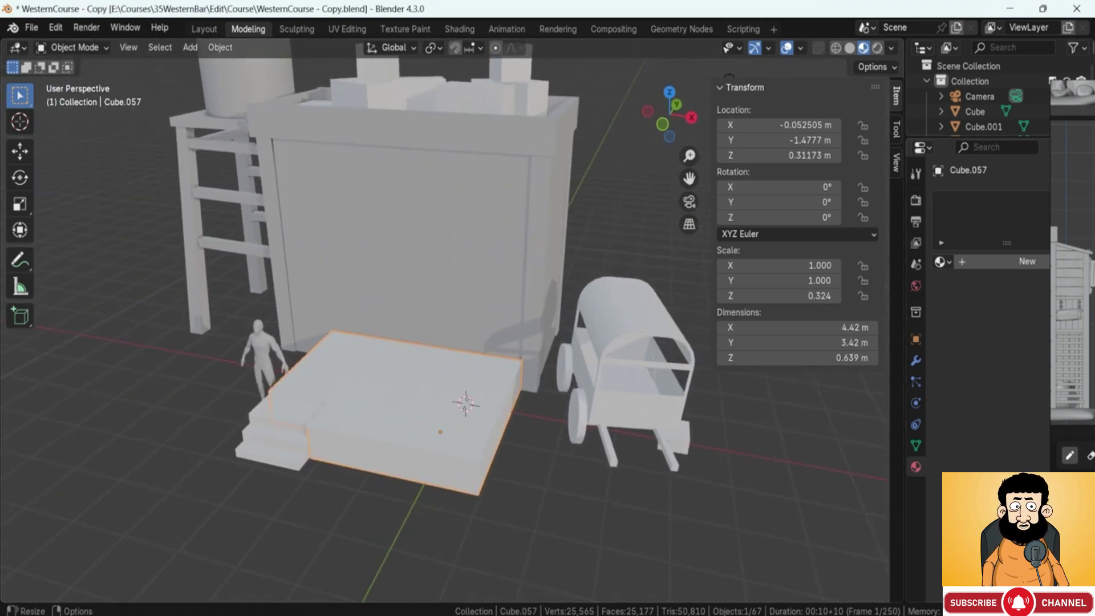
Switch to the reference board and outline the porch footprint in red on the Top view.
right_drag(1094, 274, 473, 304)
scroll(491, 297, down, 3)
middle_drag(510, 212, 526, 279)
middle_drag(271, 275, 412, 280)
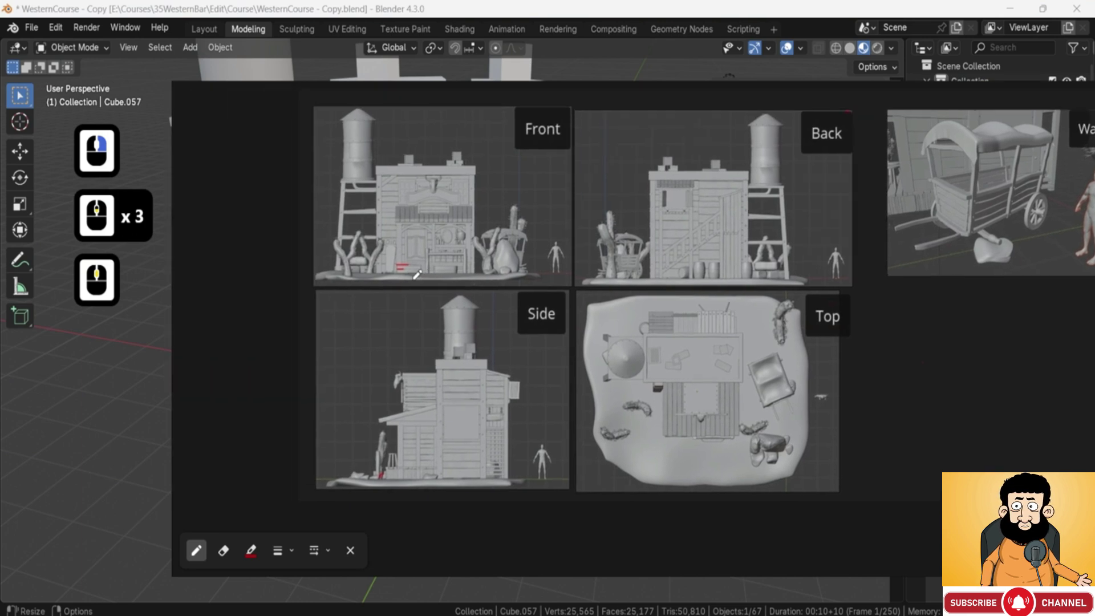
scroll(423, 269, up, 6)
scroll(481, 235, down, 5)
middle_drag(483, 436, 402, 407)
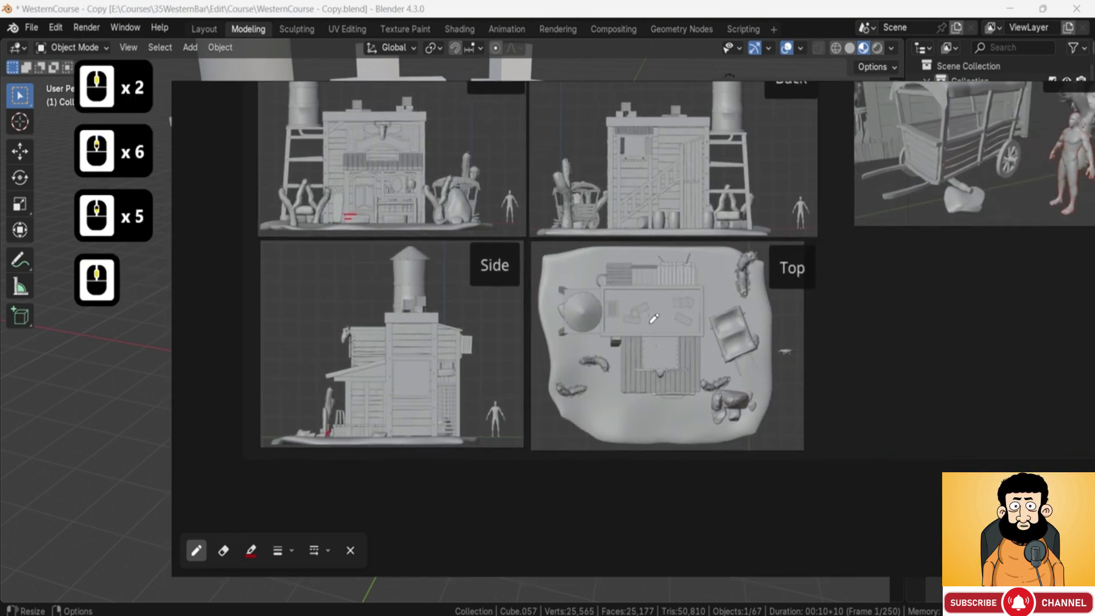
scroll(654, 318, up, 3)
drag(589, 330, 597, 432)
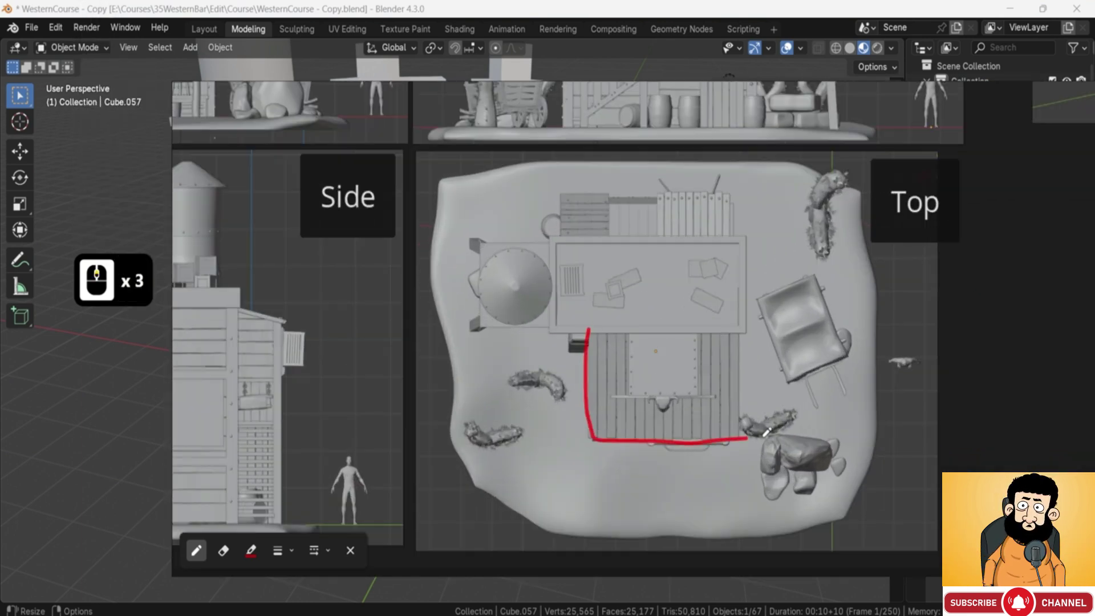
mouse_move(764, 435)
mouse_down()
mouse_move(738, 314)
mouse_move(582, 329)
mouse_up()
Undo the red porch outline and return to the 3D scene to inspect the porch base against the building.
key(ctrl+z)
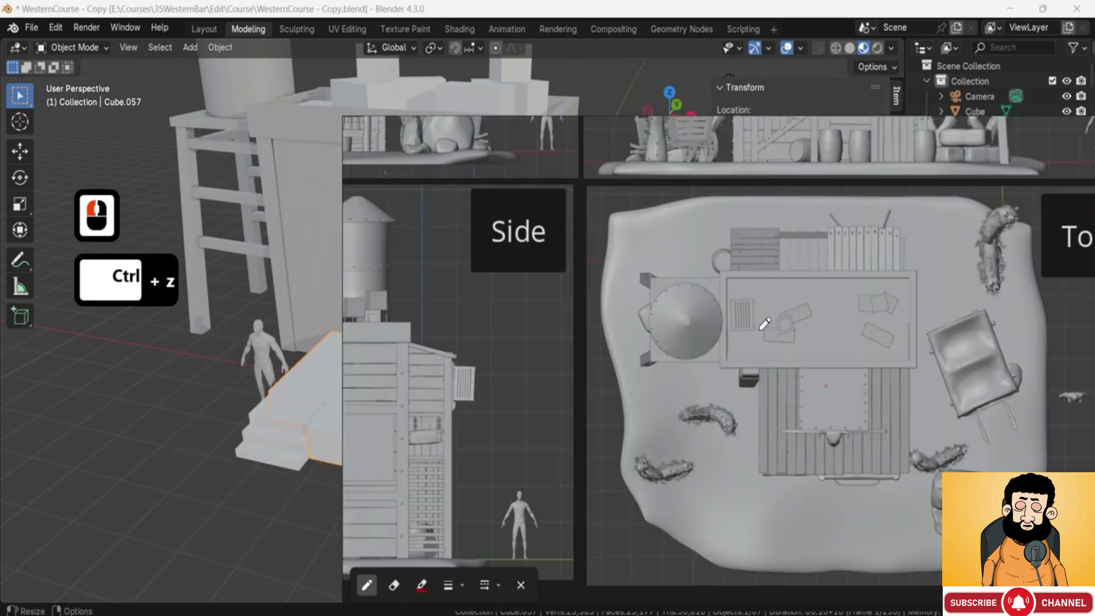
key(Escape)
middle_drag(393, 394, 461, 419)
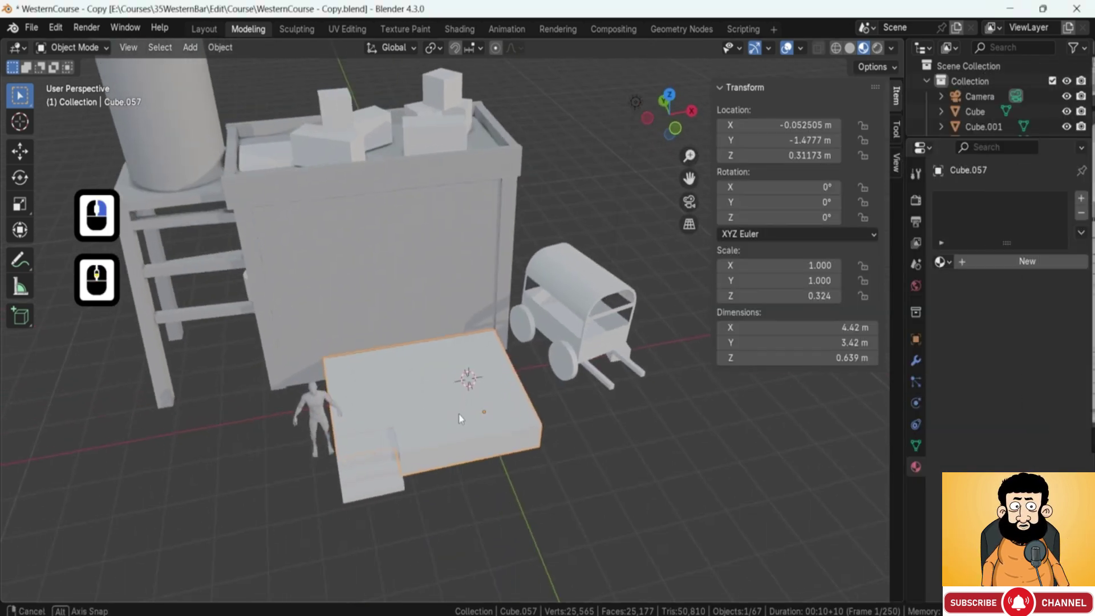
scroll(461, 419, up, 2)
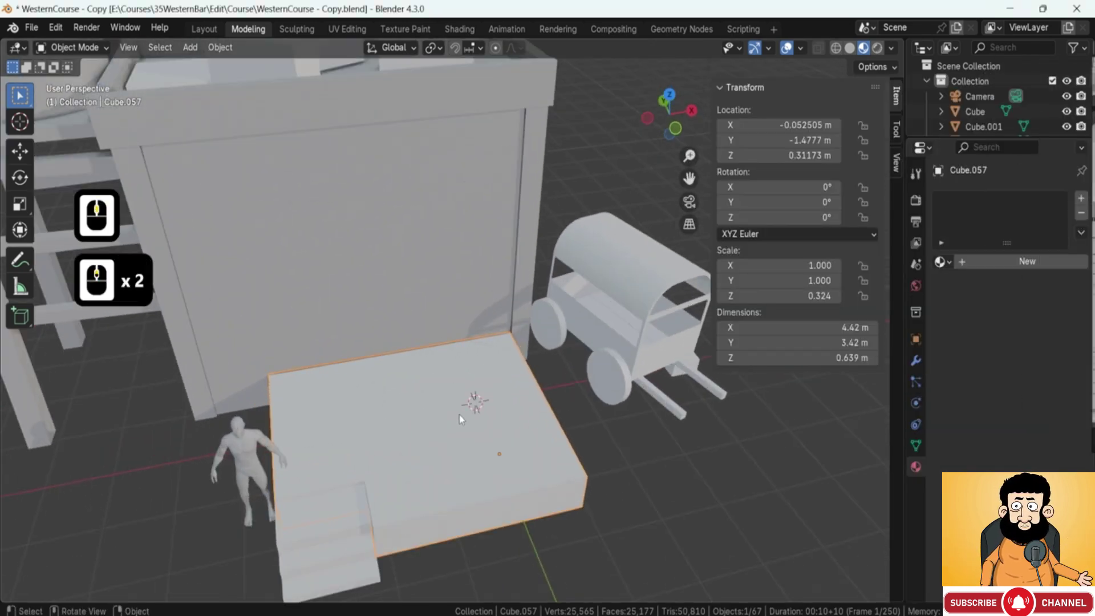
scroll(456, 414, down, 3)
middle_drag(453, 412, 626, 384)
scroll(626, 384, up, 2)
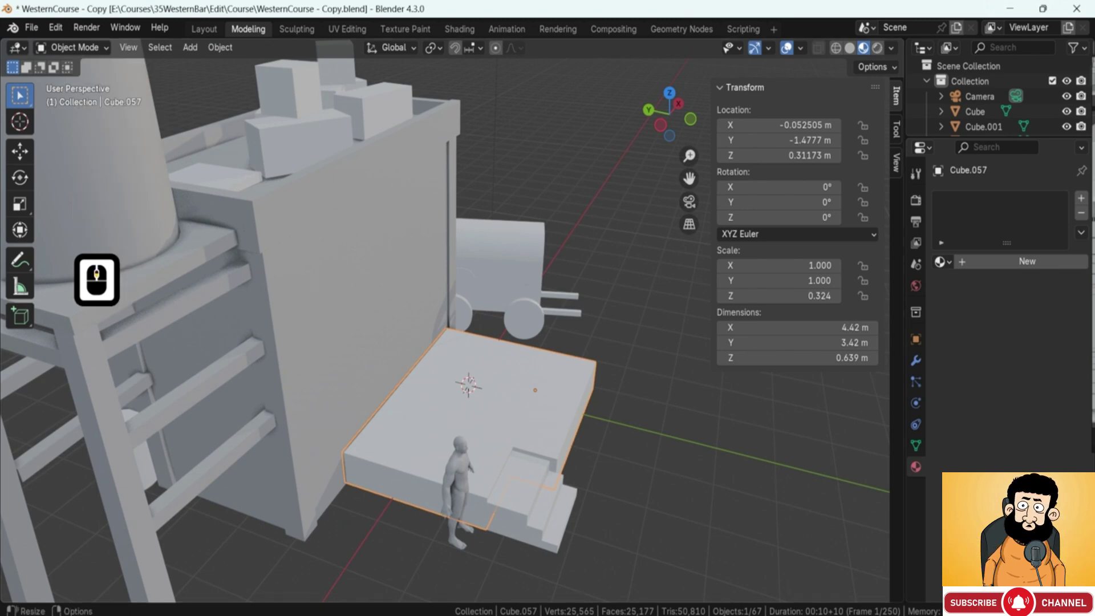
Switch to the reference board, outline the sloping porch roof in red on the Side view, and return to Blender.
right_drag(1094, 246, 622, 255)
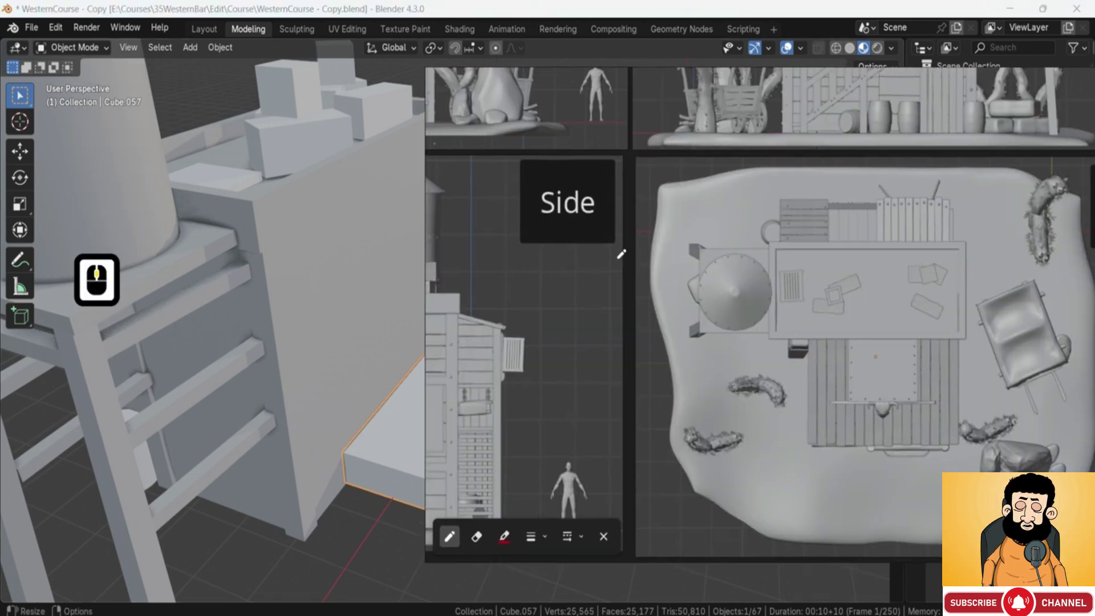
scroll(622, 255, down, 4)
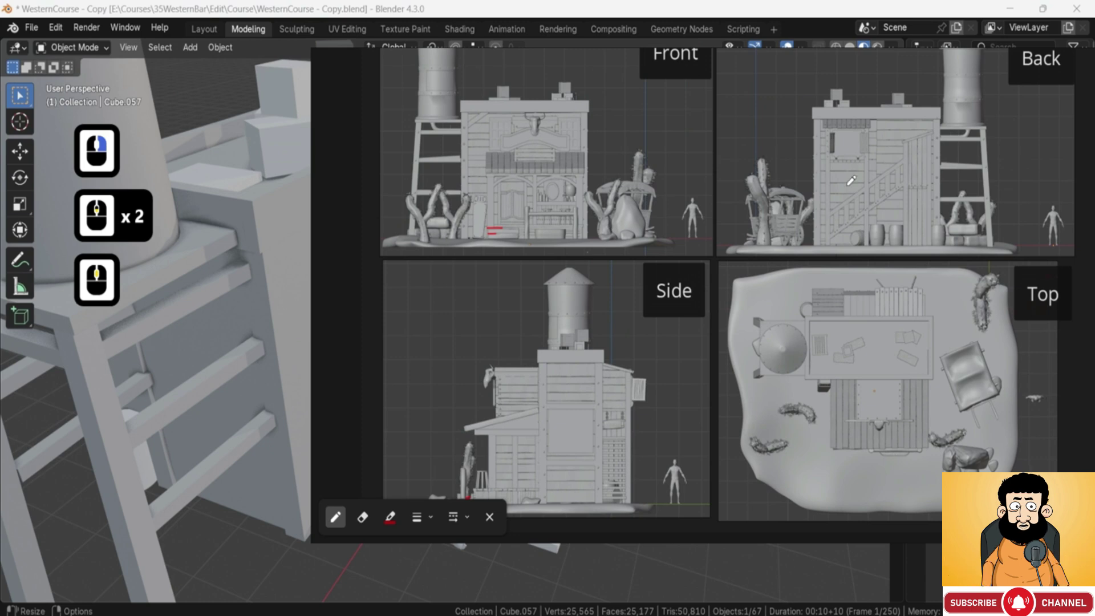
scroll(503, 411, up, 3)
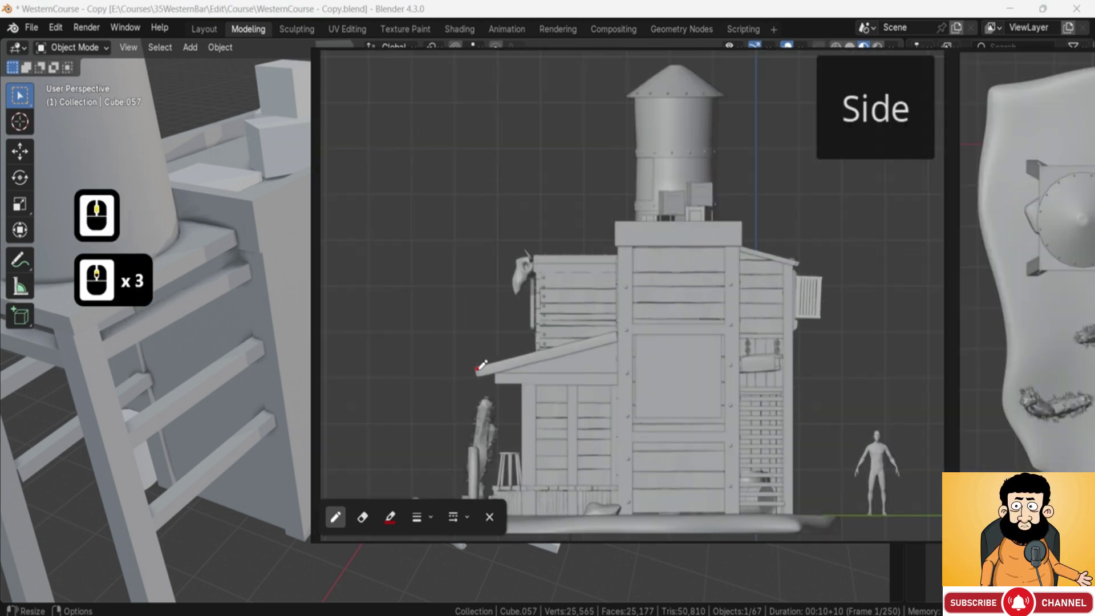
mouse_move(607, 324)
mouse_down()
mouse_move(623, 324)
mouse_move(623, 374)
mouse_up()
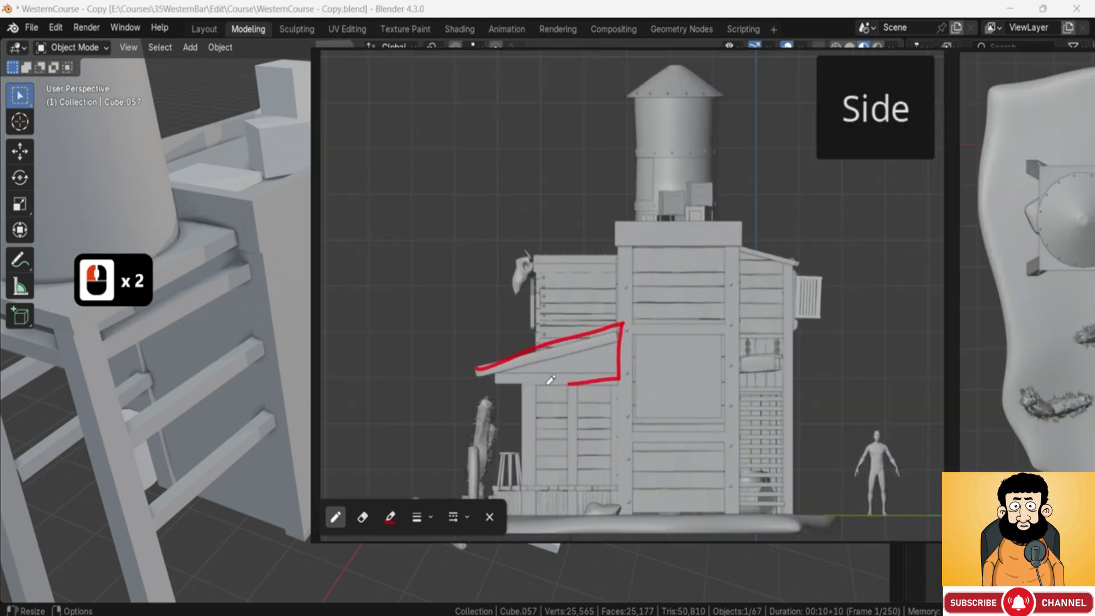
key(alt+Tab)
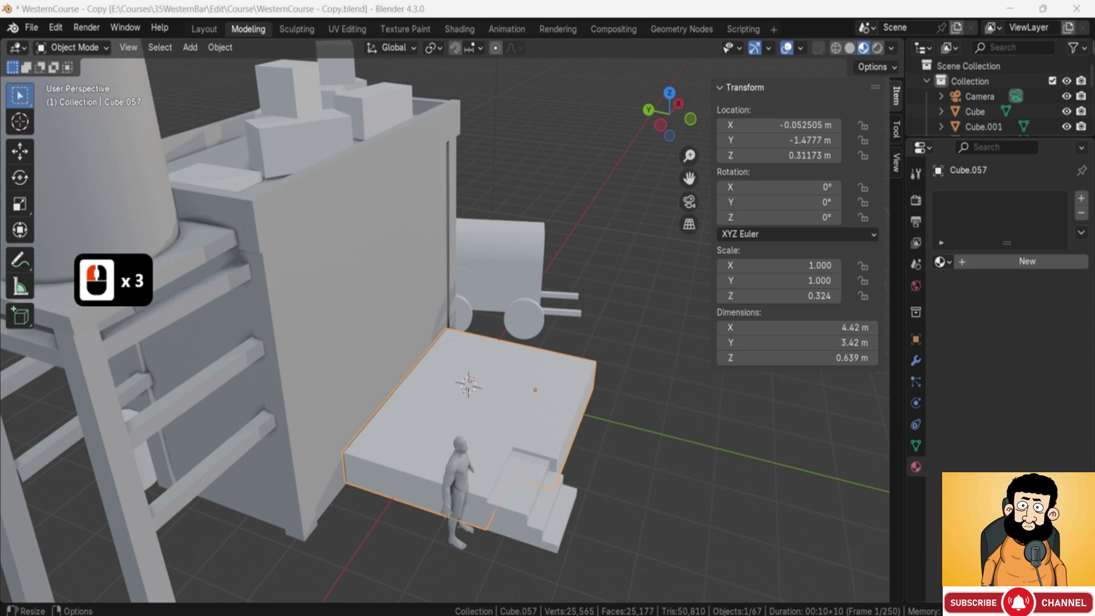
Duplicate the porch base's two rear top faces in place, leaving out the front strip.
middle_drag(403, 346, 402, 297)
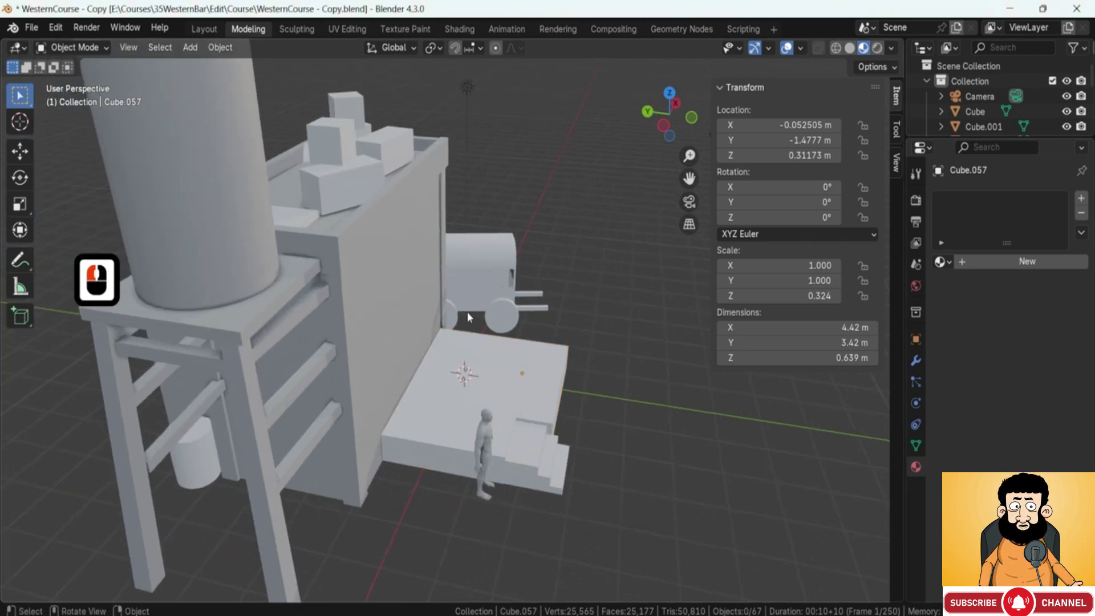
shift+click(484, 359)
middle_drag(542, 371, 489, 369)
middle_drag(567, 396, 397, 421)
scroll(400, 422, up, 2)
shift+middle_drag(459, 439, 403, 344)
key(Tab)
click(401, 334)
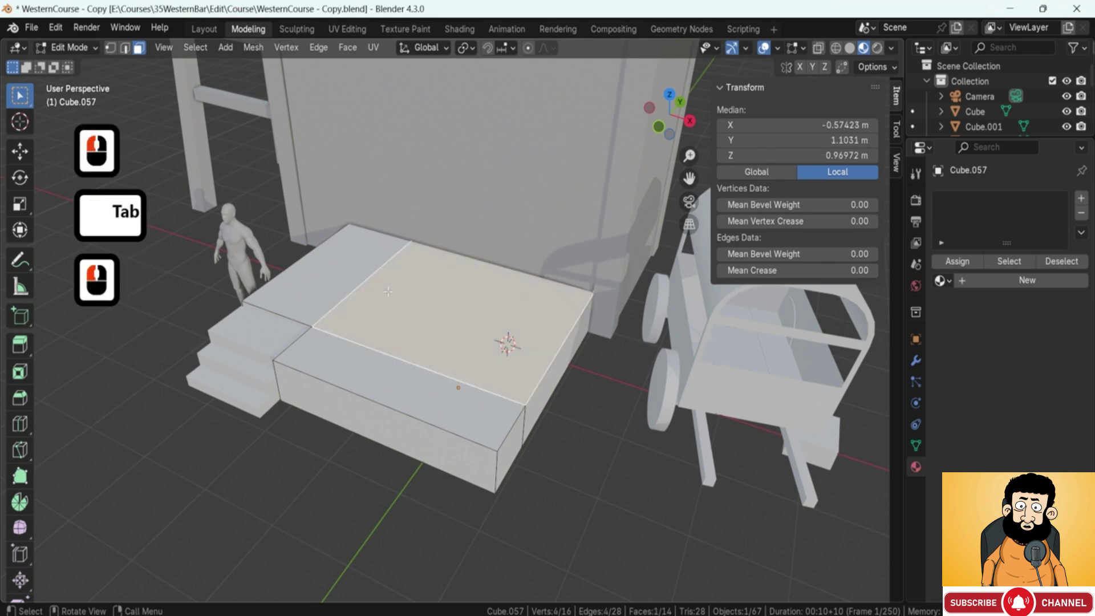
shift+click(365, 268)
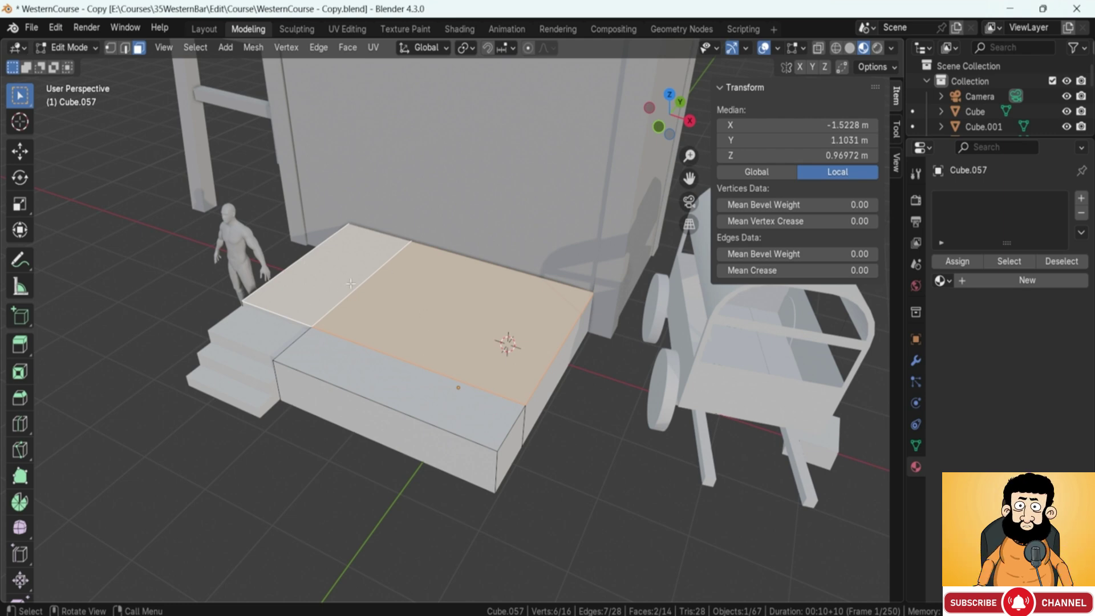
middle_drag(364, 293, 459, 330)
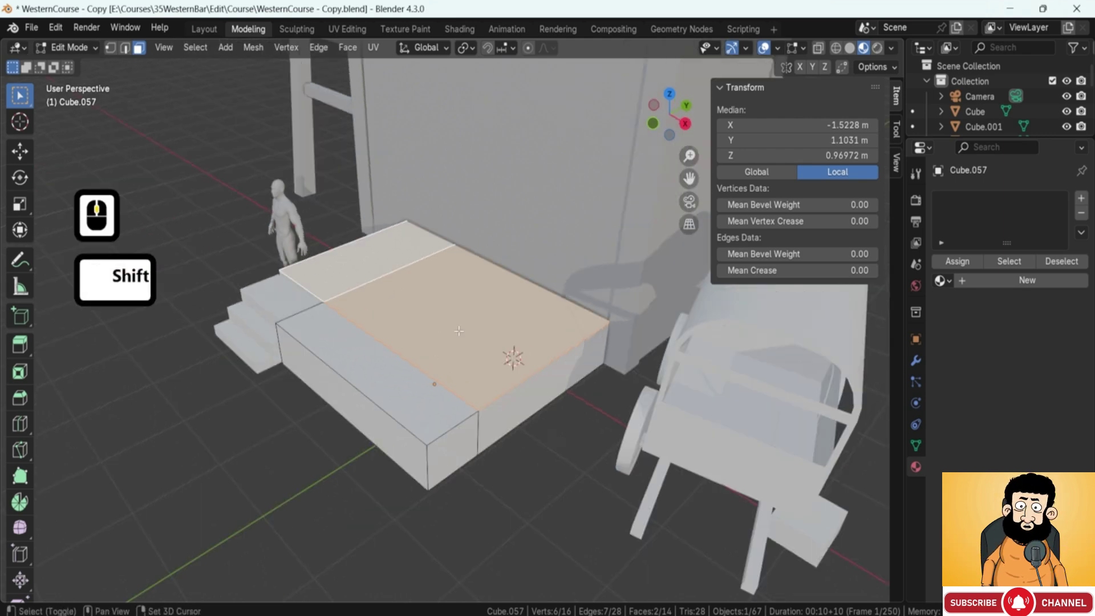
key(shift+d)
key(Escape)
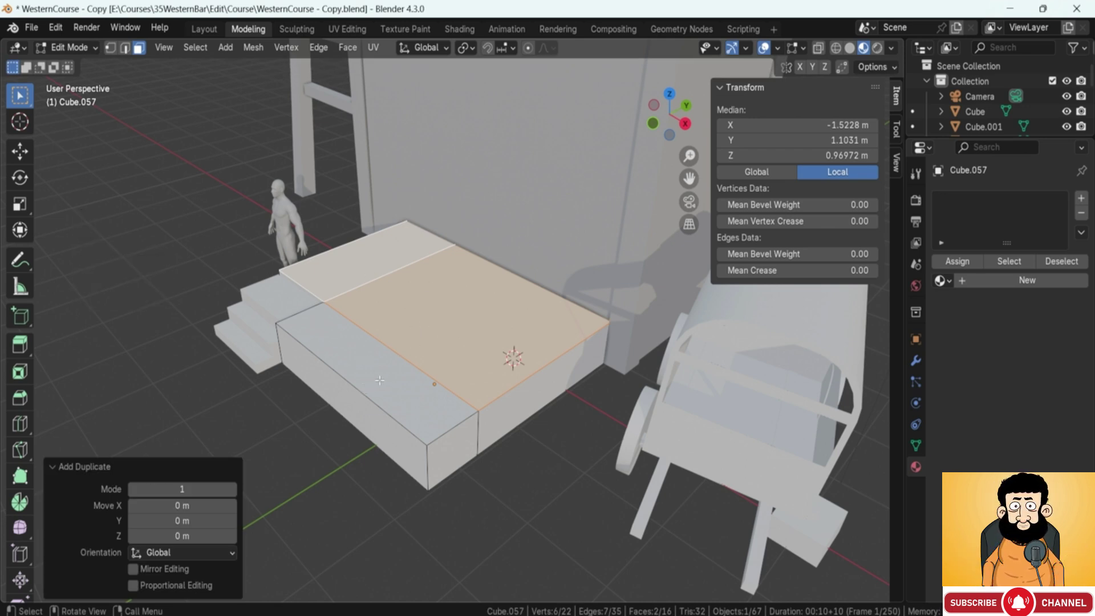
Raise the duplicated faces about 2.51 m along Z above the porch base.
key(g)
key(z)
click(380, 199)
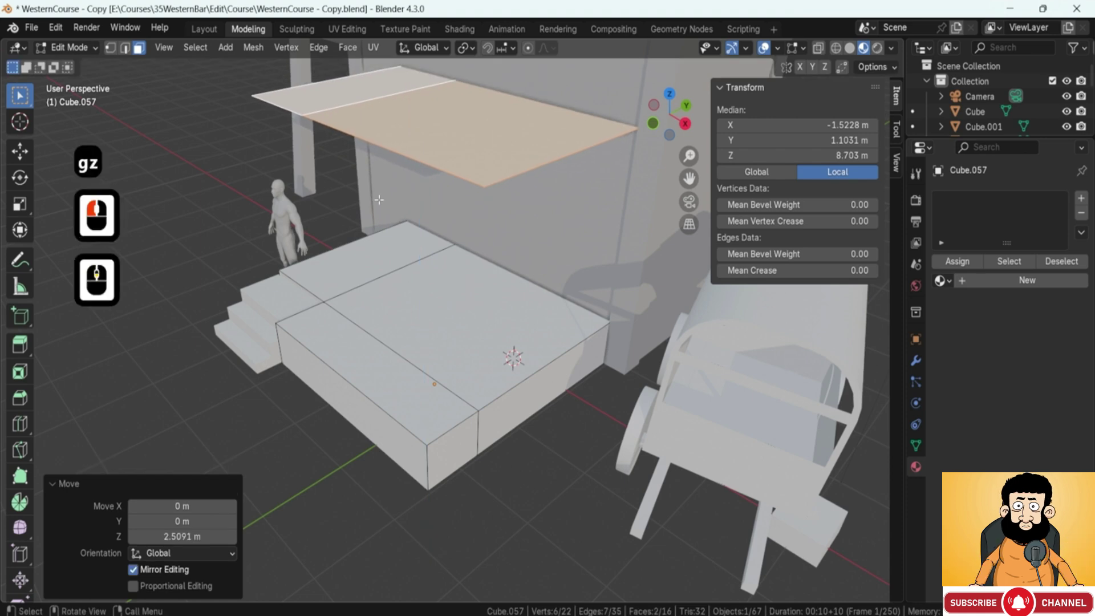
Separate the raised faces from the porch base into their own object and return to Object Mode.
middle_drag(379, 200, 580, 220)
key(p)
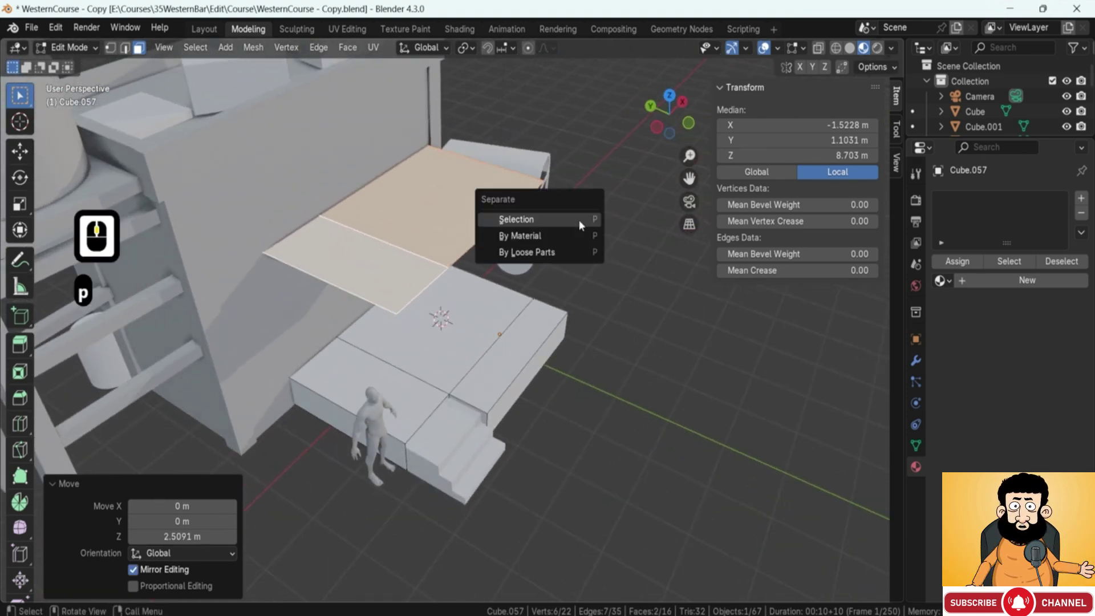
click(578, 220)
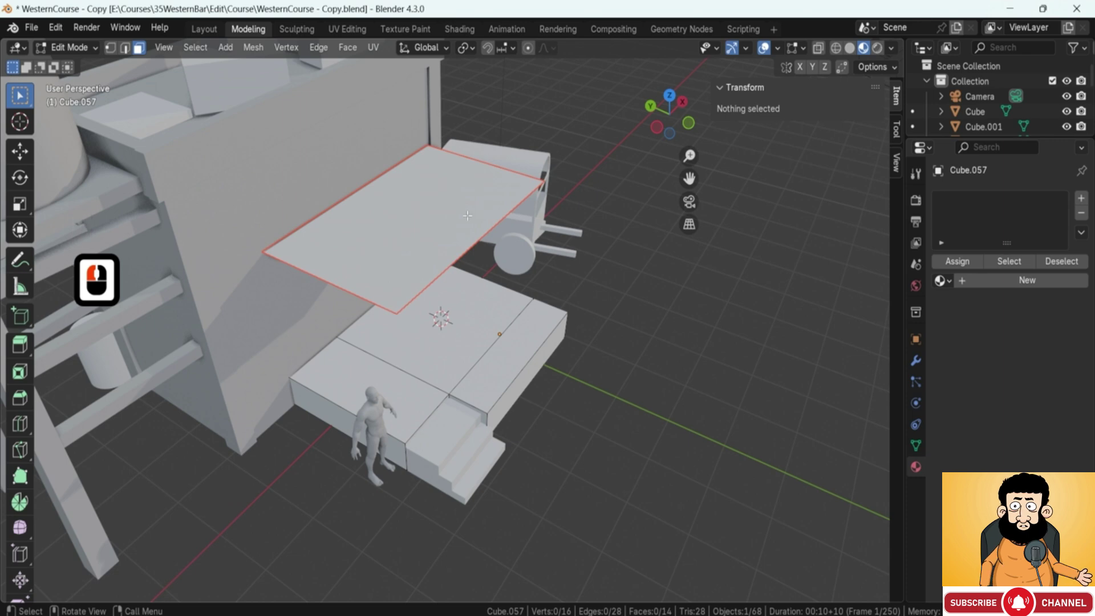
key(Tab)
click(67, 47)
click(68, 48)
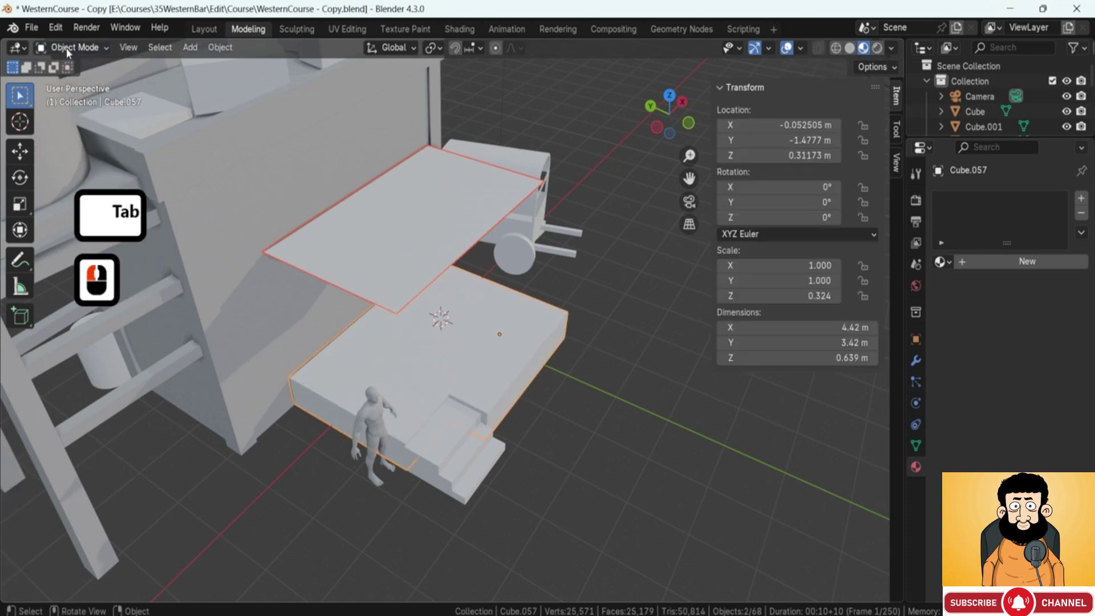
Extrude both faces of the raised porch roof plane upward about 0.19 m to give it thickness.
click(528, 166)
mouse_move(425, 259)
middle_down()
mouse_move(482, 262)
mouse_move(403, 237)
mouse_move(423, 247)
middle_up()
scroll(445, 252, up, 2)
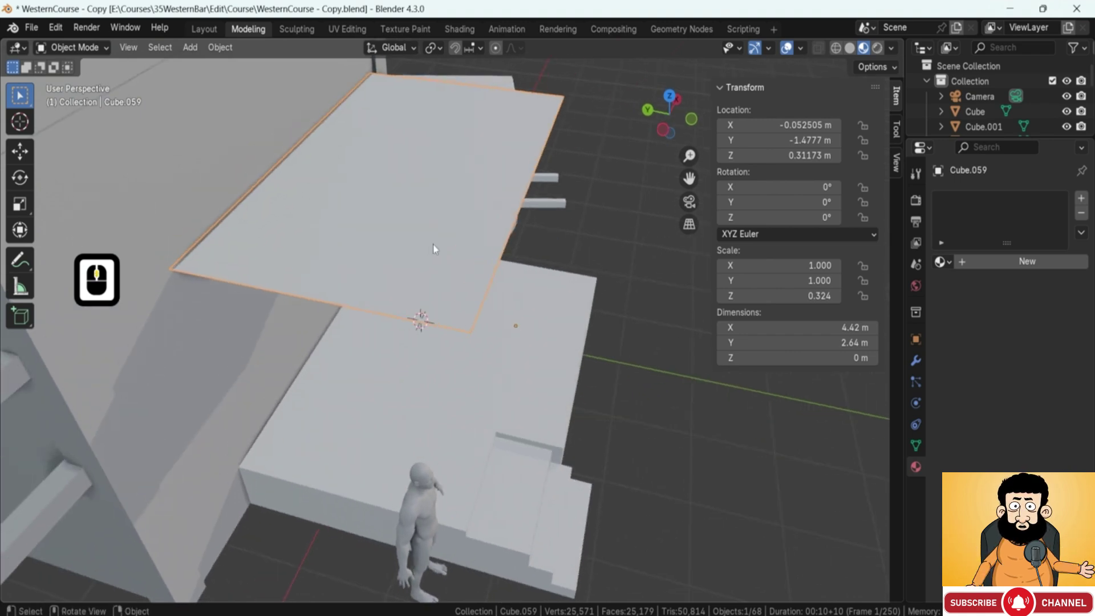
key(Tab)
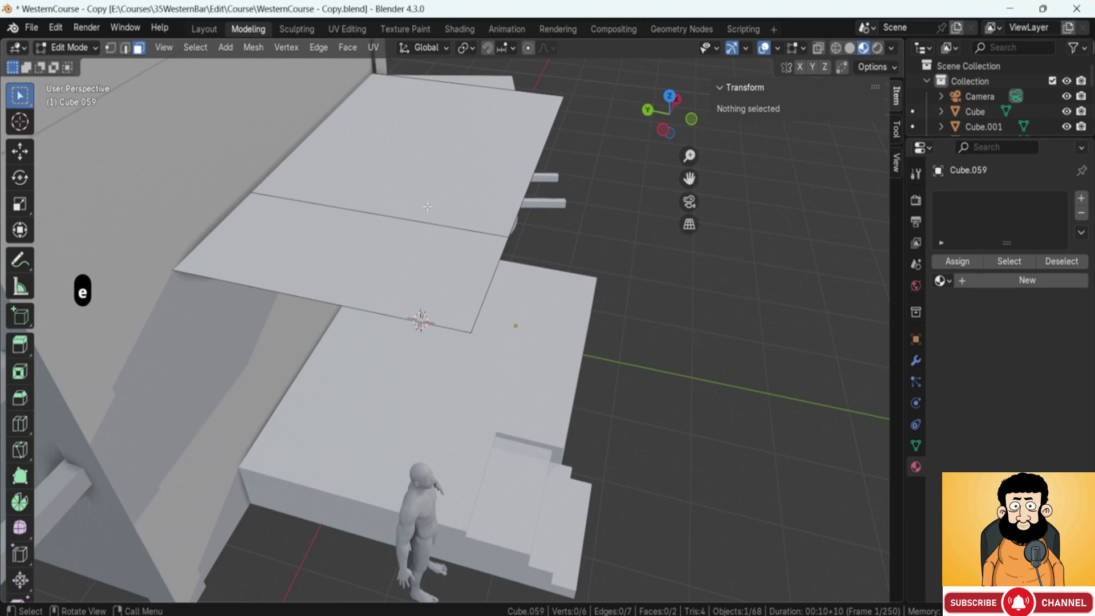
key(a)
key(e)
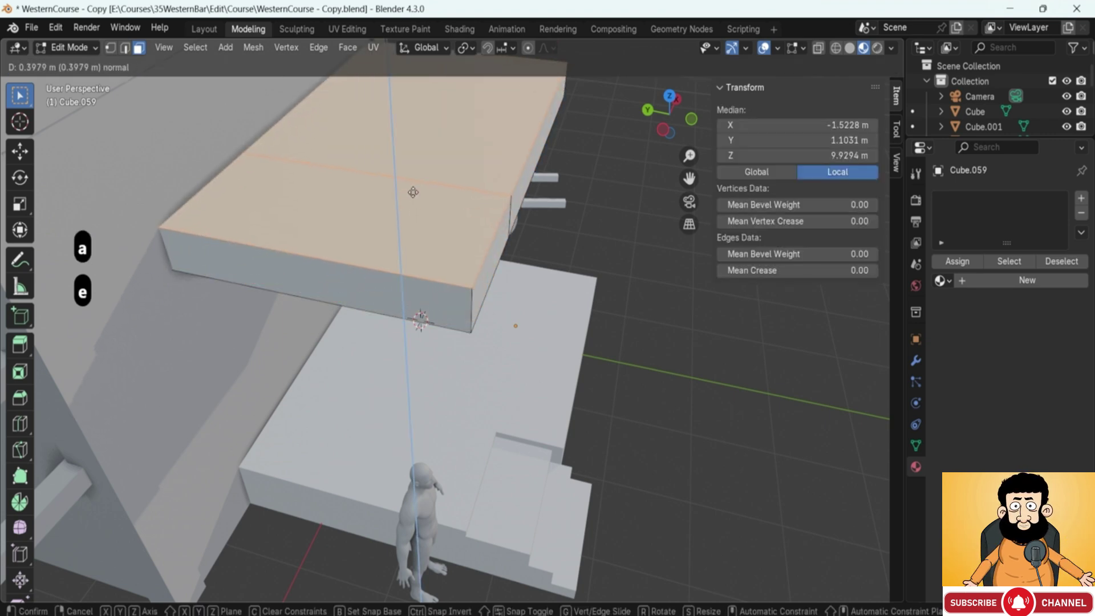
click(414, 215)
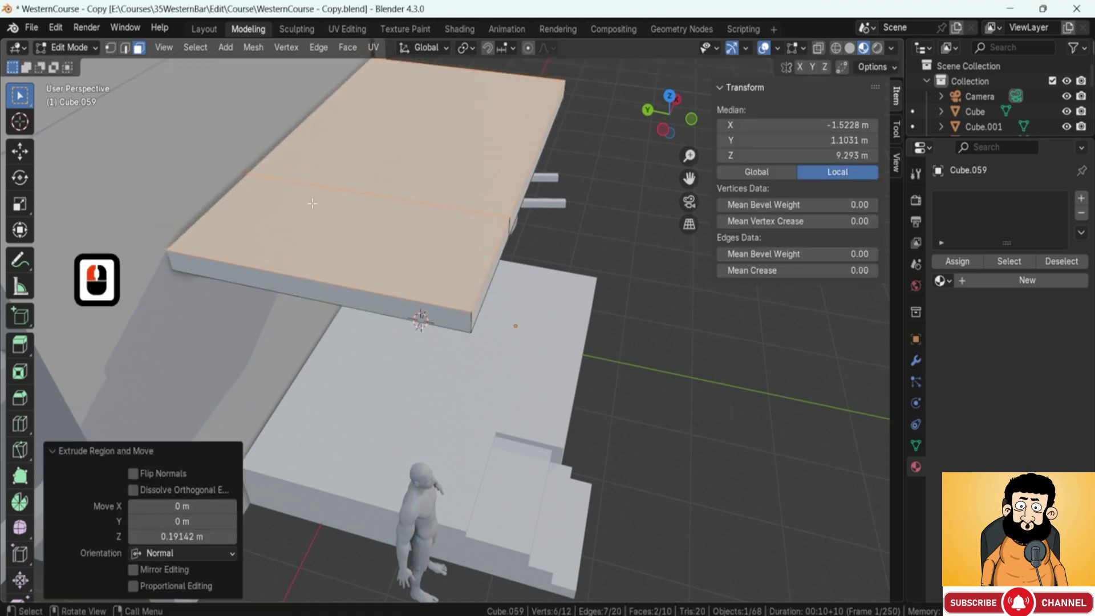
Select the two front side faces of the roof slab, the ones facing away from the building.
mouse_move(317, 204)
middle_down()
mouse_move(299, 201)
mouse_move(308, 203)
middle_up()
click(466, 250)
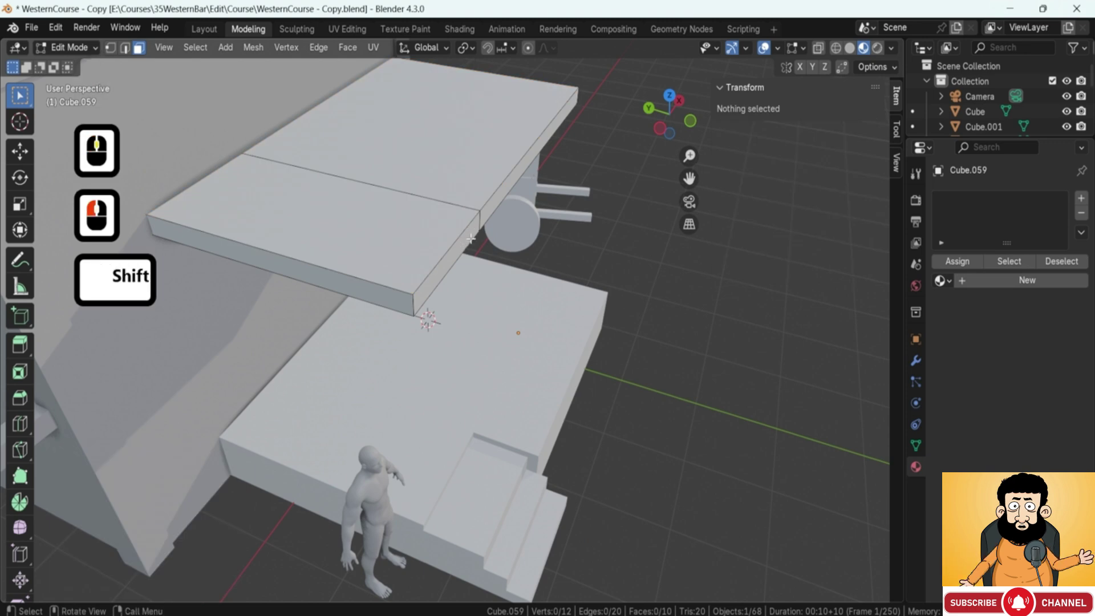
key(3)
shift+click(501, 194)
shift+click(501, 194)
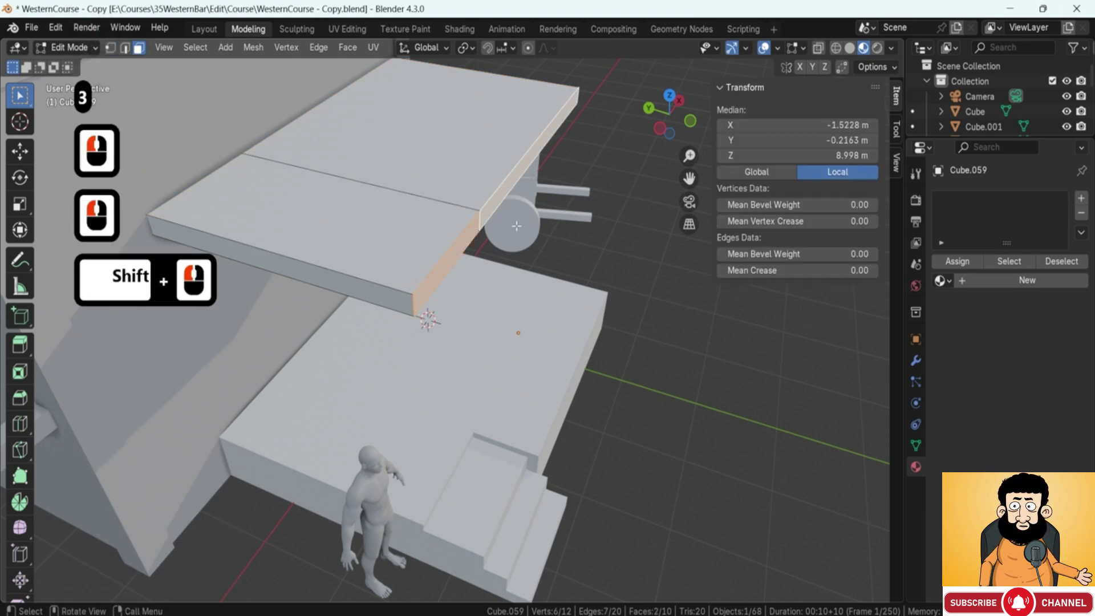
middle_drag(501, 194, 526, 254)
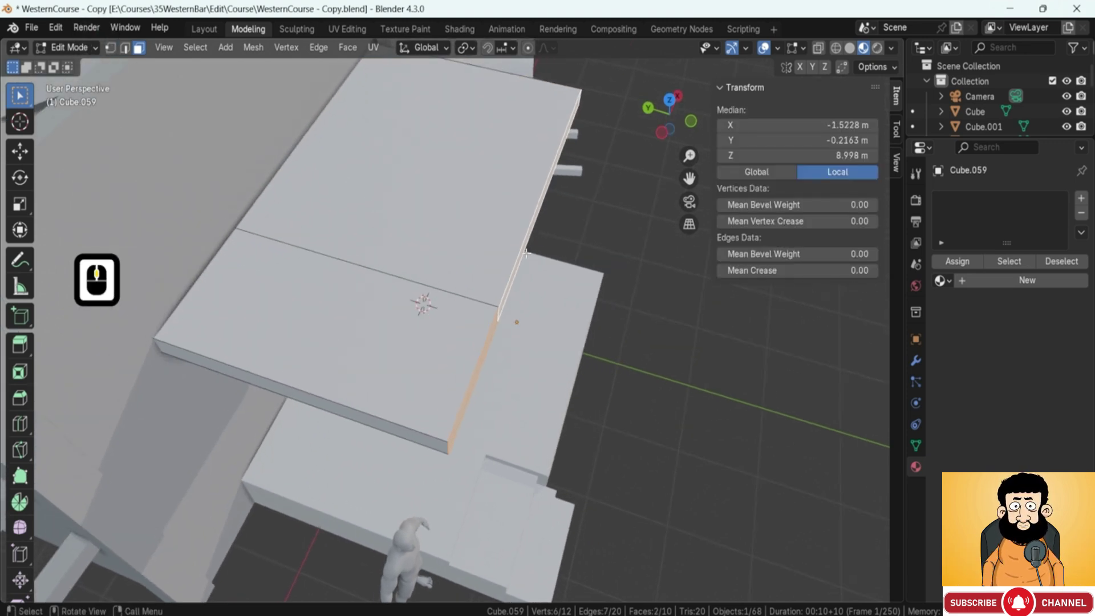
Try to extend the roof slab's front faces outward about 0.89 m along Y in the top view.
key(KP_7)
key(g)
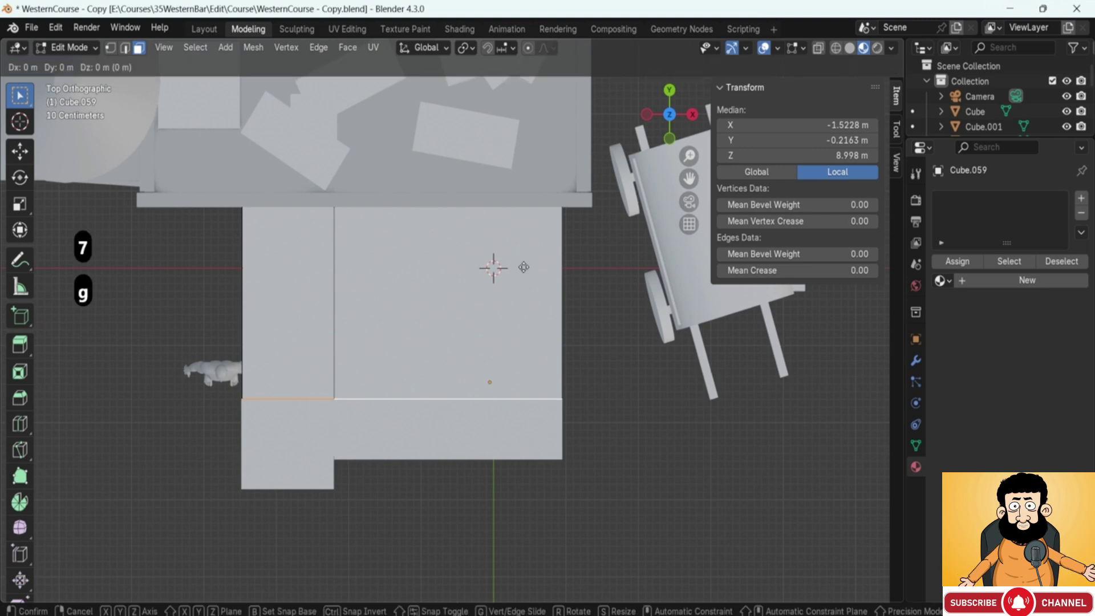
key(y)
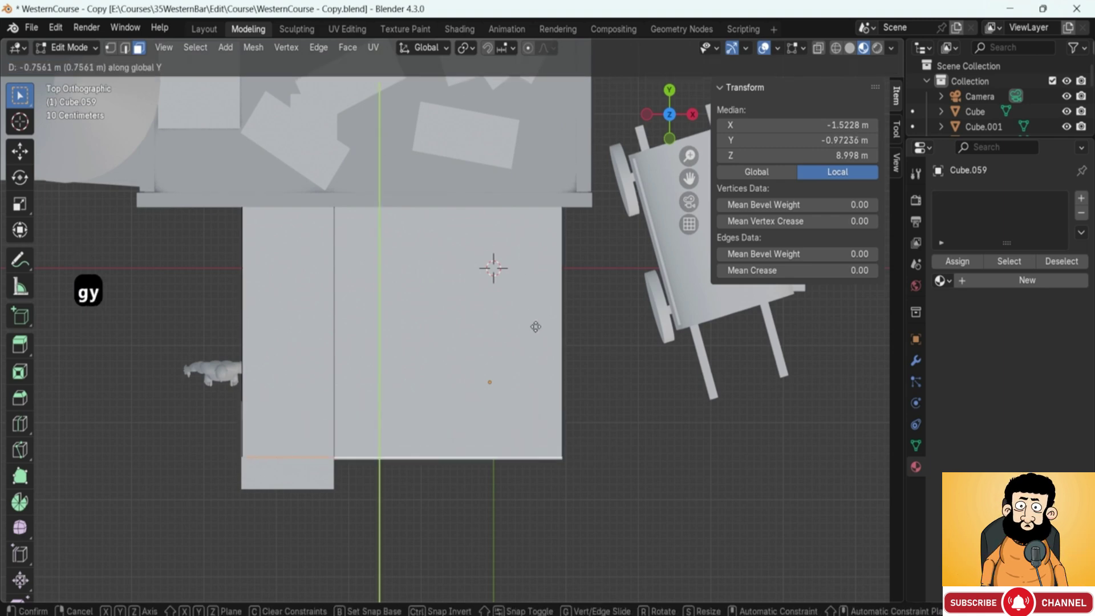
click(536, 336)
Switch to the reference board, mark the roof edge's drop line and the step outline in red on the Side view, and return to Blender.
right_drag(1084, 6, 446, 216)
scroll(379, 358, up, 2)
middle_drag(388, 356, 551, 287)
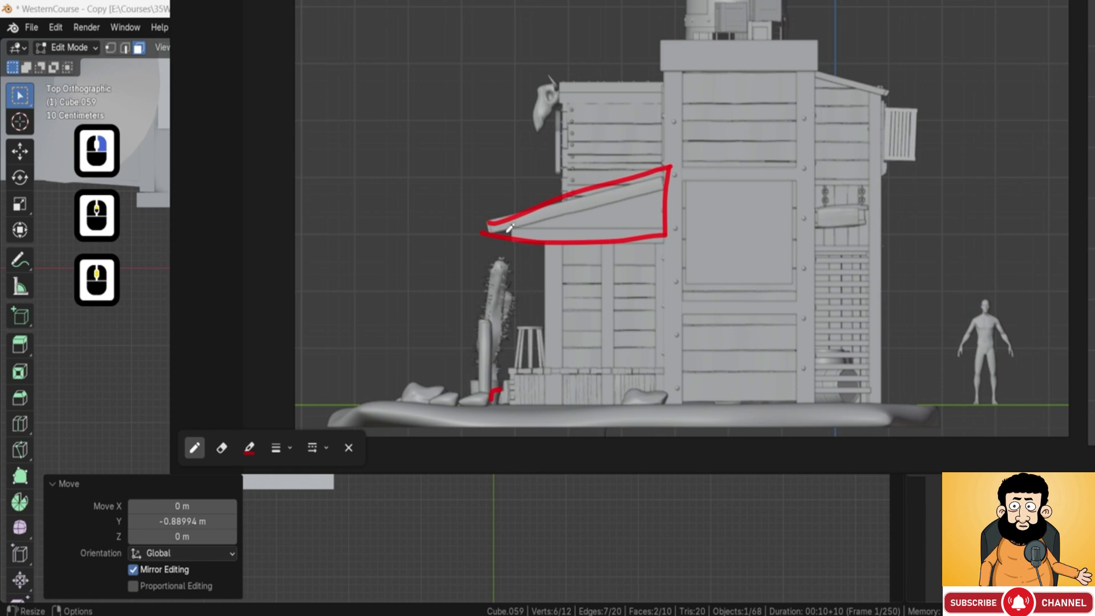
shift+drag(488, 233, 490, 351)
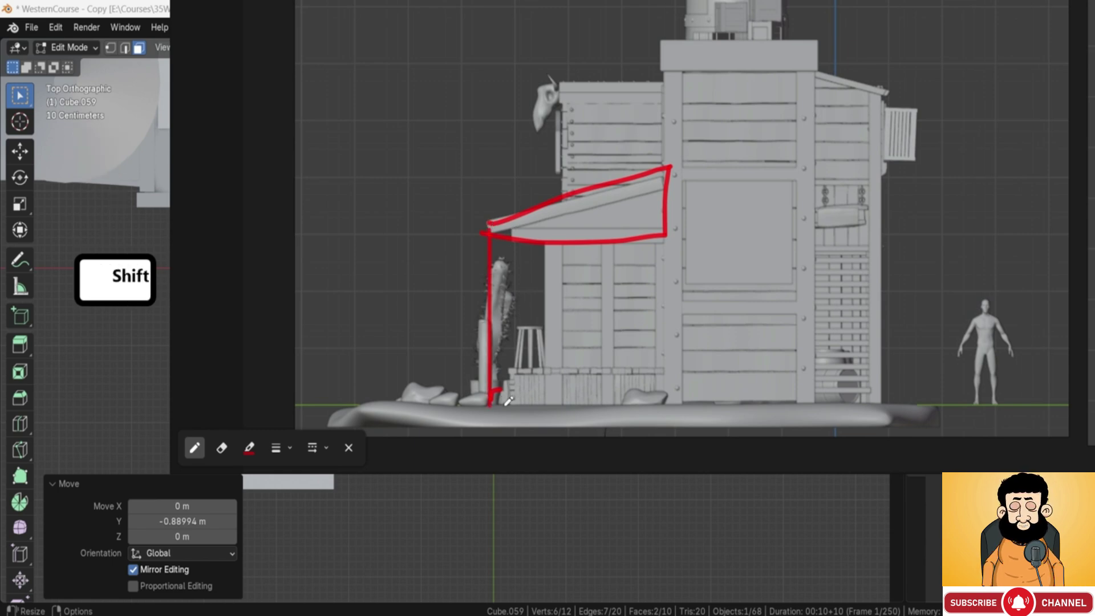
mouse_move(509, 401)
shift+mouse_down()
mouse_move(501, 368)
mouse_move(487, 404)
shift+mouse_up()
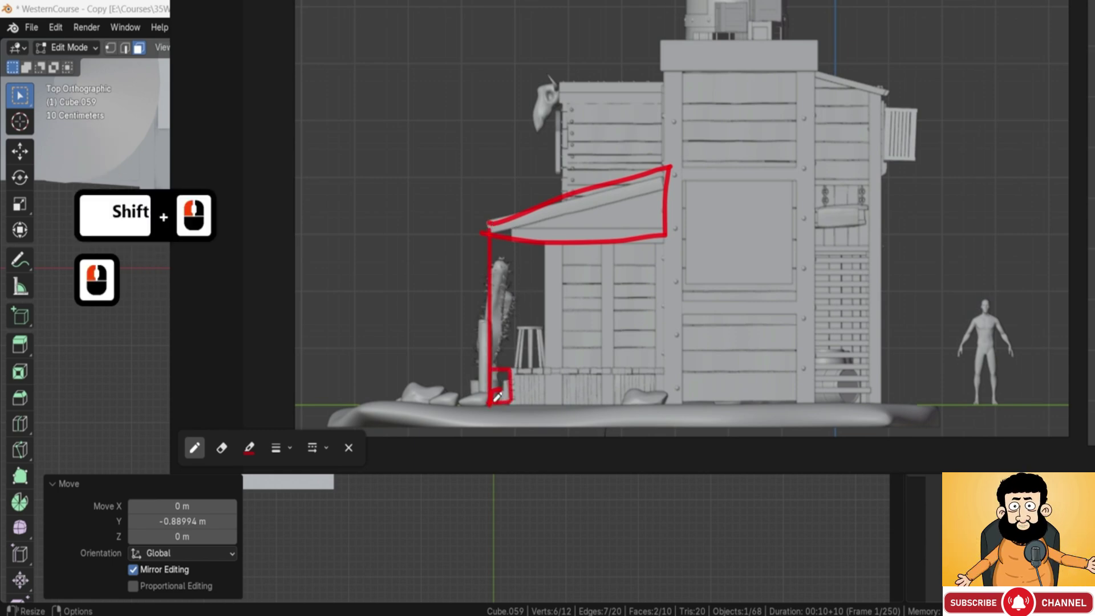
right_drag(472, 350, 1094, 243)
Undo the last front-face move and extend the roof slab's front along Y over the stairs, making the slab about 3.79 m deep.
middle_drag(494, 389, 433, 399)
key(ctrl+z)
key(7)
key(g)
key(y)
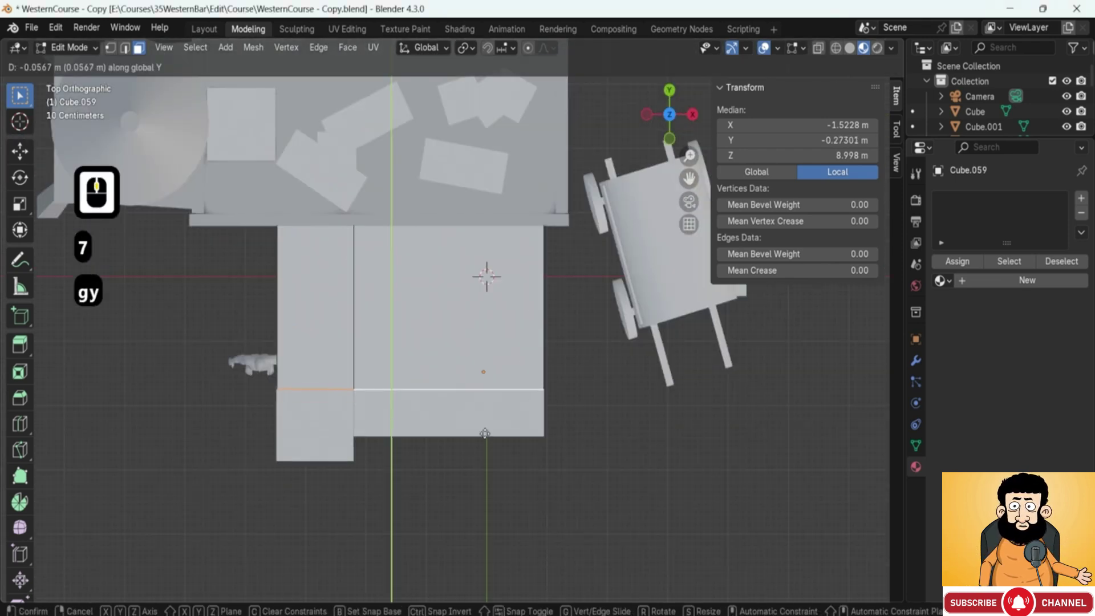
click(493, 475)
scroll(492, 475, up, 2)
shift+middle_drag(493, 475, 367, 253)
key(g)
key(y)
click(492, 375)
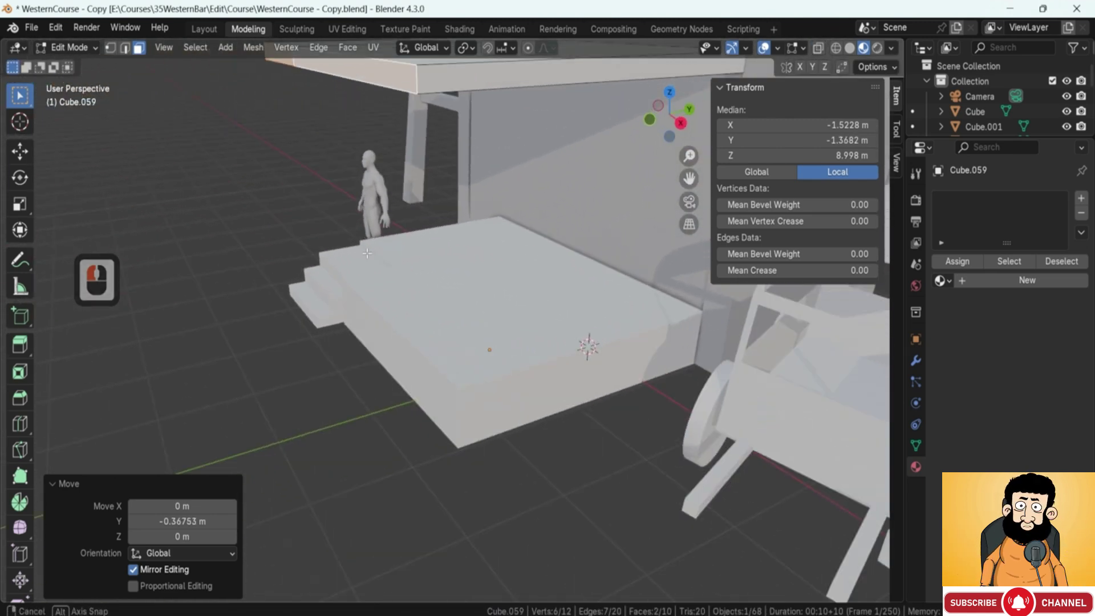
middle_drag(285, 257, 585, 152)
middle_drag(377, 79, 500, 175)
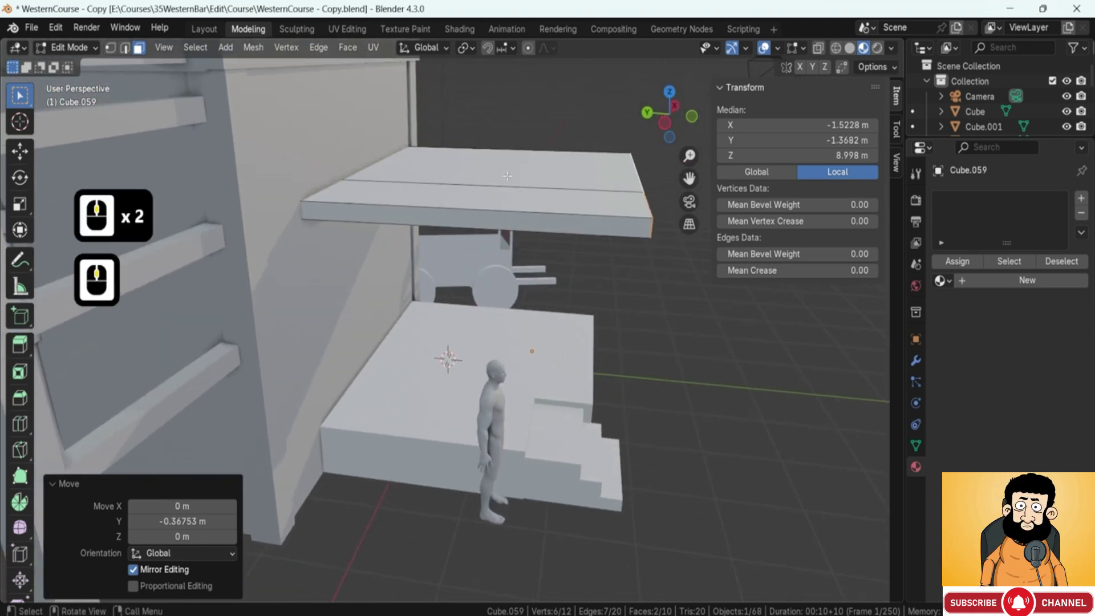
Select the roof slab's two rear top edges, where it meets the building wall.
key(Tab)
click(501, 176)
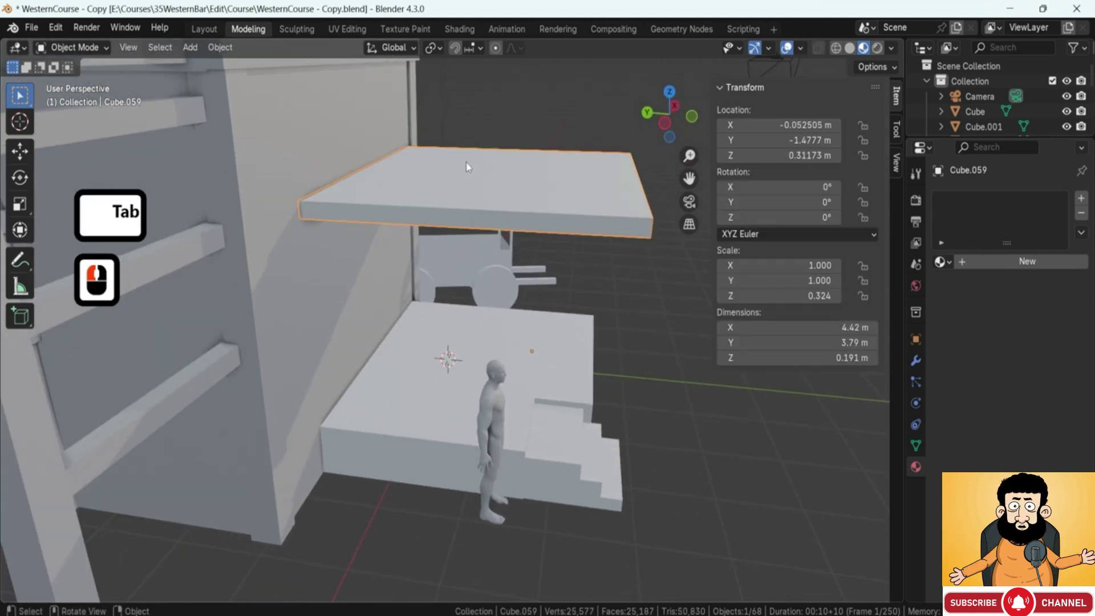
key(Tab)
middle_drag(418, 169, 361, 198)
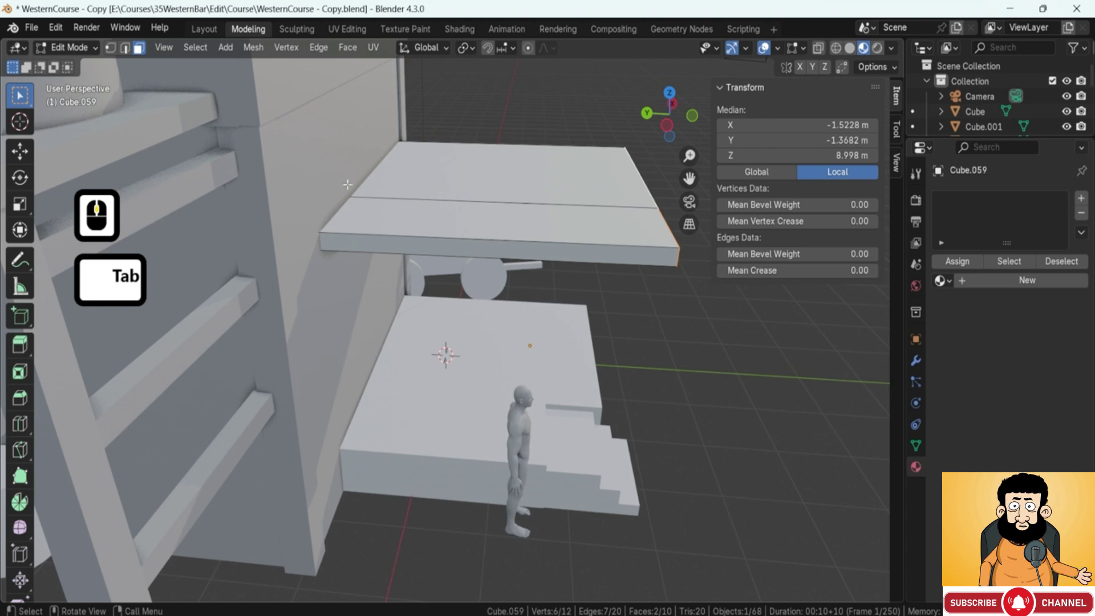
shift+middle_drag(374, 161, 366, 219)
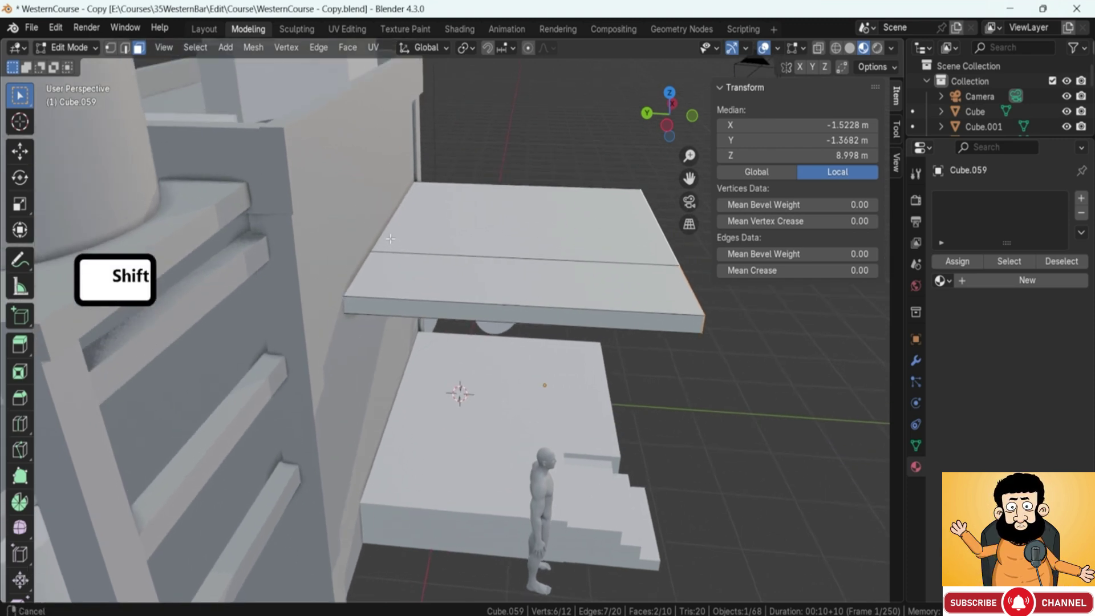
scroll(364, 220, up, 3)
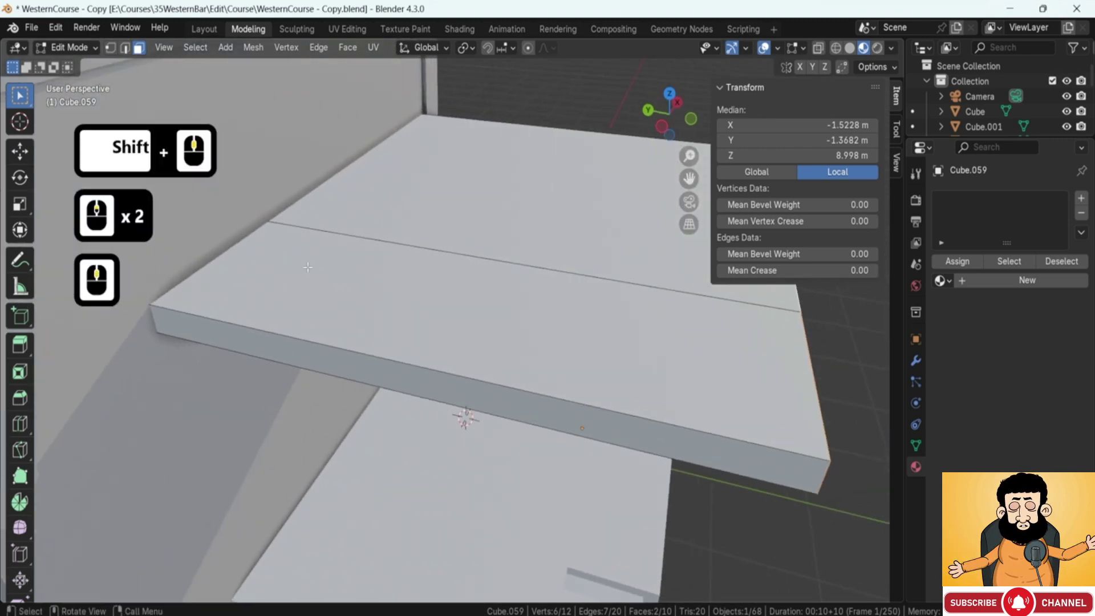
shift+middle_drag(319, 248, 399, 272)
middle_drag(271, 299, 319, 295)
scroll(480, 286, up, 2)
middle_drag(480, 287, 552, 305)
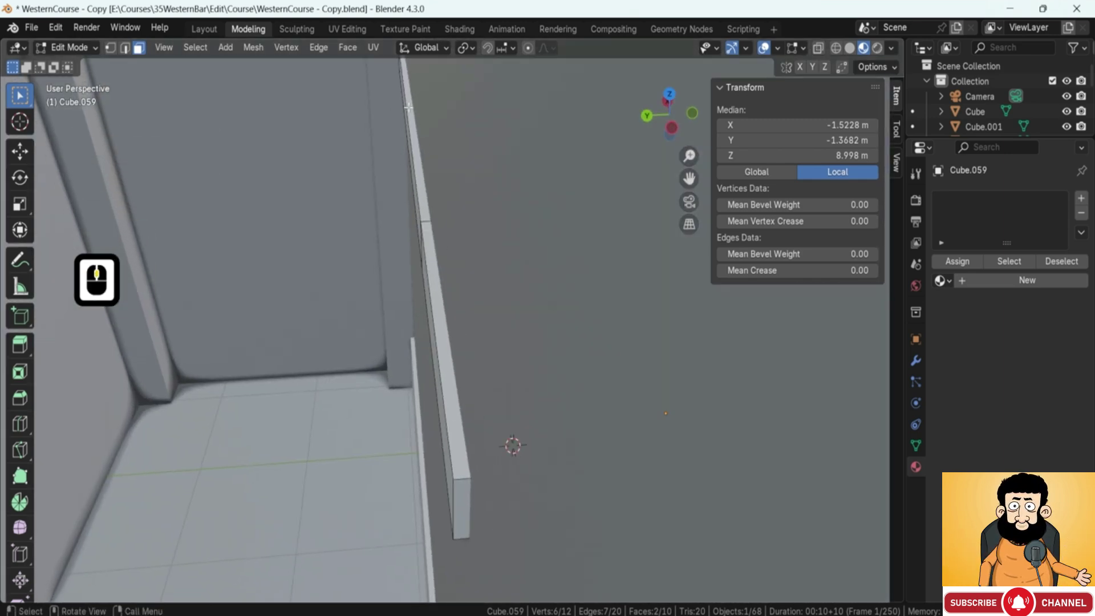
click(415, 185)
shift+click(437, 340)
key(2)
click(436, 341)
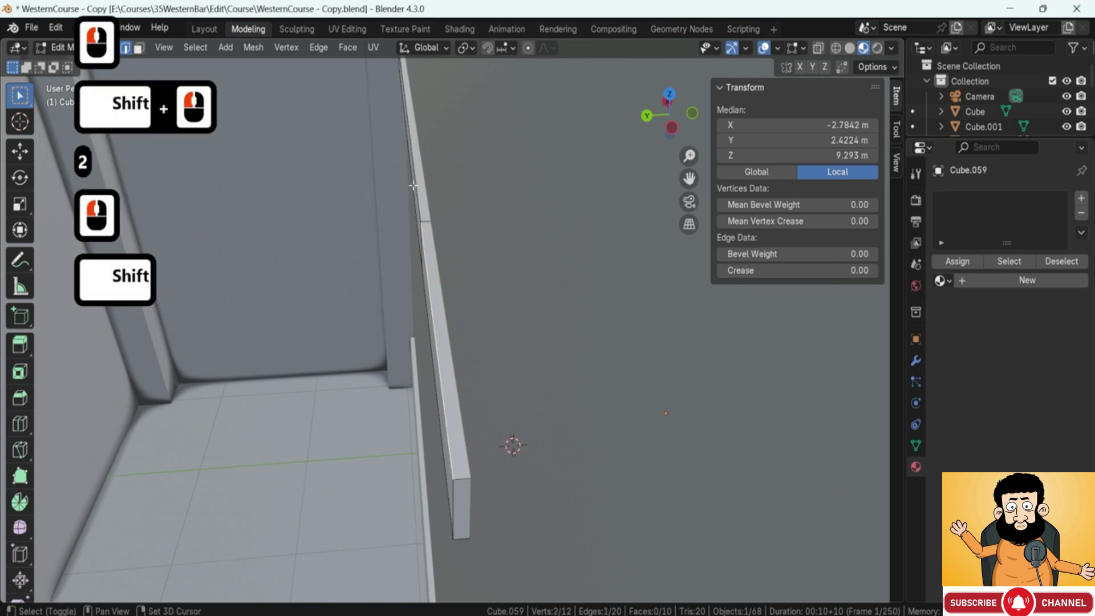
shift+click(413, 184)
middle_drag(495, 283, 462, 287)
scroll(451, 274, down, 3)
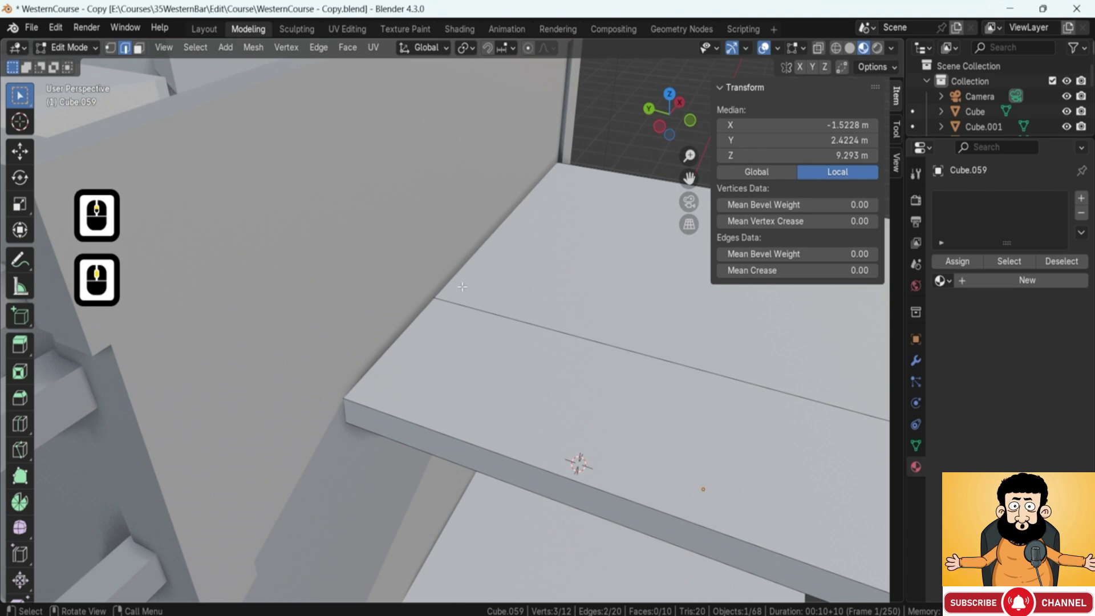
Check the rear edge selection through X-ray and raise the two rear top edges about 0.51 m along Z to slope the roof.
key(alt+z)
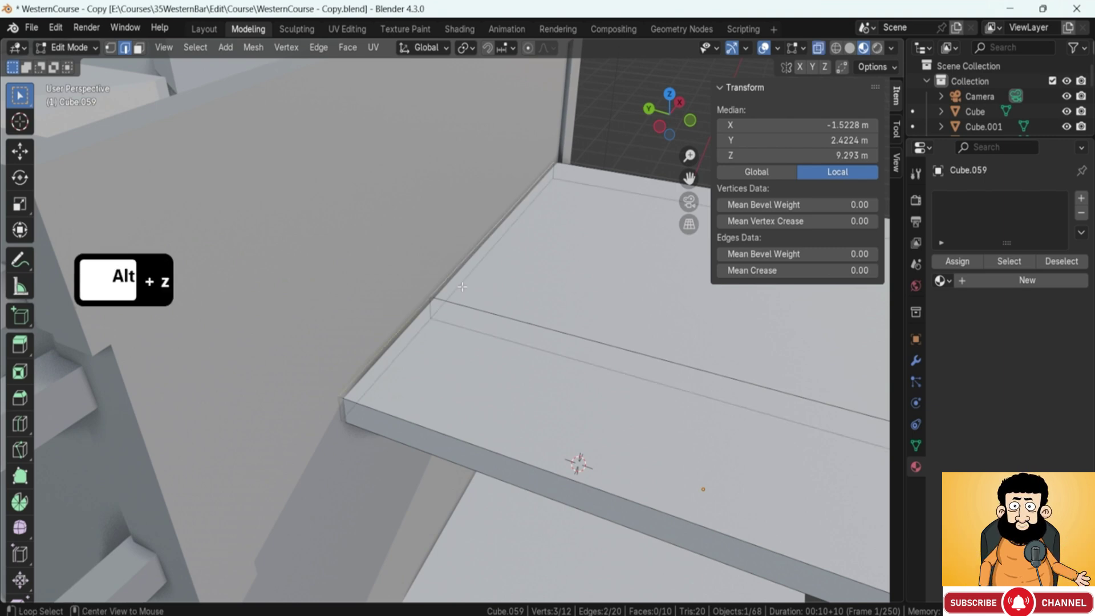
click(507, 212)
shift+click(402, 323)
scroll(401, 323, up, 4)
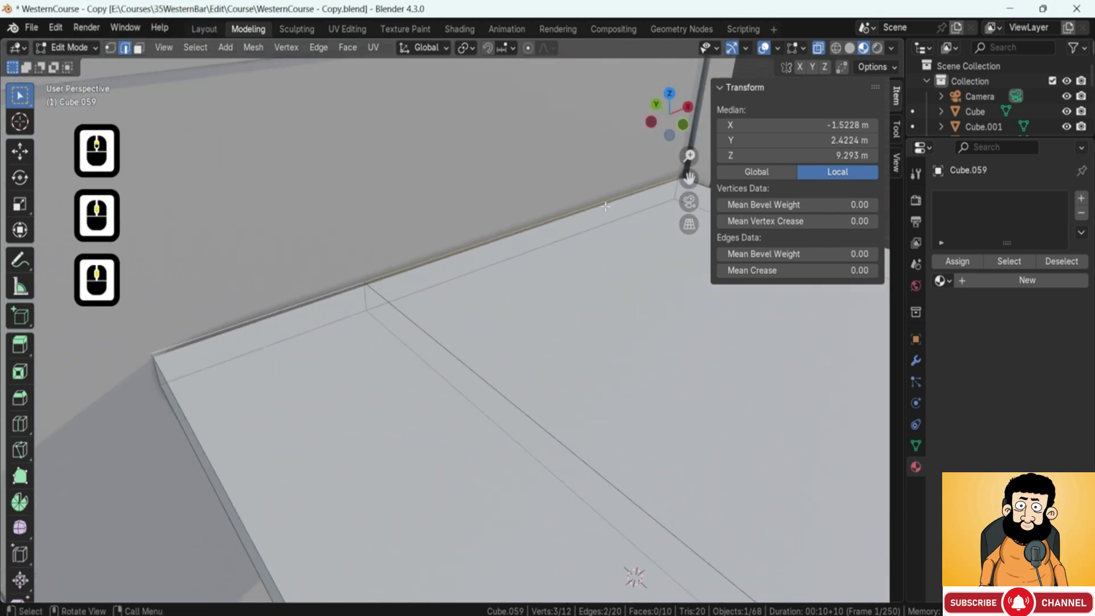
key(alt+z)
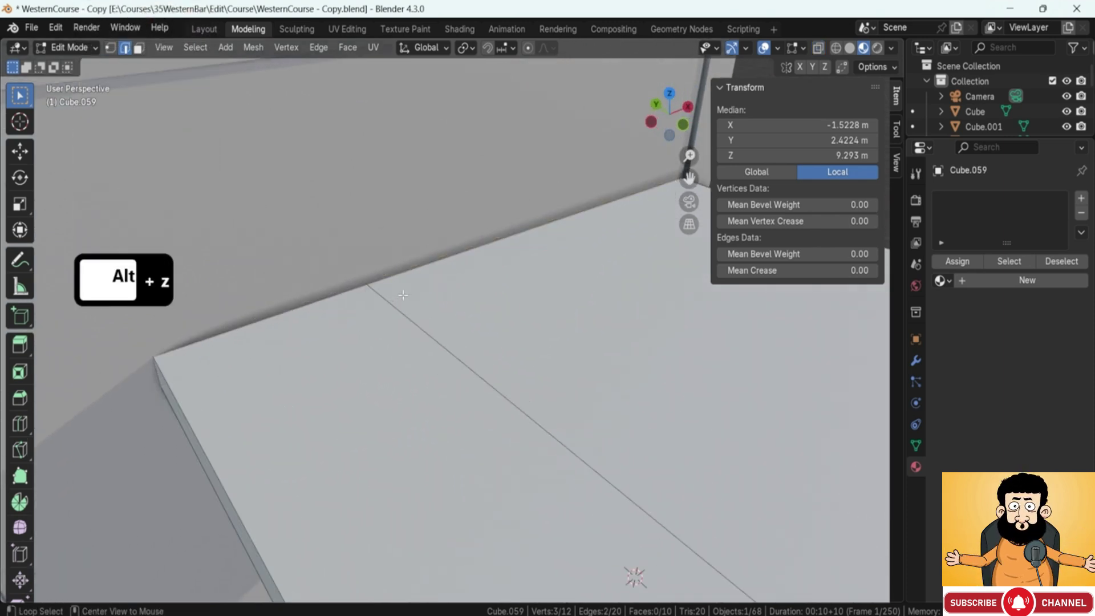
scroll(402, 295, down, 5)
middle_drag(402, 296, 444, 262)
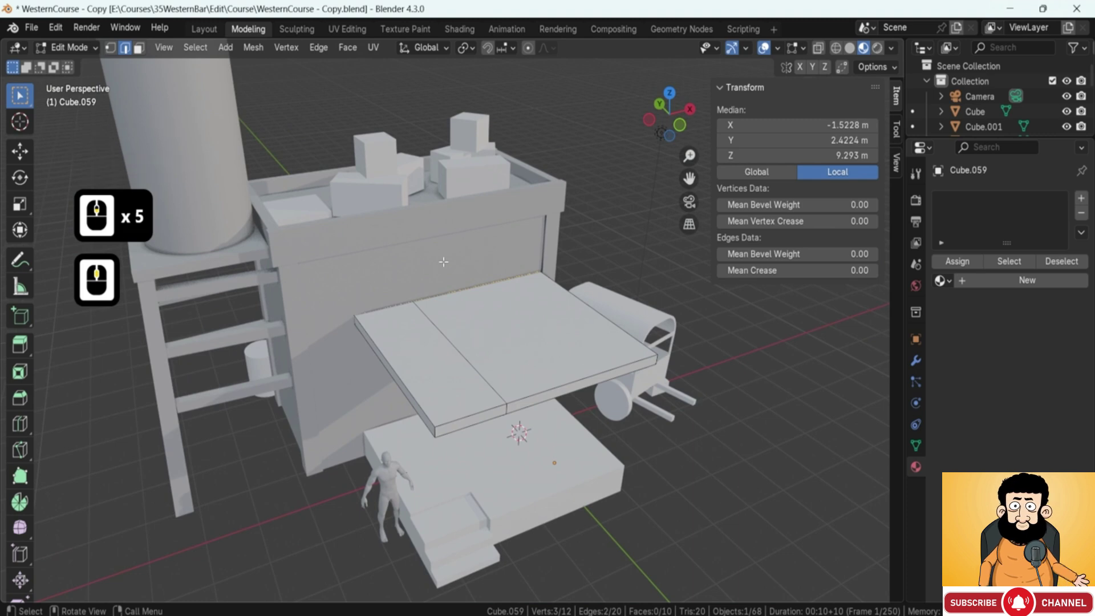
key(g)
key(z)
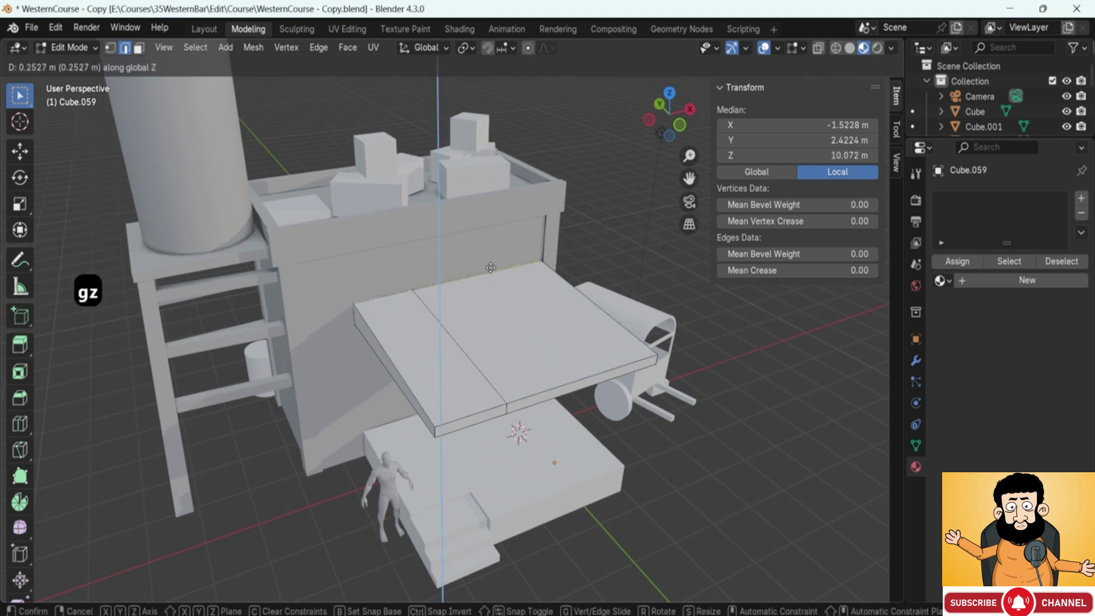
click(491, 253)
mouse_move(491, 253)
middle_down()
mouse_move(551, 234)
mouse_move(487, 263)
middle_up()
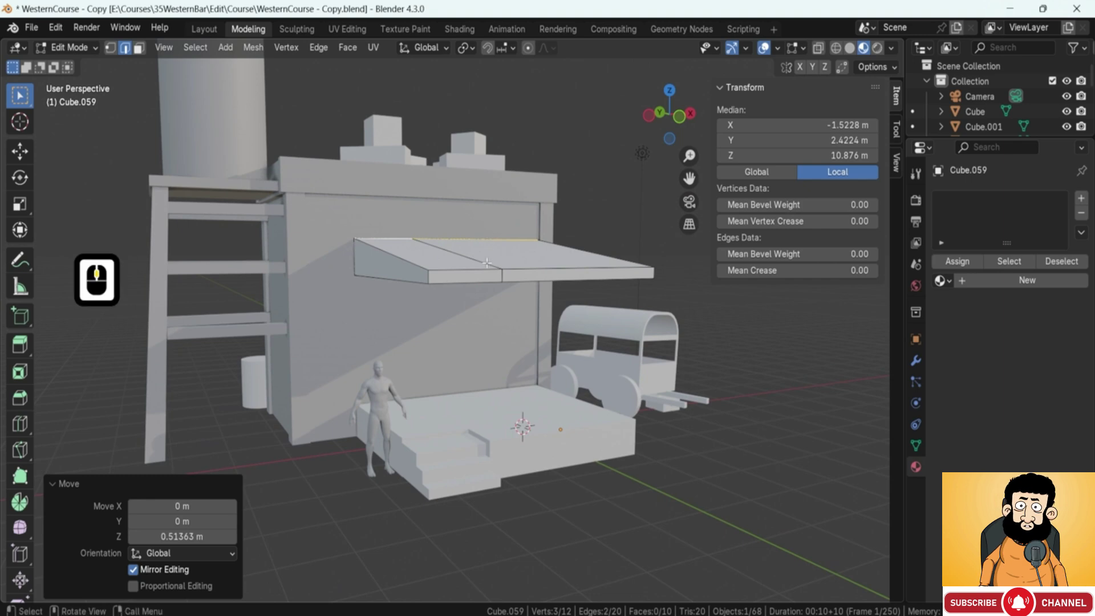
Raise the roof's rear top edges slightly more along Z, making the roof about 0.742 m tall, and return to Object Mode.
key(Tab)
middle_drag(491, 267, 249, 266)
key(Tab)
key(g)
key(z)
click(540, 265)
key(Tab)
middle_drag(410, 267, 483, 295)
scroll(425, 196, up, 3)
middle_drag(424, 197, 540, 191)
Switch to the reference board, mark the upper window area above the porch roof in red on the Front view, and return to Blender.
right_drag(1094, 197, 244, 237)
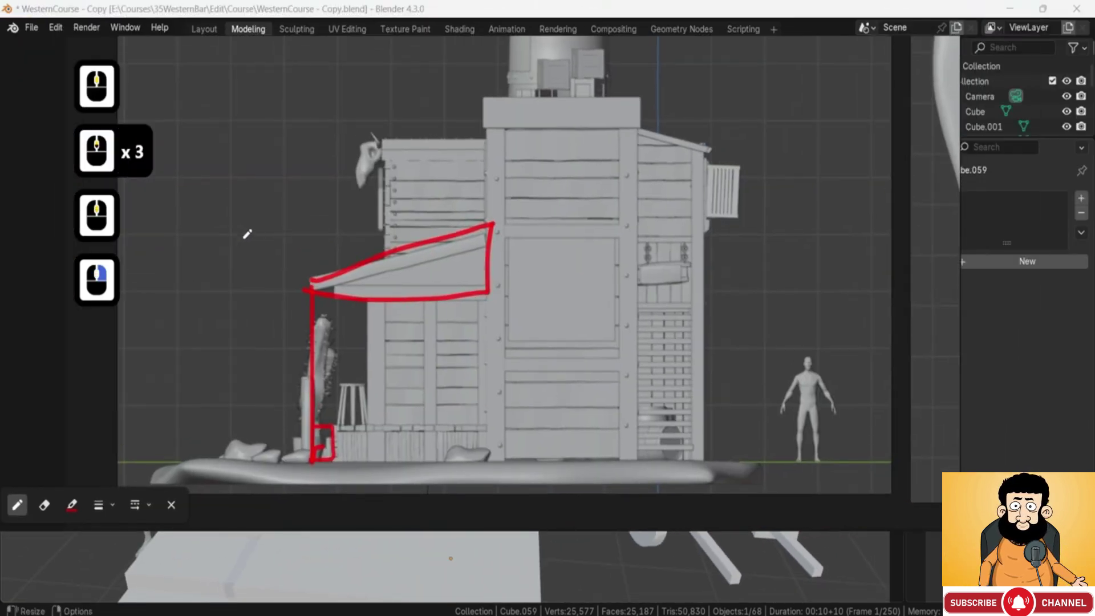
scroll(308, 310, down, 6)
middle_drag(424, 321, 436, 362)
scroll(345, 136, up, 1)
scroll(349, 133, up, 7)
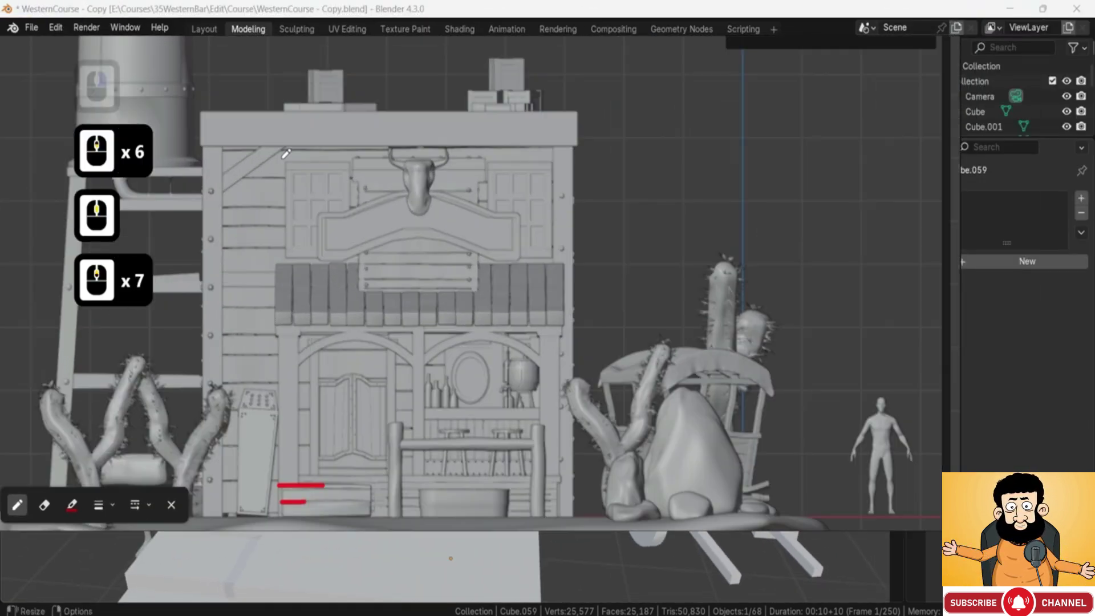
mouse_move(280, 166)
mouse_down()
mouse_move(280, 251)
mouse_move(304, 259)
mouse_move(339, 171)
mouse_up()
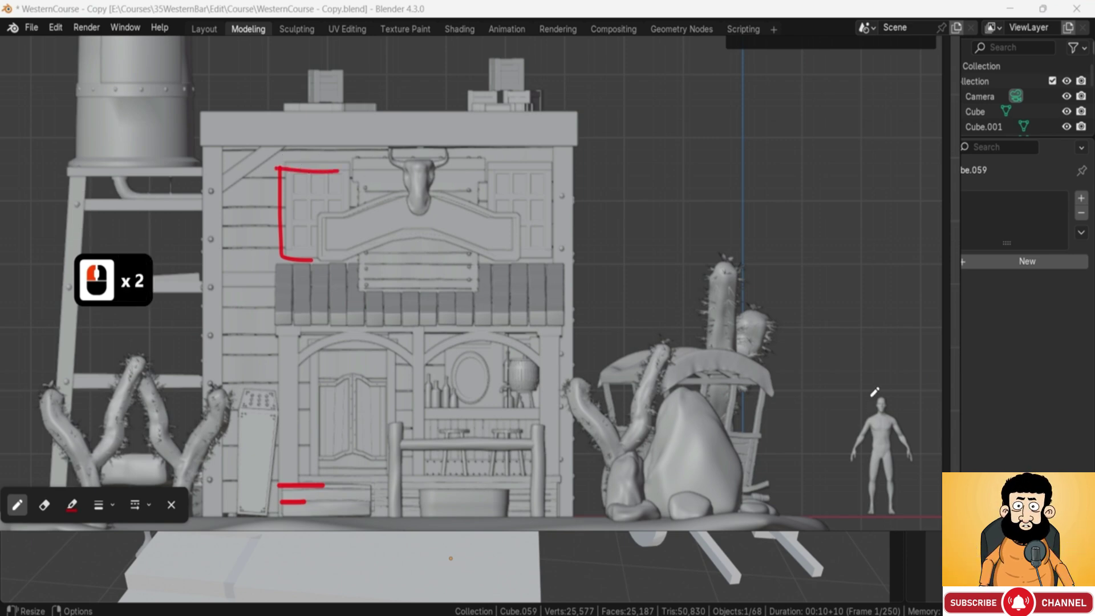
drag(870, 404, 820, 463)
click(873, 476)
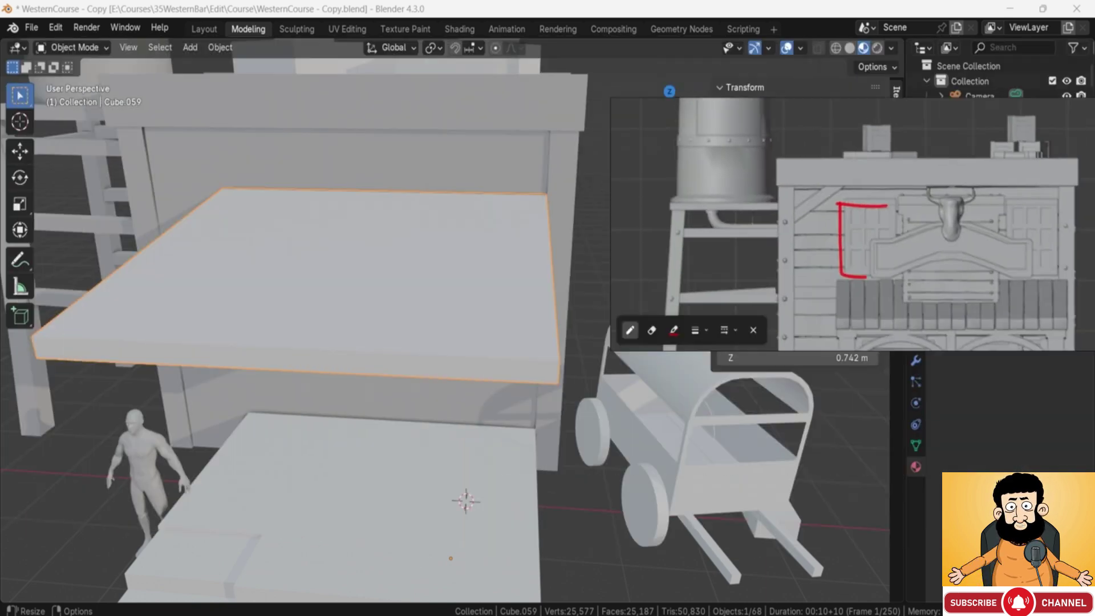
scroll(342, 359, up, 2)
middle_drag(366, 366, 381, 254)
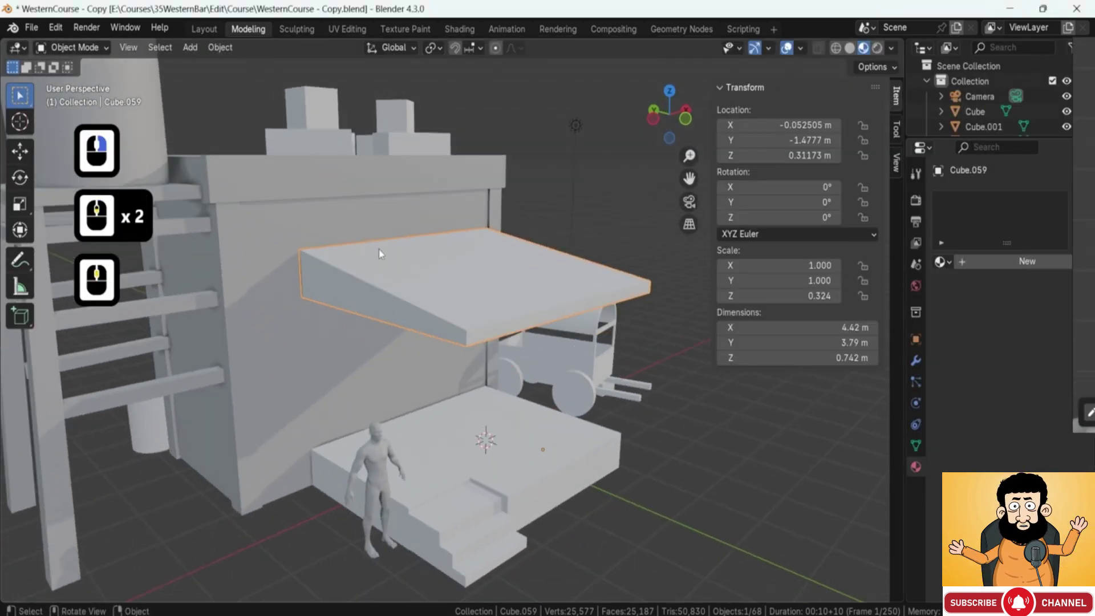
Raise the human figure in Front view to the wall area beside the porch roof to gauge the upper window height.
click(369, 461)
key(KP_1)
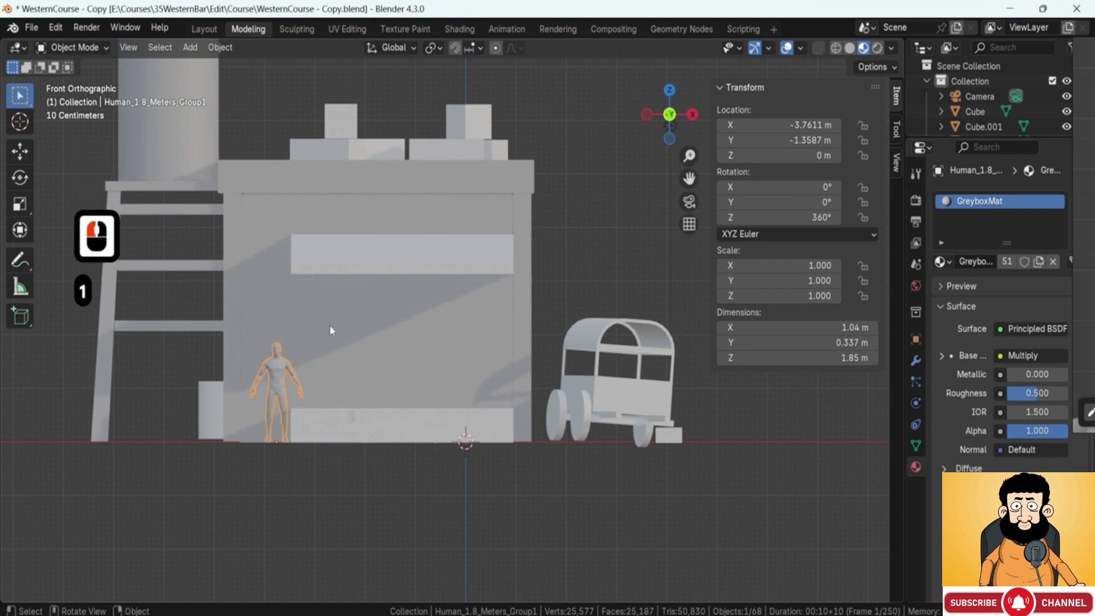
key(g)
click(283, 260)
key(g)
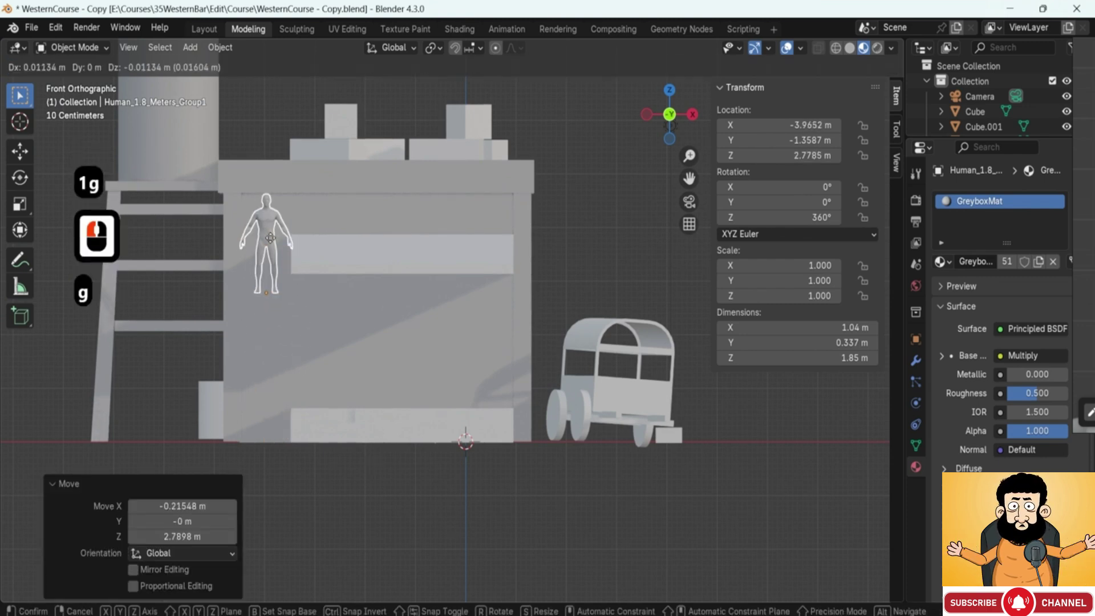
click(273, 252)
Lower the porch roof slab along Z to leave more wall height for the windows above it.
click(316, 256)
key(g)
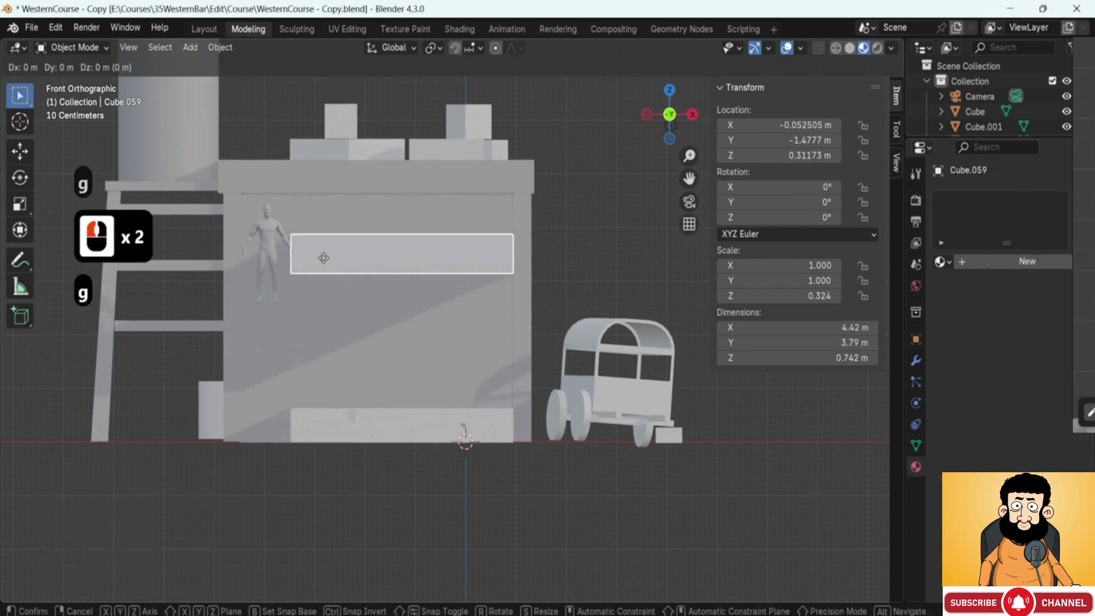
key(z)
click(317, 297)
Lower the human figure about 2.28 m along Z, and nudge it slightly further down beside the porch.
middle_drag(316, 296, 384, 271)
click(384, 271)
key(g)
key(z)
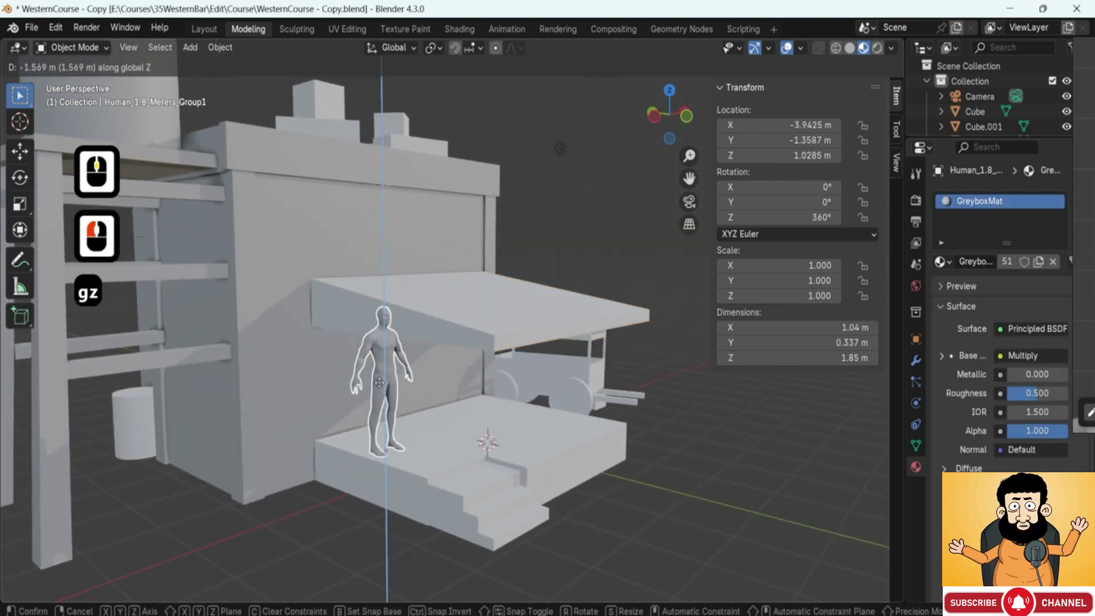
click(294, 370)
scroll(440, 368, down, 2)
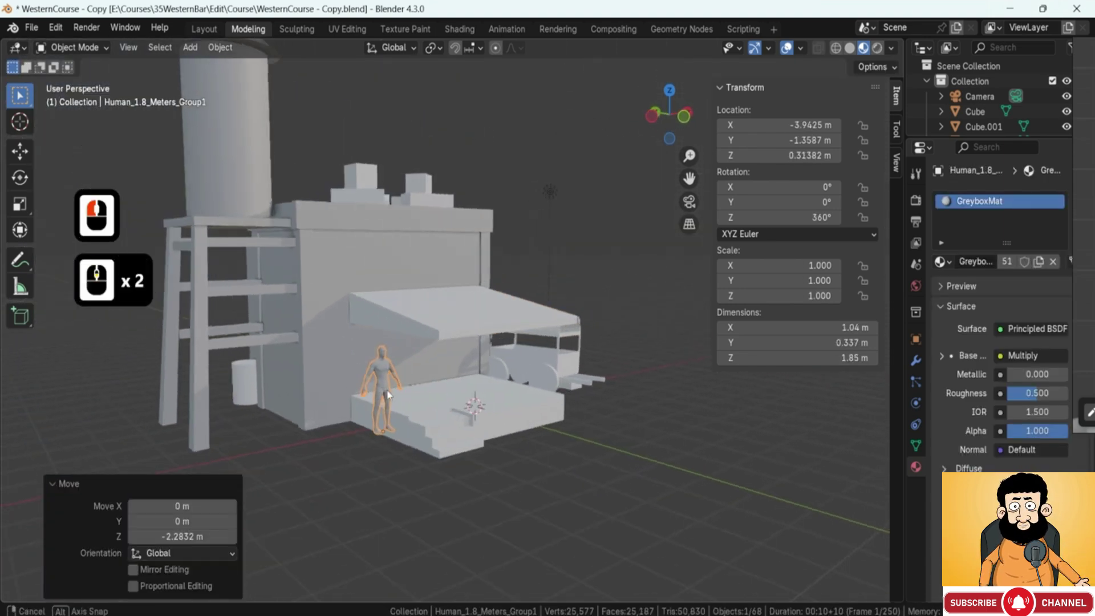
middle_drag(402, 350, 331, 381)
click(315, 402)
key(g)
key(z)
click(313, 419)
Switch to the reference board and examine the porch in the Side view close up.
shift+middle_drag(313, 420, 598, 445)
scroll(335, 360, up, 3)
click(562, 455)
right_drag(1094, 311, 589, 341)
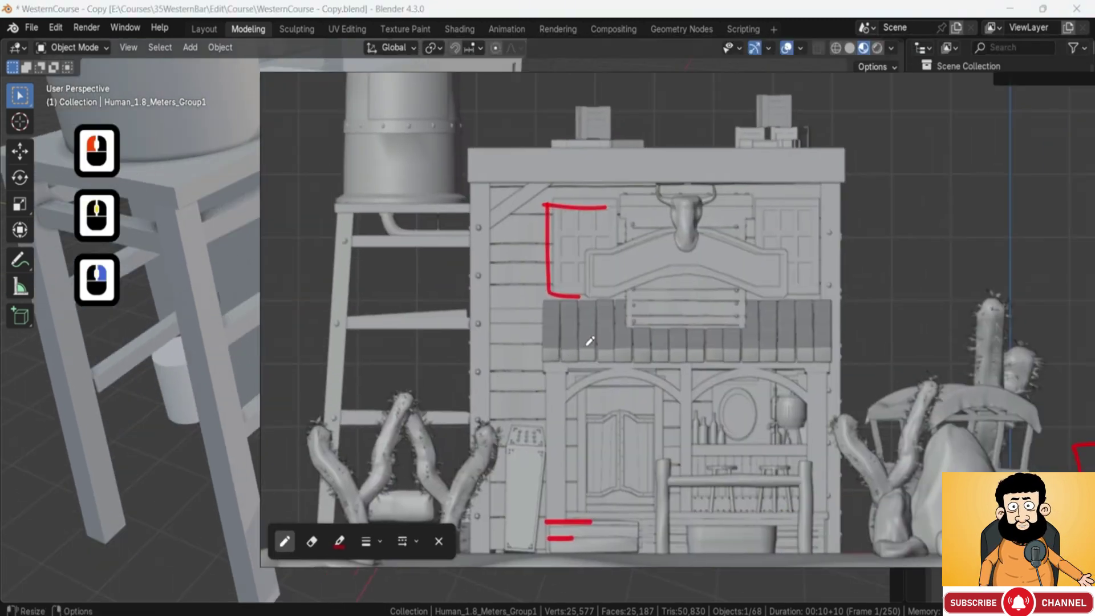
scroll(570, 333, down, 4)
middle_drag(650, 451, 601, 343)
scroll(604, 339, down, 3)
scroll(514, 305, up, 4)
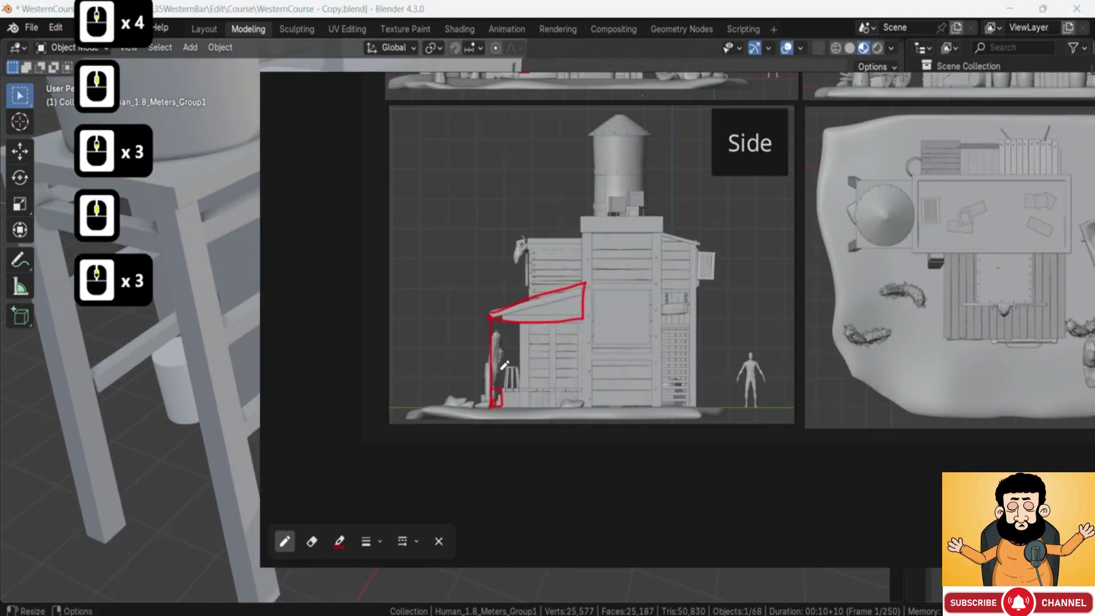
scroll(513, 300, up, 5)
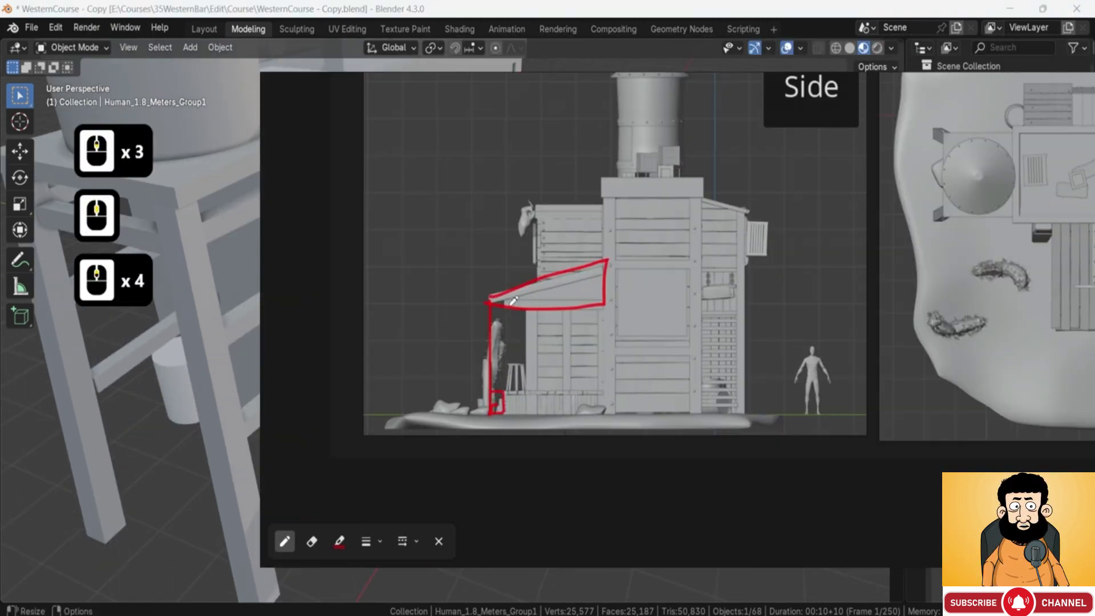
Erase the old red marks over the porch roof, post and step in the Side reference view.
click(495, 254)
key(ctrl+z)
key(ctrl+z)
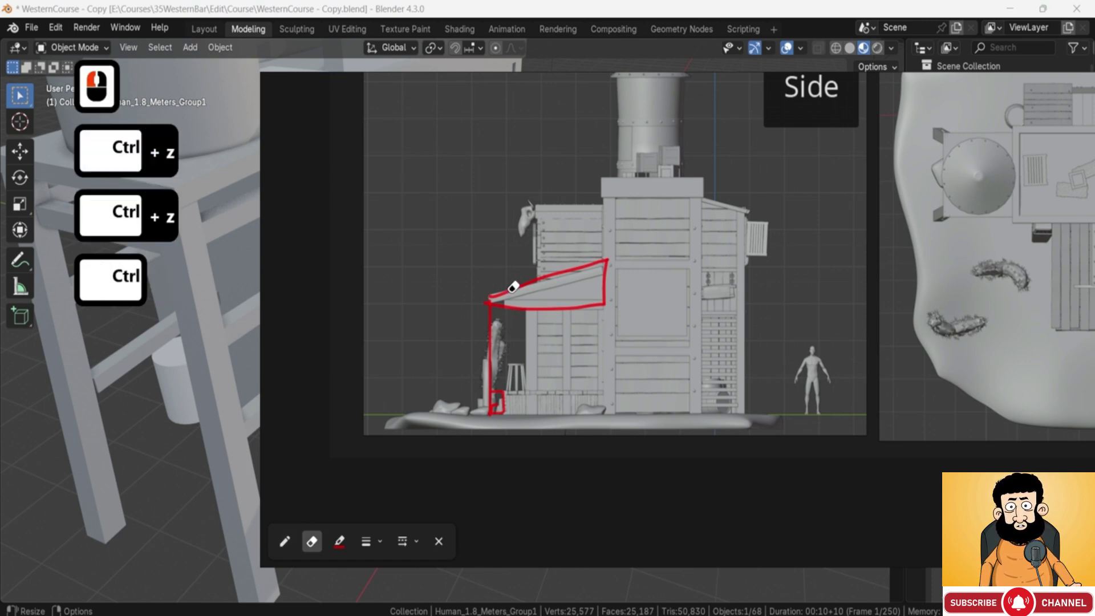
ctrl+drag(500, 297, 493, 411)
ctrl+drag(606, 261, 604, 302)
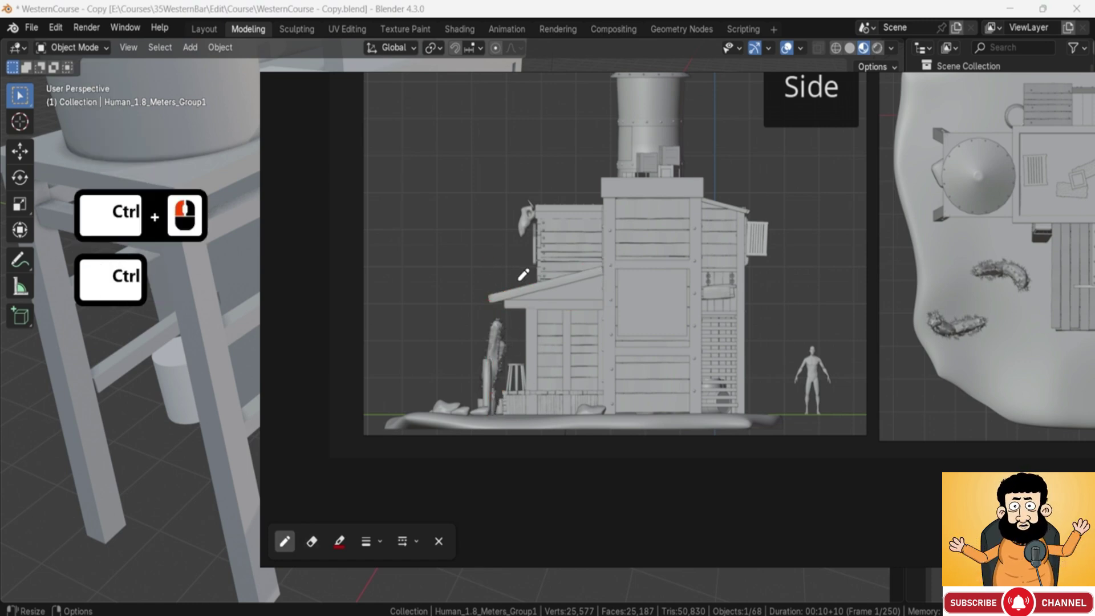
Outline the whole porch block in red on the Side reference view and mark the main building's base width beside it.
drag(488, 266, 495, 398)
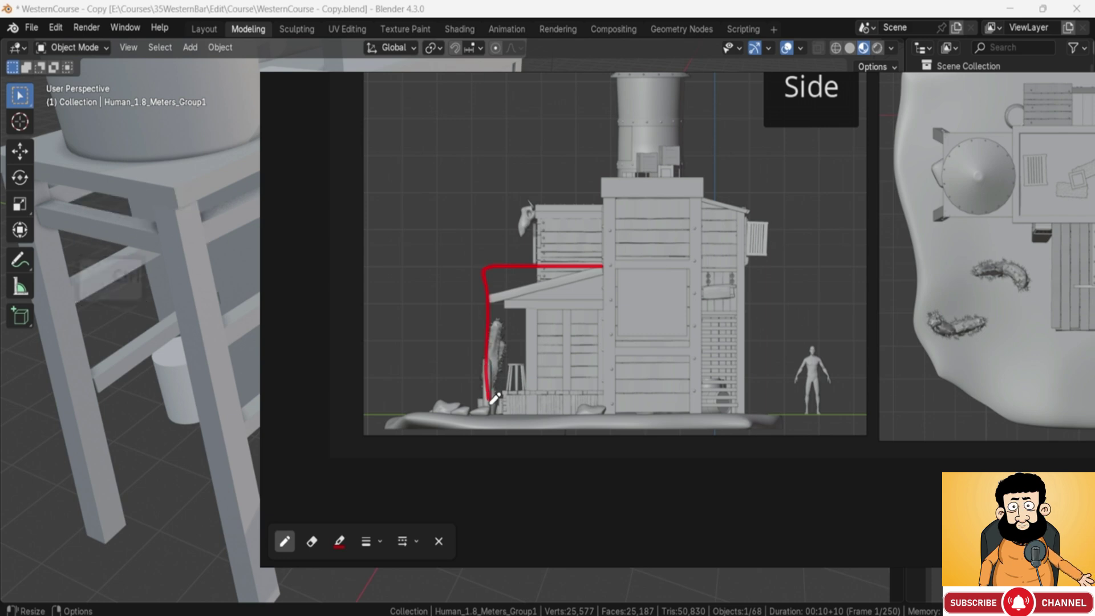
drag(604, 252, 605, 265)
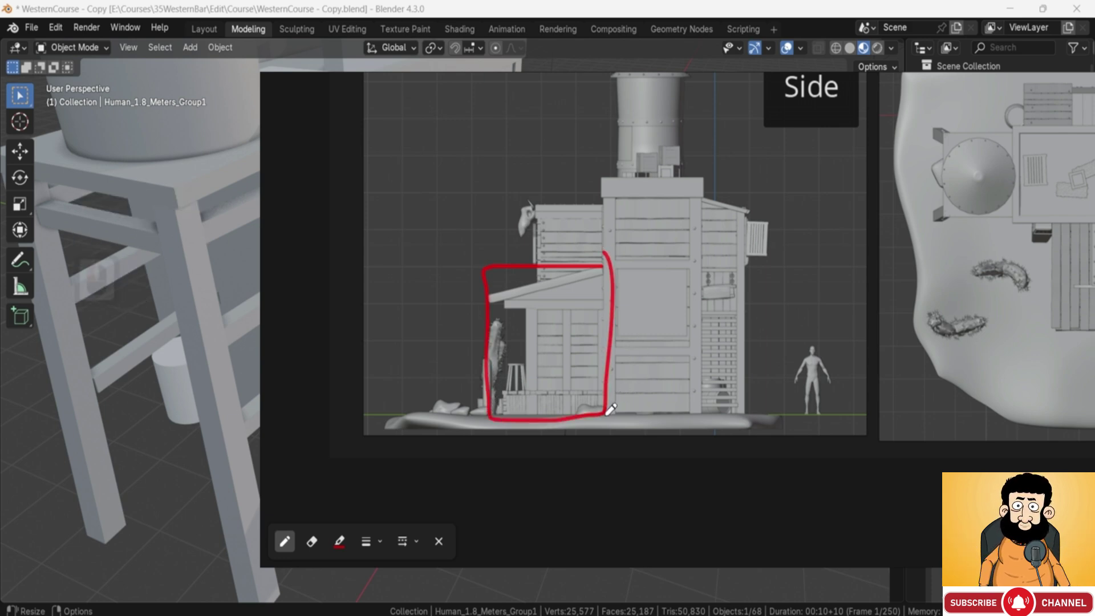
drag(699, 424, 703, 404)
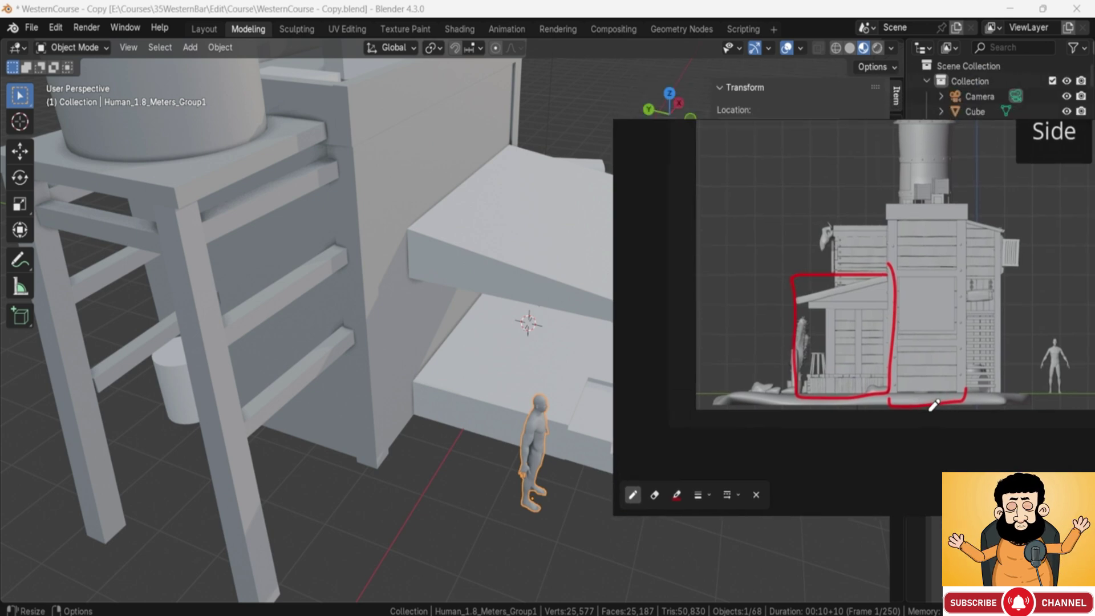
Return to Blender, view the saloon from the right side, and hide the wagon covering the porch.
middle_drag(513, 343, 445, 341)
scroll(445, 341, down, 2)
scroll(317, 345, up, 1)
key(KP_3)
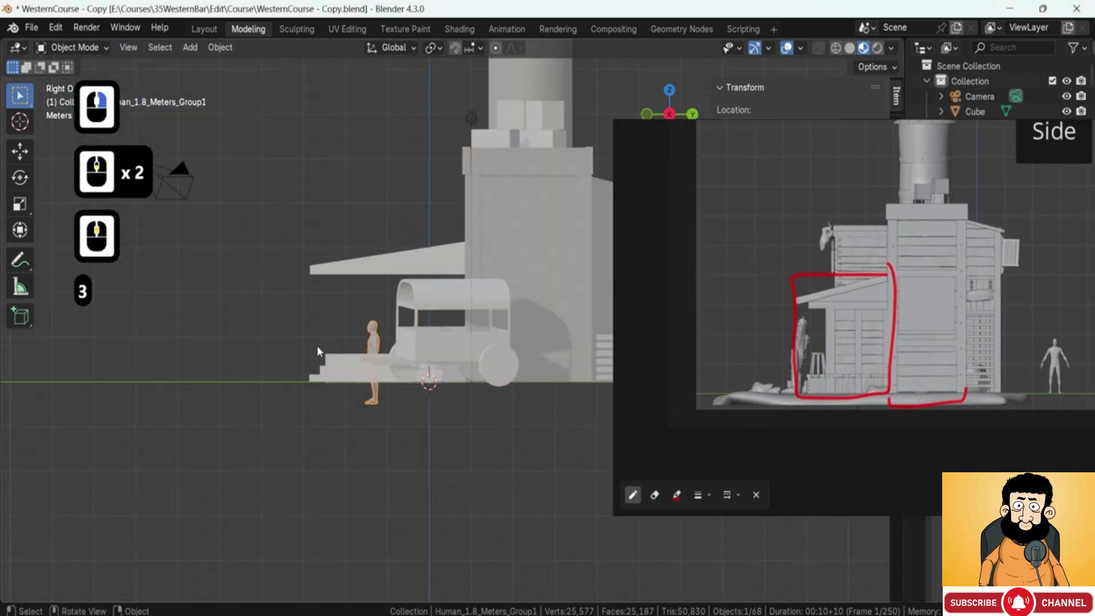
click(428, 307)
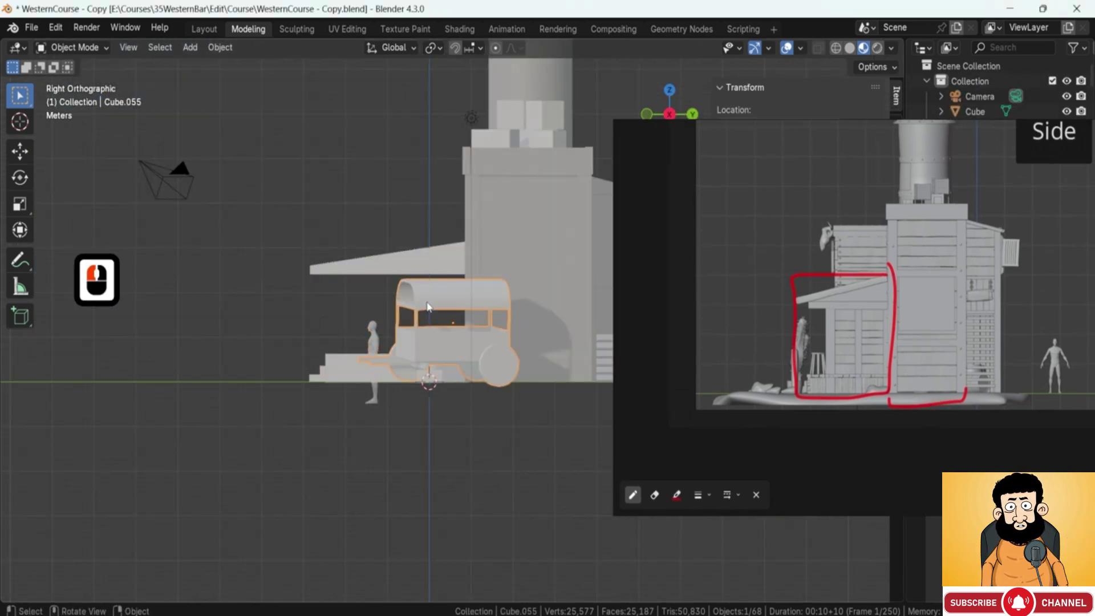
key(h)
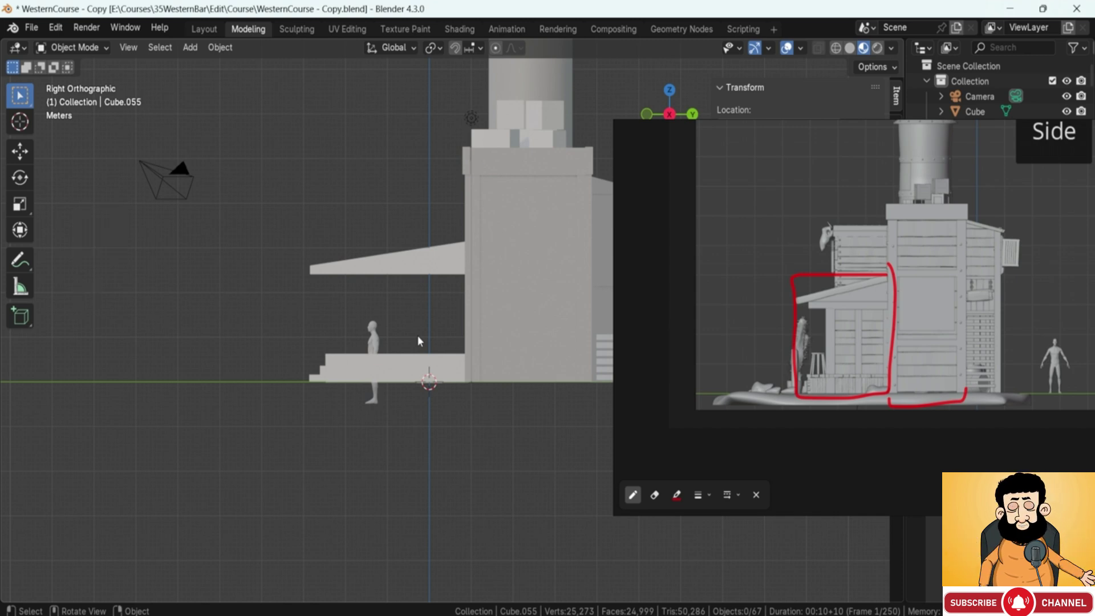
scroll(419, 331, up, 3)
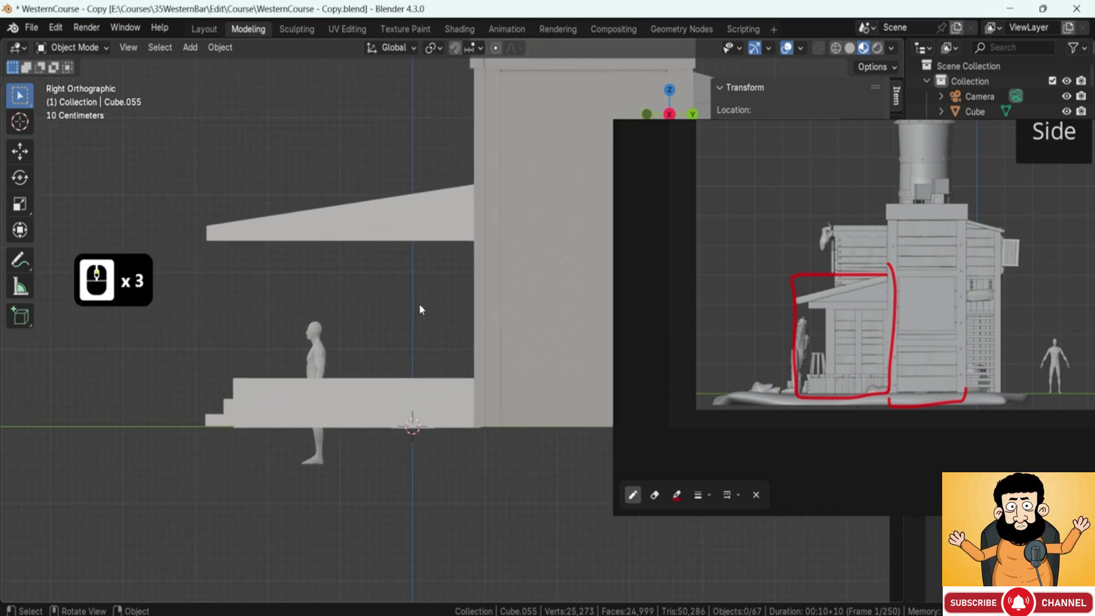
middle_drag(419, 304, 427, 269)
key(3)
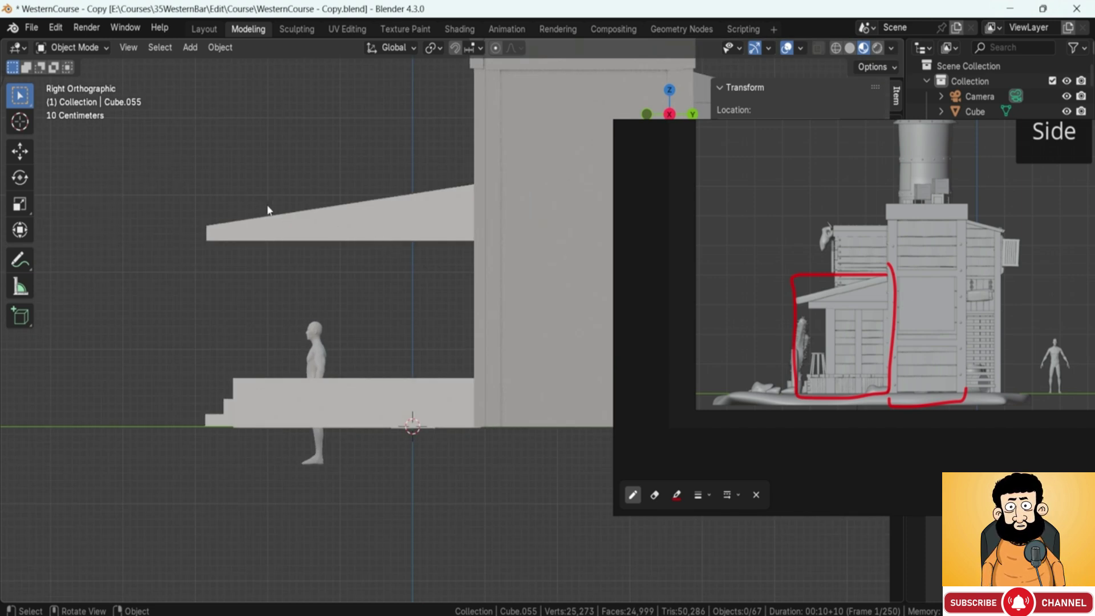
Move the human figure onto the ground in front of the porch steps, about -2.35 m in Y and 0.52 m in Z.
scroll(378, 240, down, 3)
shift+middle_drag(394, 393, 334, 379)
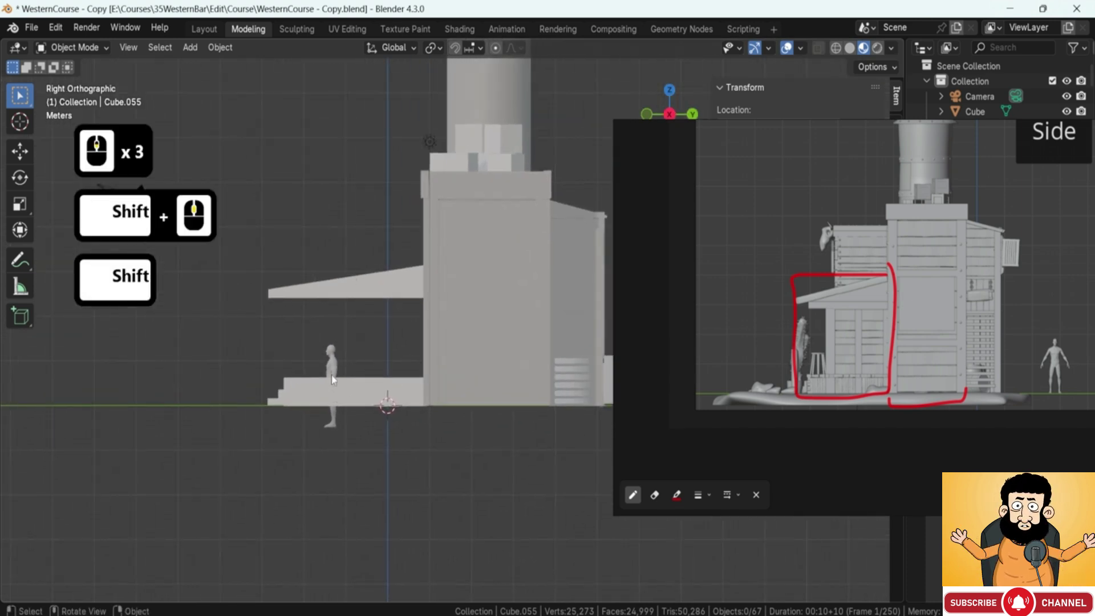
click(333, 379)
key(g)
click(234, 357)
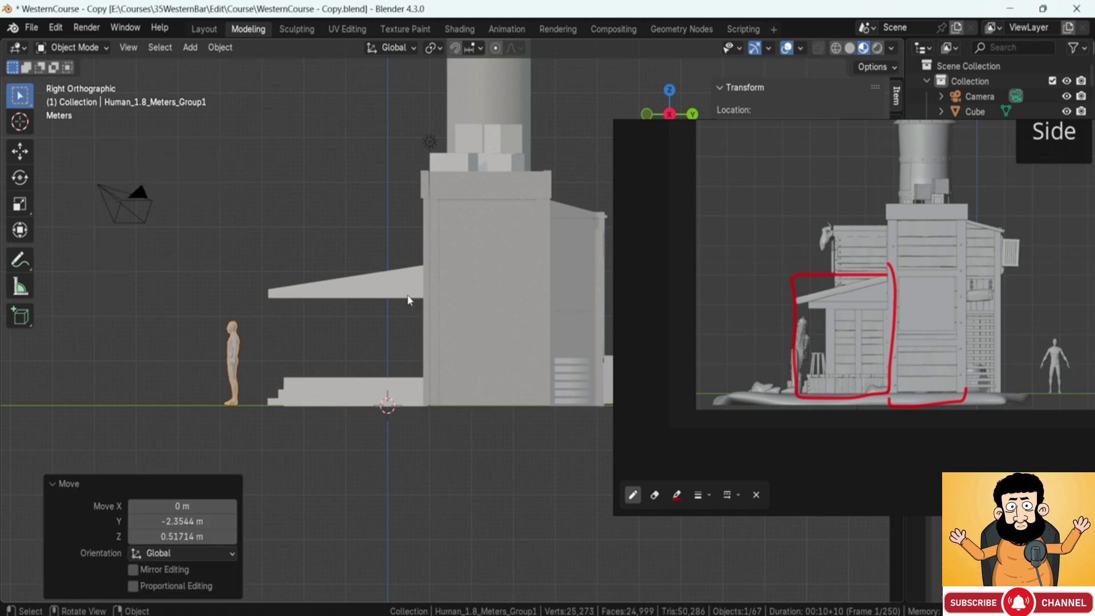
Select the porch roof, platform and steps together without the human figure, and return to the right side view.
drag(284, 259, 343, 385)
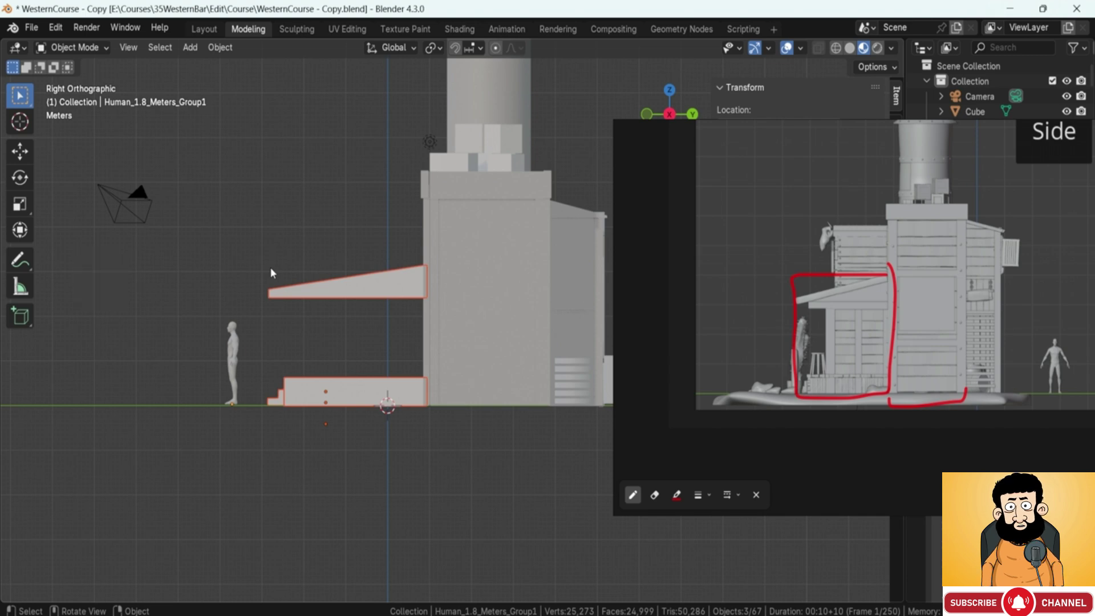
key(Tab)
key(Tab)
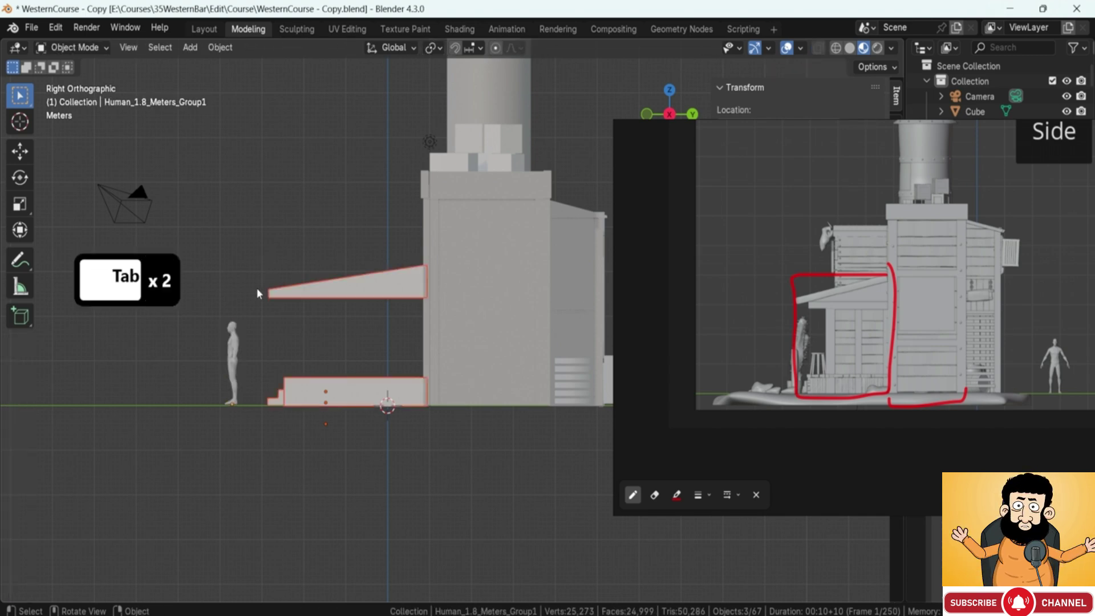
click(234, 355)
click(315, 293)
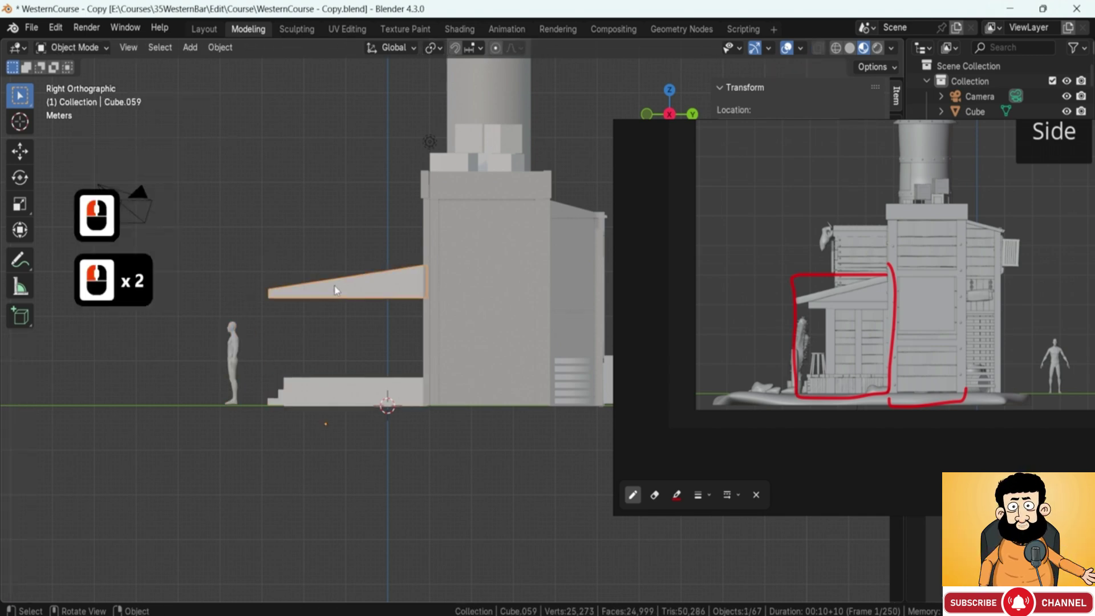
shift+click(319, 392)
shift+click(328, 292)
middle_drag(325, 313, 303, 402)
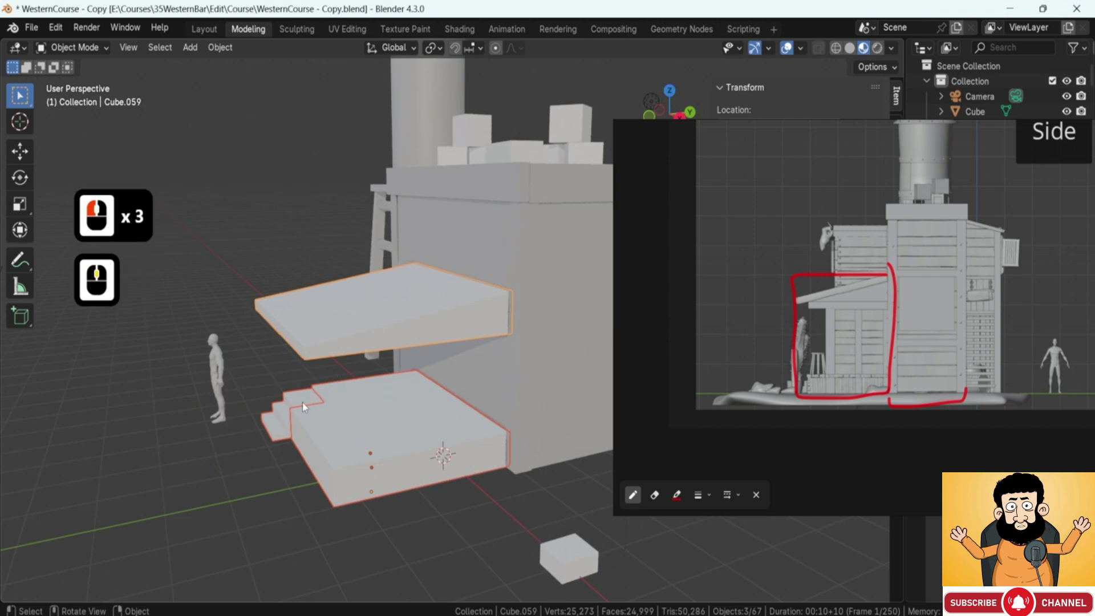
key(KP_3)
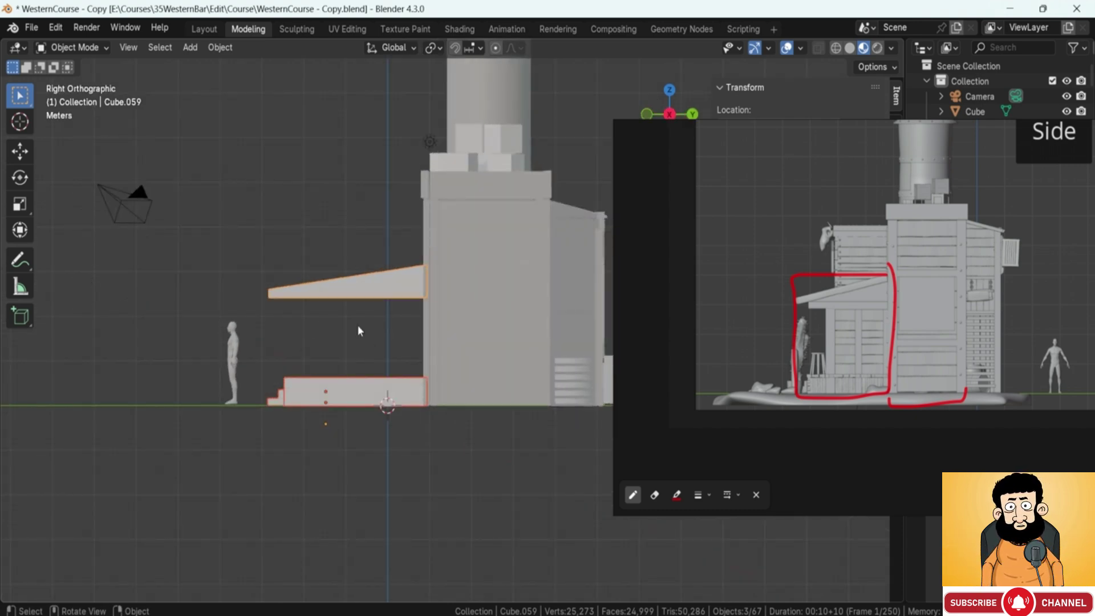
Enter Edit Mode on the porch objects and box-select their front portion with X-ray on.
key(Tab)
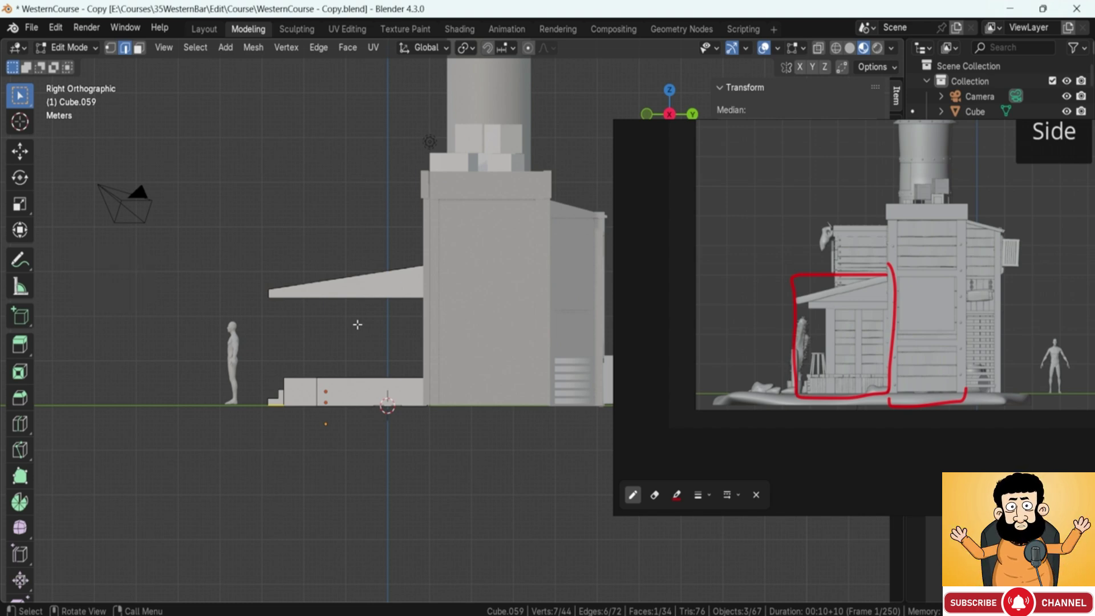
key(alt+z)
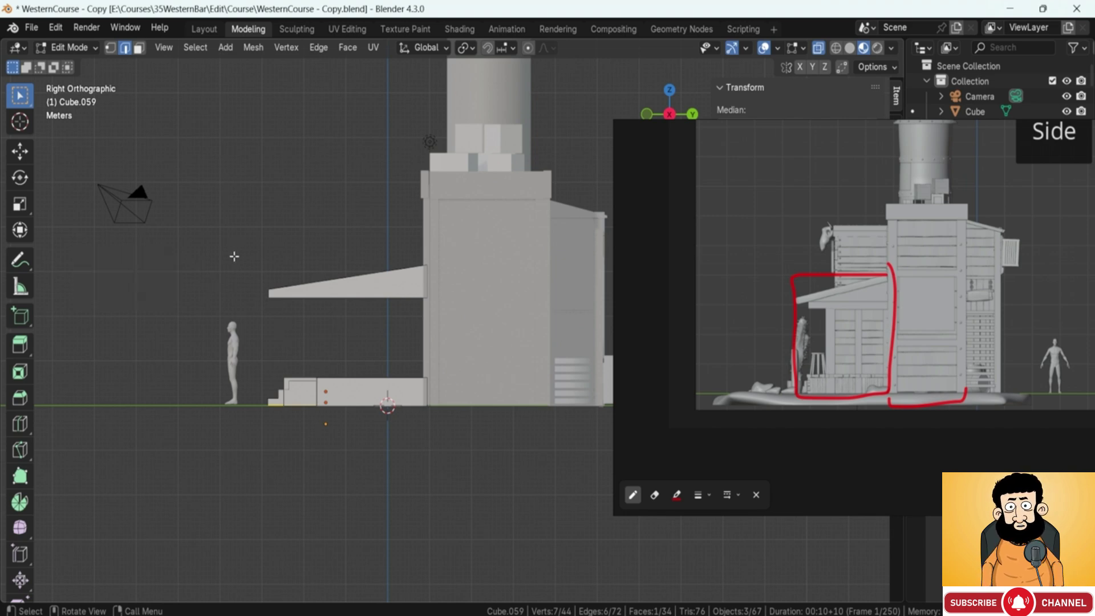
middle_drag(234, 256, 209, 343)
drag(194, 263, 346, 462)
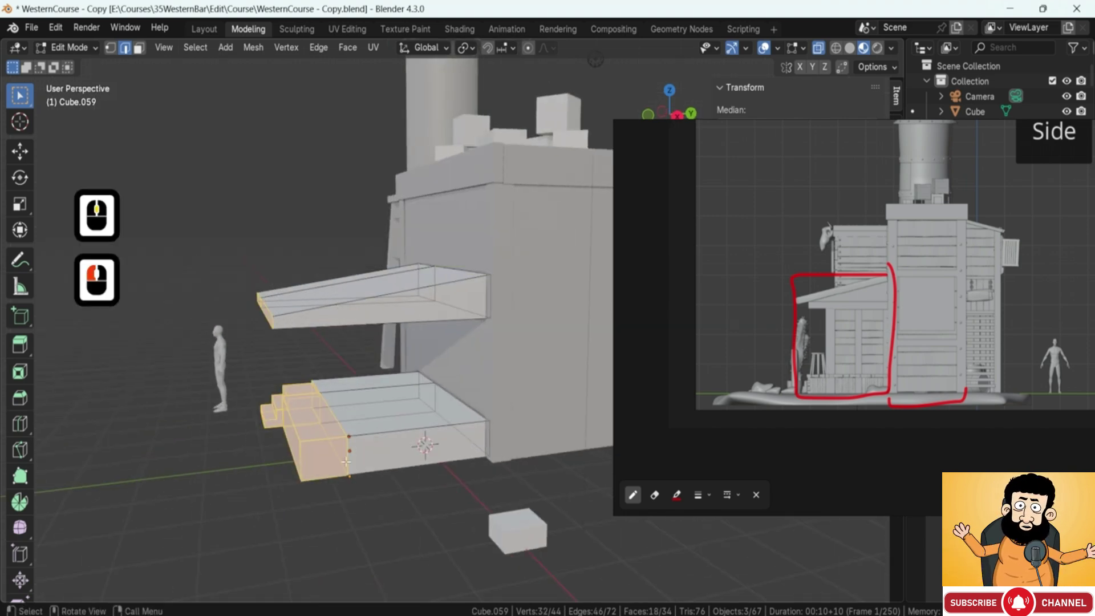
middle_drag(347, 462, 279, 367)
Try box-selecting the front portion with X-ray off, inspect the selection, and restore X-ray.
key(alt+z)
drag(227, 251, 374, 540)
middle_drag(375, 541, 261, 446)
scroll(431, 469, up, 2)
key(alt+z)
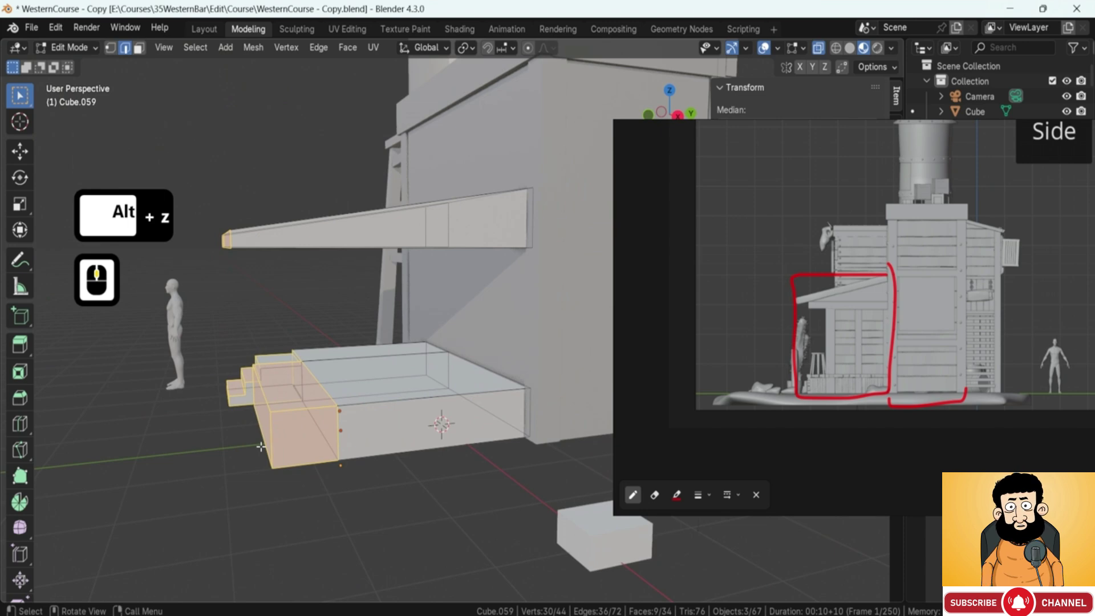
Select all front vertices of the roof, platform and steps in vertex mode from the right side view.
key(KP_3)
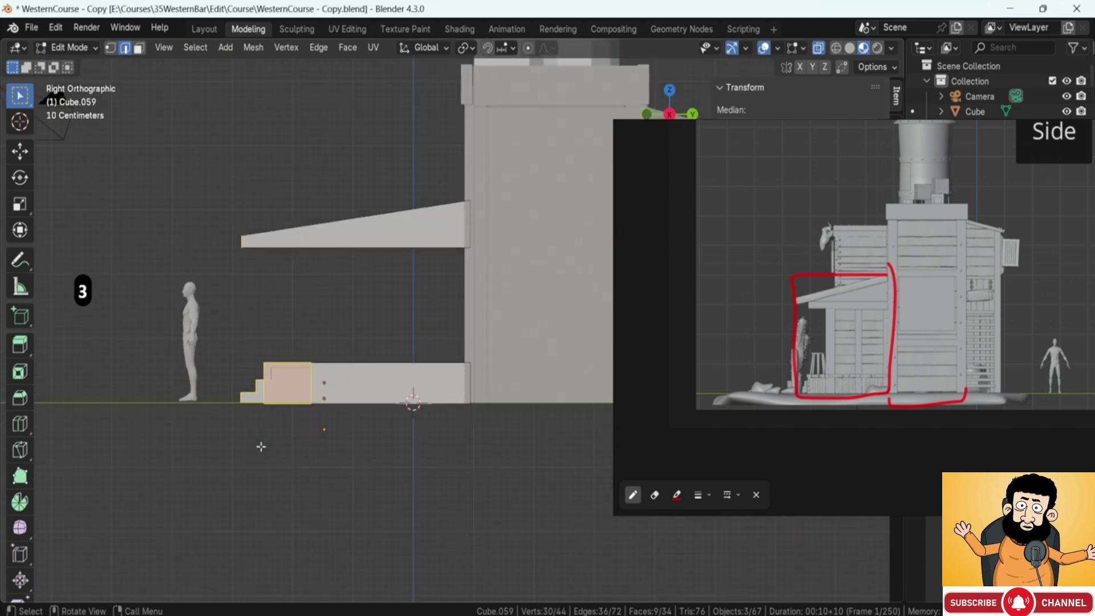
key(1)
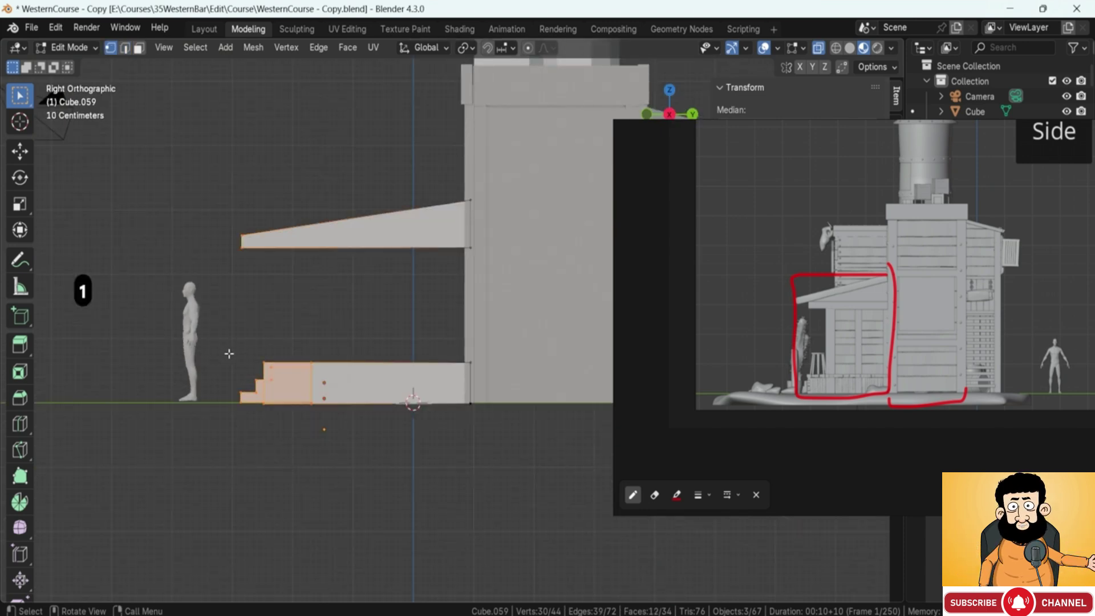
shift+drag(221, 201, 324, 427)
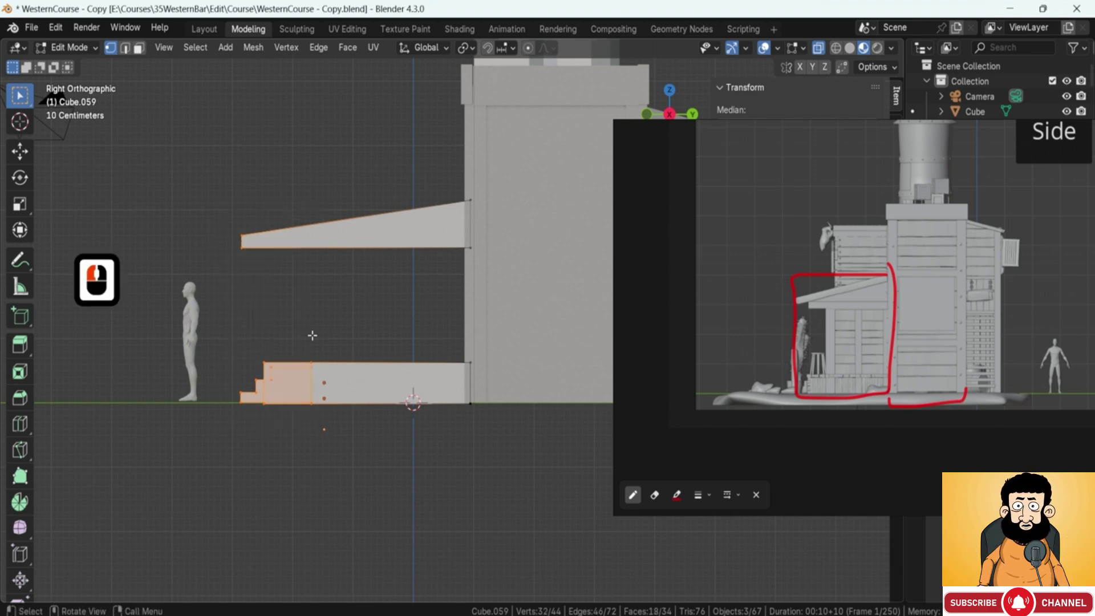
Move the selected front vertices about 0.576 m along Y toward the building to shorten the porch depth.
key(g)
key(y)
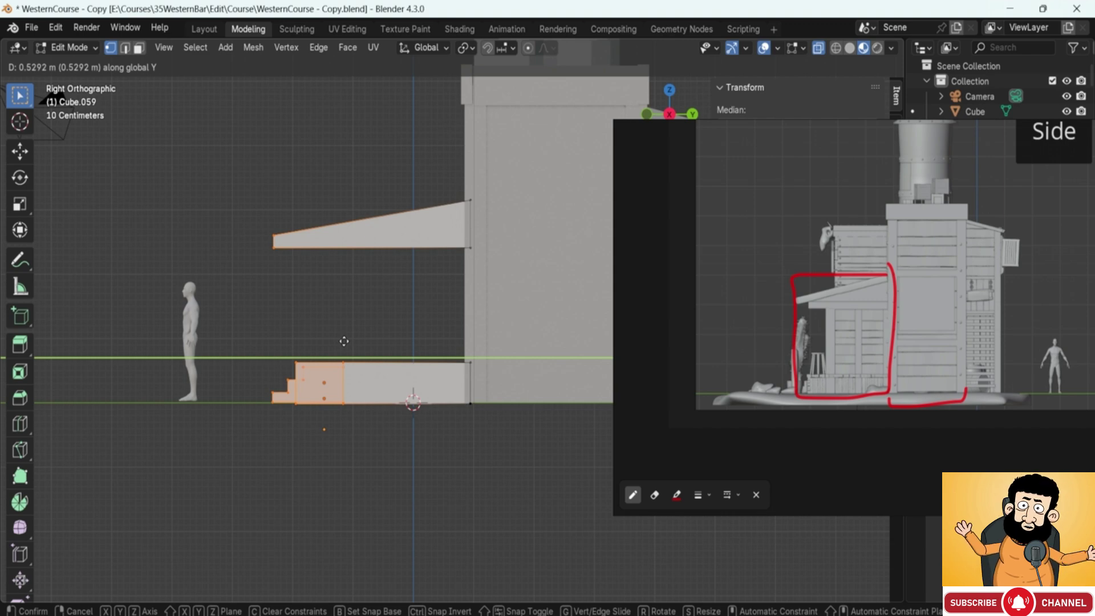
click(345, 341)
scroll(288, 328, down, 3)
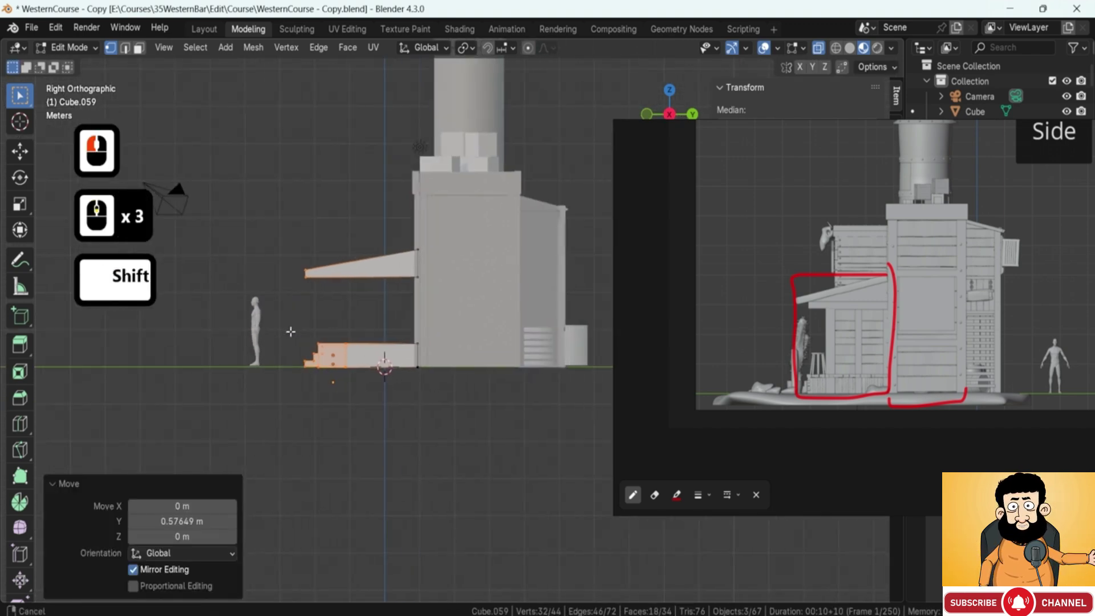
shift+middle_drag(288, 328, 286, 336)
scroll(291, 337, up, 2)
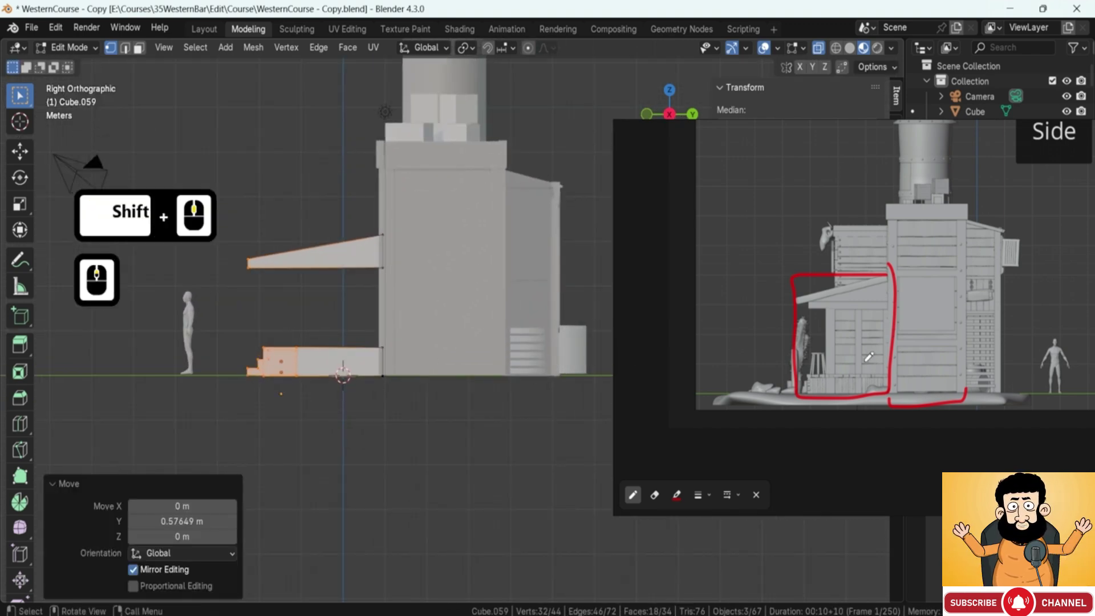
Fine-tune the porch depth by moving the selected front vertices of the roof, platform and steps about -0.15 m along Y.
key(g)
key(y)
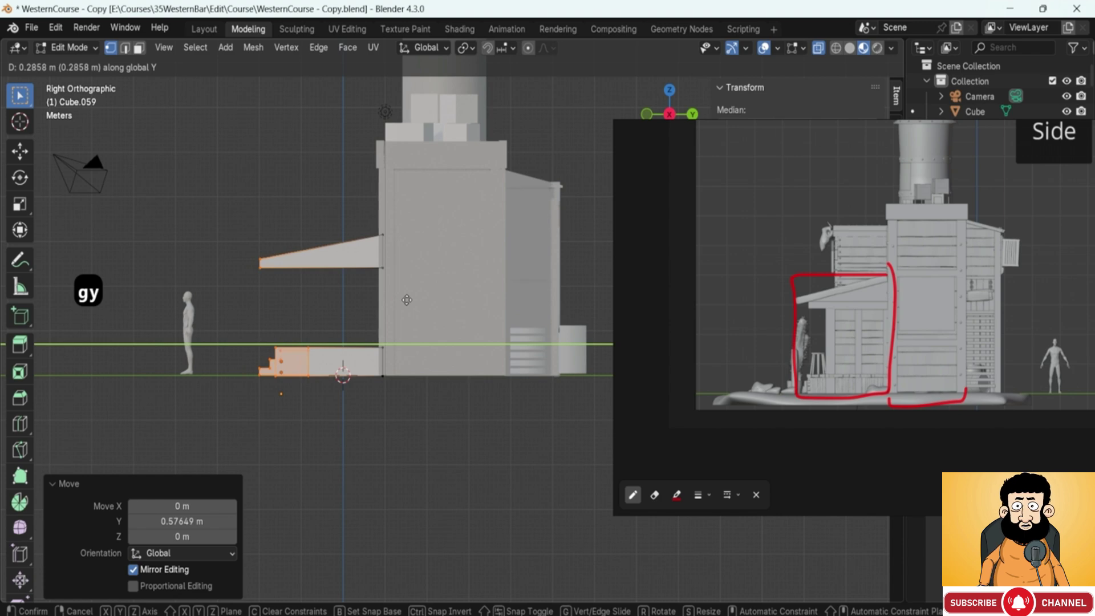
click(406, 300)
middle_drag(337, 274, 474, 305)
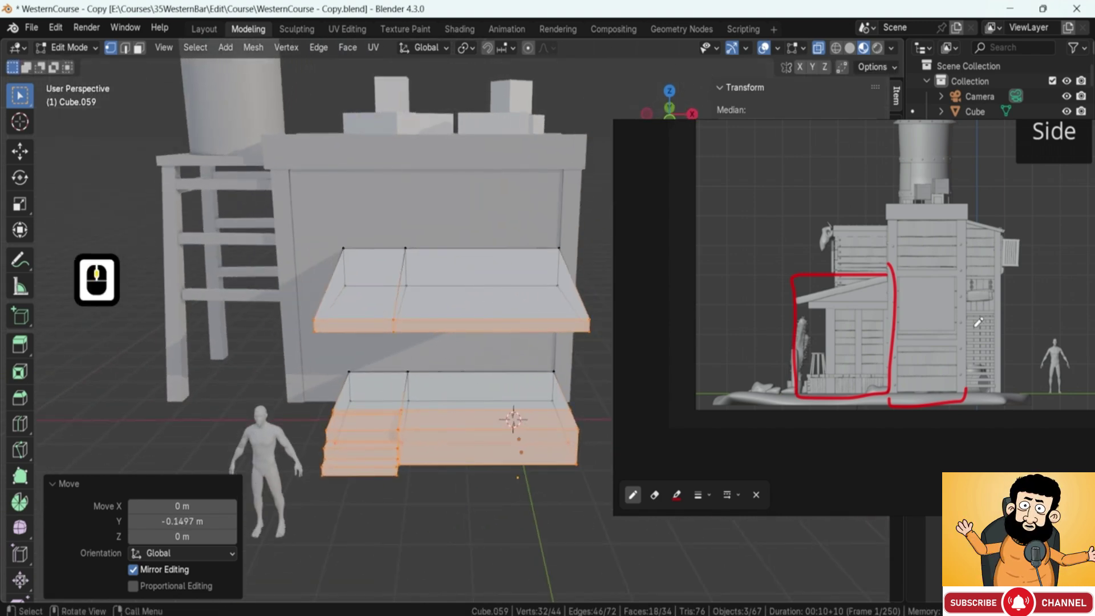
scroll(978, 322, down, 4)
scroll(799, 311, up, 2)
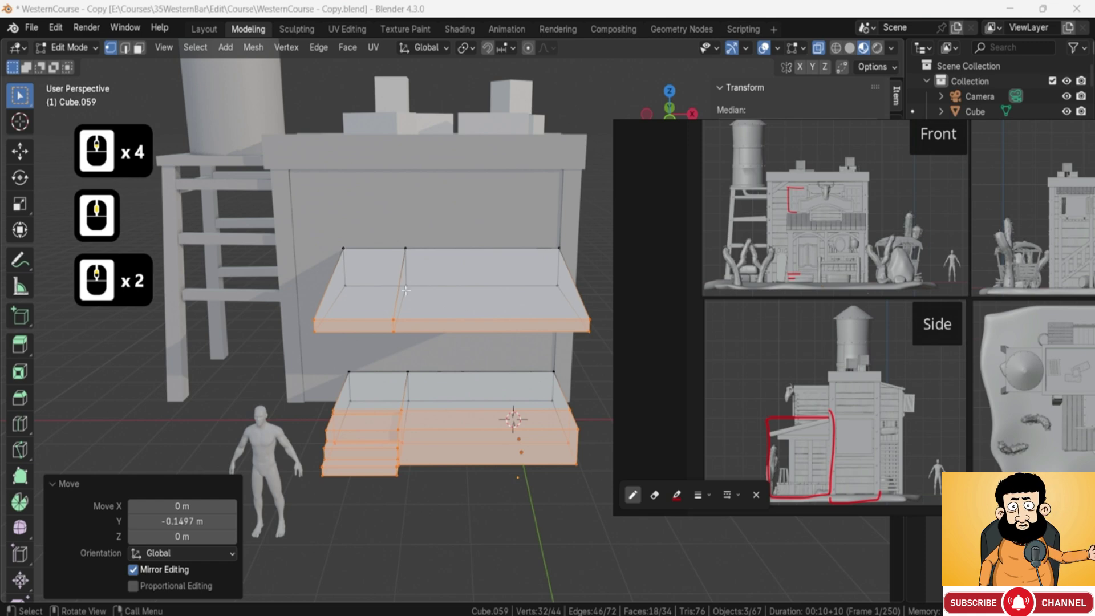
Leave Edit Mode and adjust the porch roof's height slightly along Z.
middle_drag(406, 290, 459, 273)
key(Tab)
key(g)
key(z)
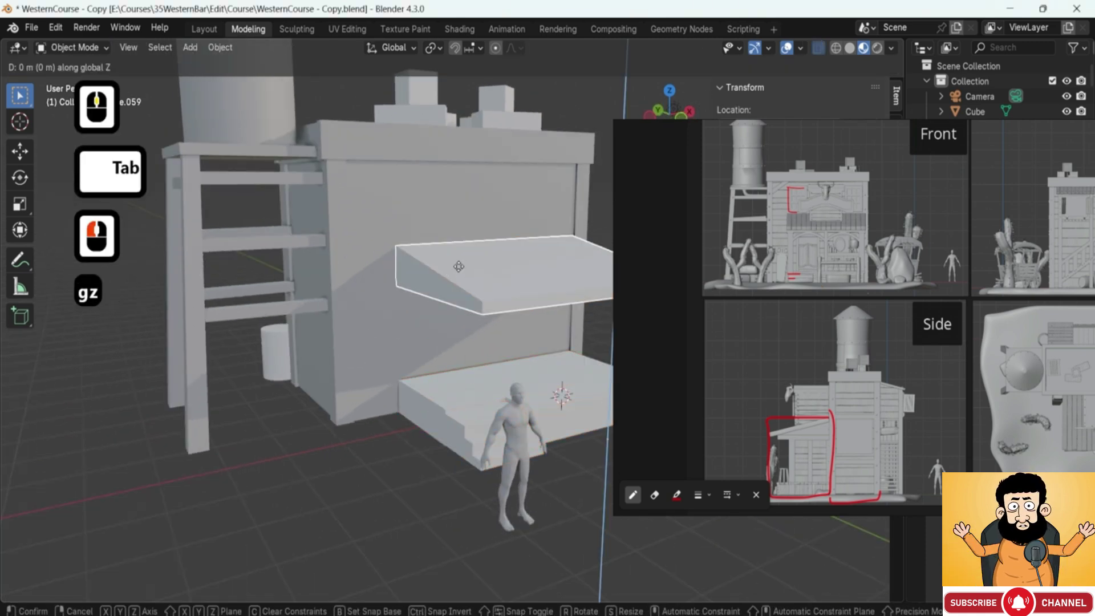
click(456, 267)
Stand the human scale figure on top of the porch steps, moving it about 2.22 m in Y, 0.57 m in Z and 1.05 m in X.
middle_drag(456, 267, 399, 365)
click(368, 390)
key(KP_3)
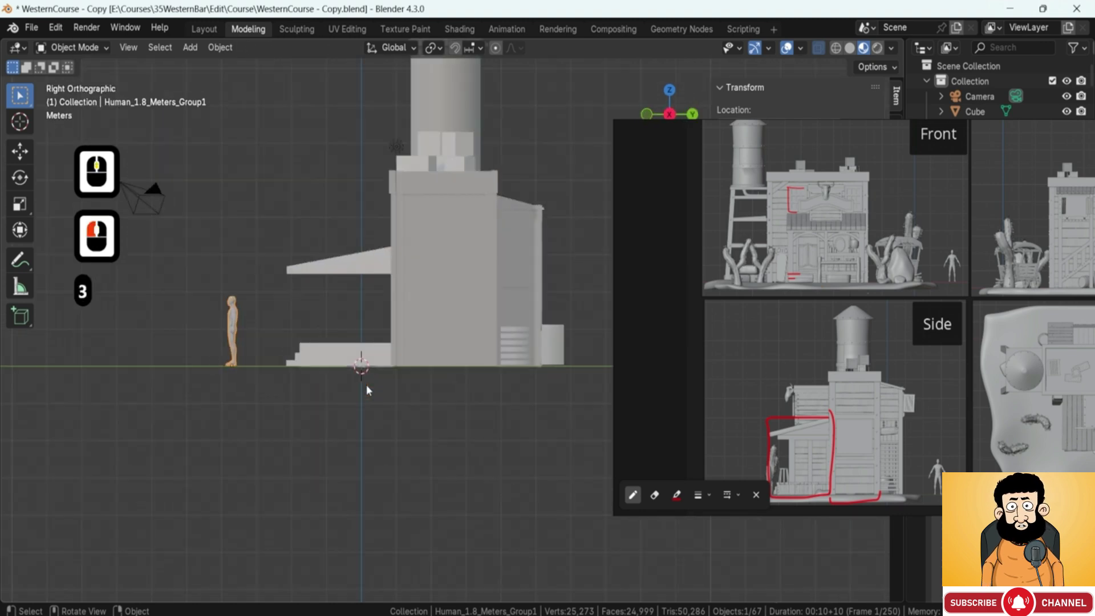
key(g)
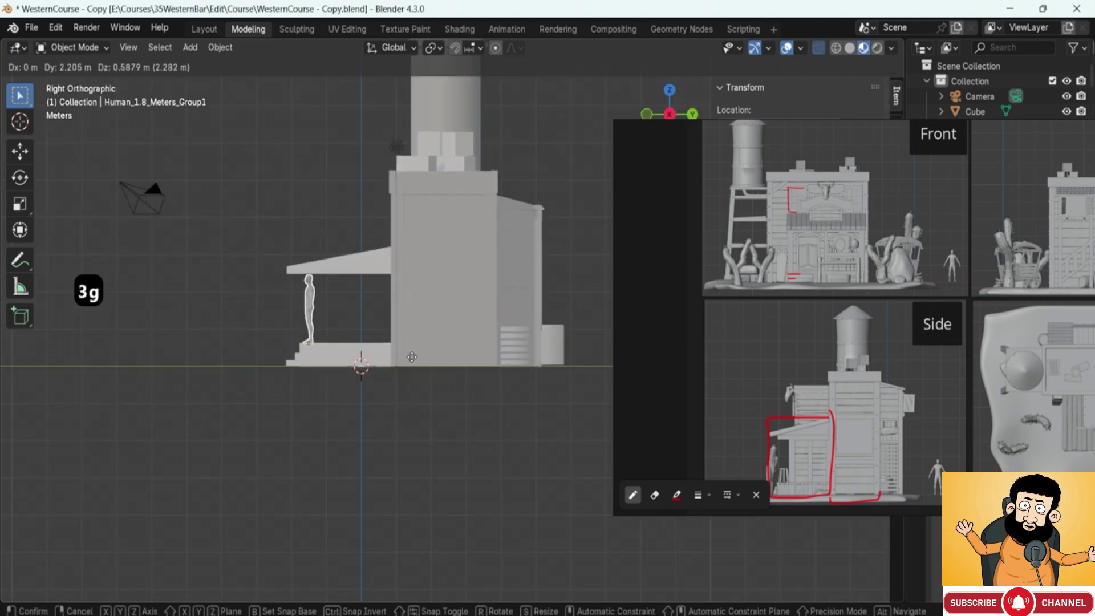
click(412, 357)
middle_drag(329, 303, 456, 307)
scroll(438, 305, up, 2)
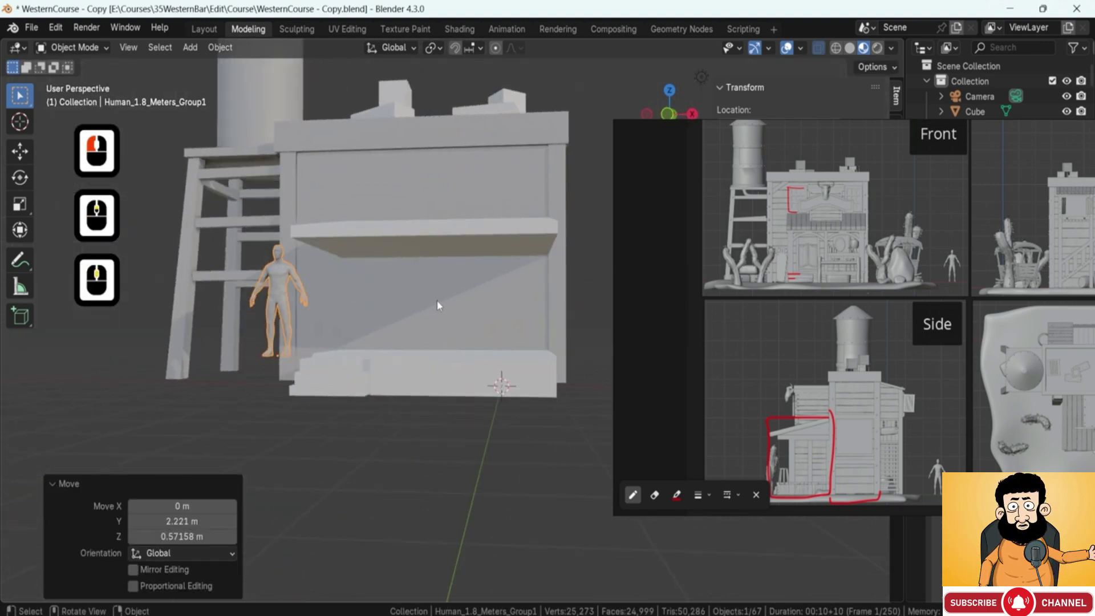
key(g)
key(x)
click(497, 318)
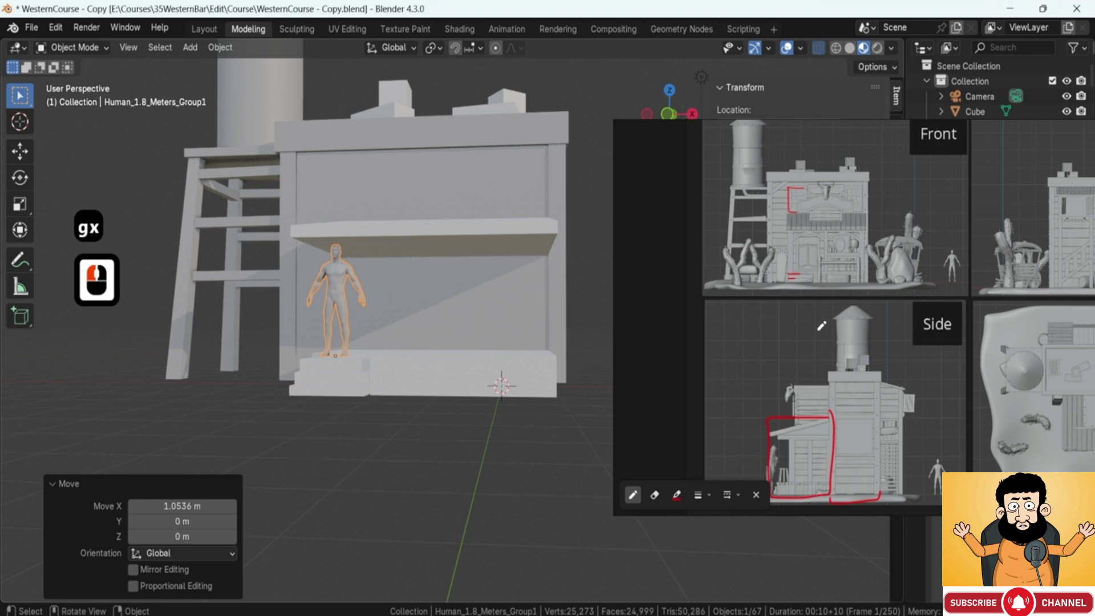
Examine the porch roof in the Side reference and trace its slope and lower horizontal edge in red.
scroll(829, 261, up, 2)
scroll(854, 266, down, 4)
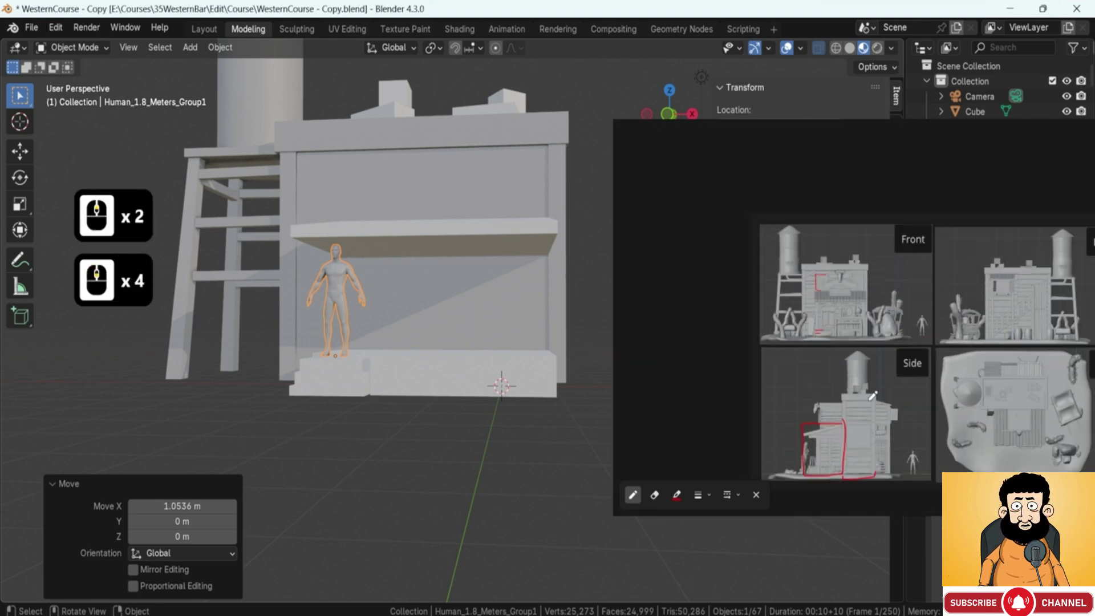
scroll(517, 326, up, 6)
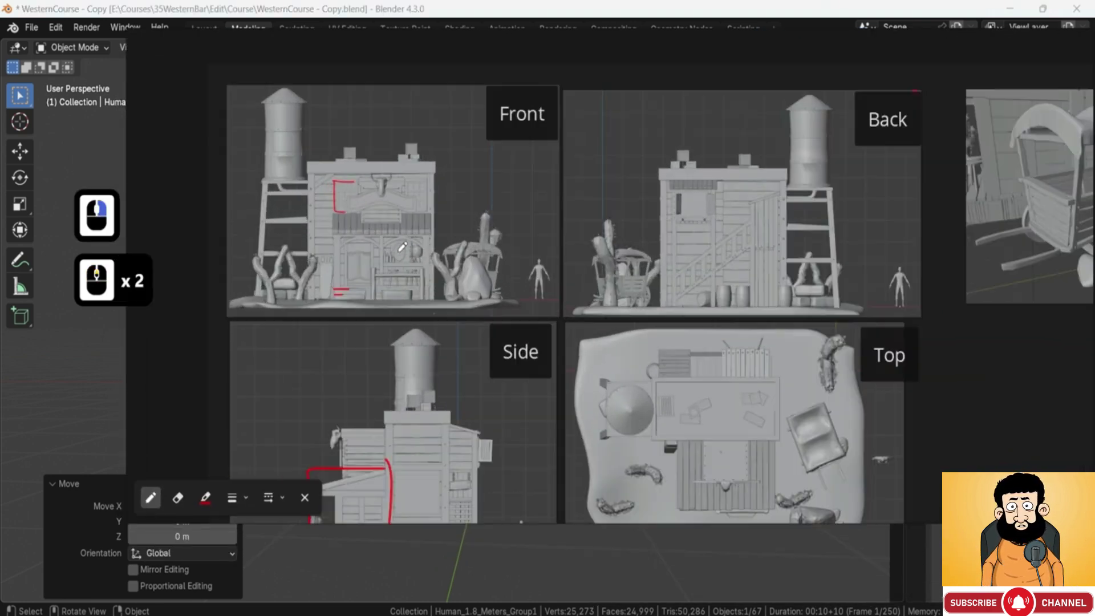
scroll(641, 101, up, 2)
scroll(403, 255, up, 1)
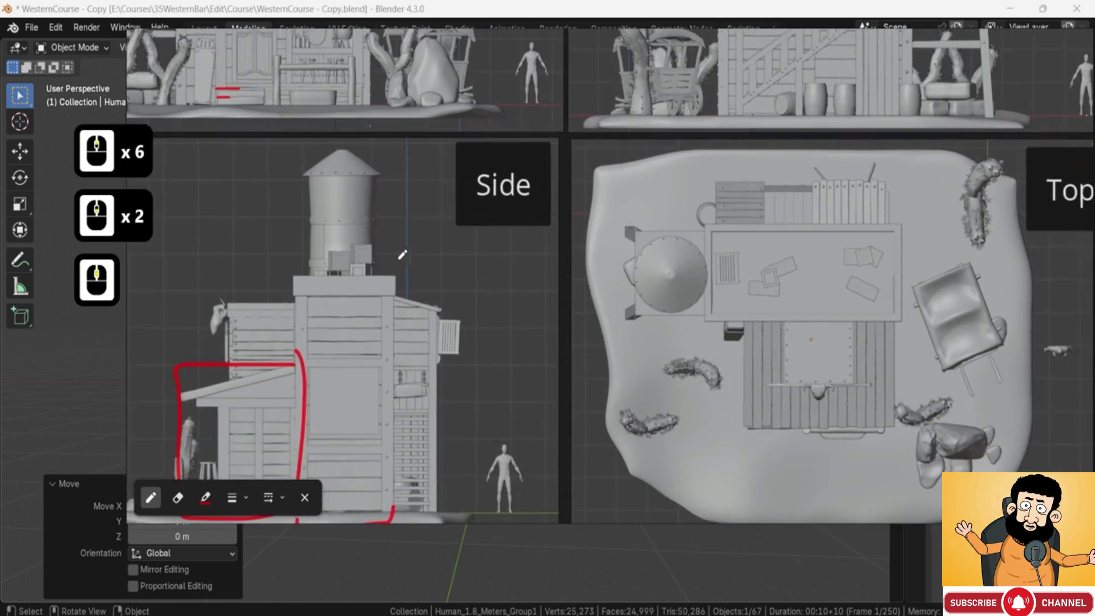
scroll(335, 349, up, 2)
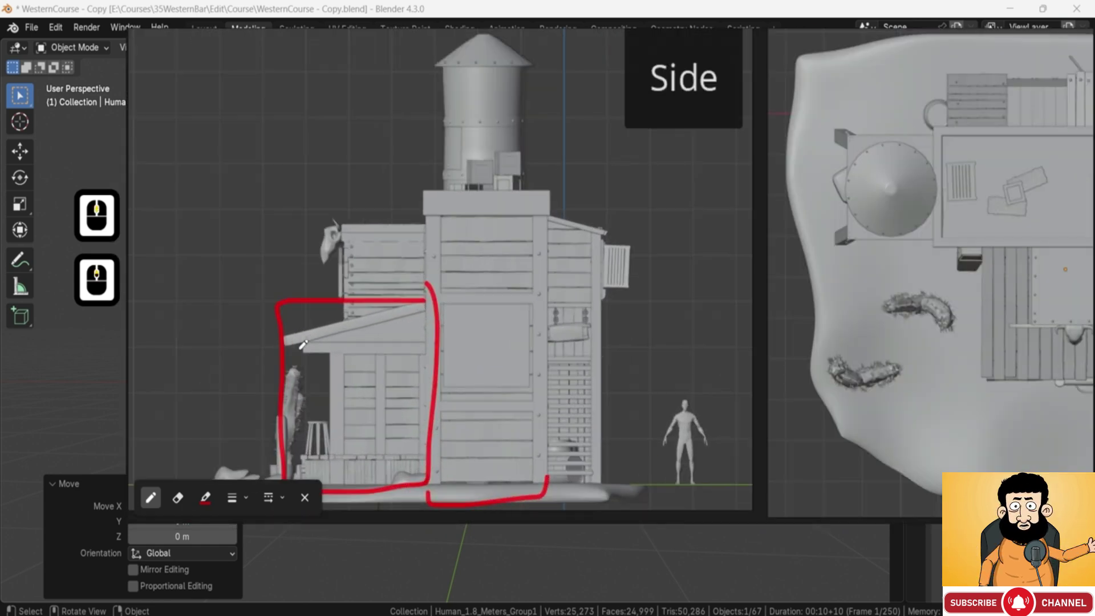
scroll(303, 344, up, 2)
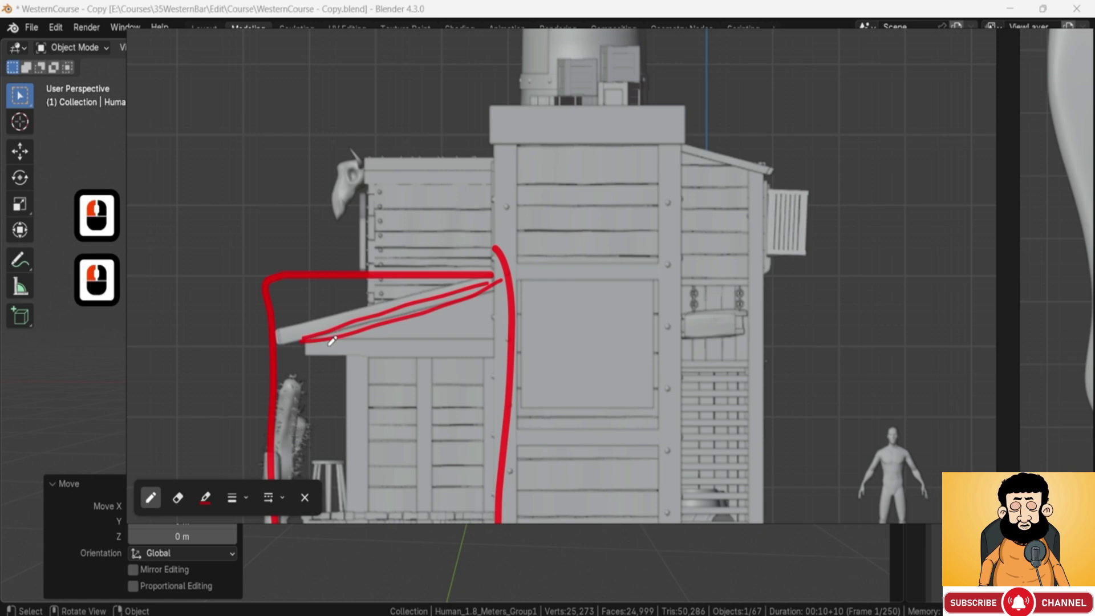
scroll(332, 341, down, 1)
drag(432, 335, 465, 333)
scroll(421, 255, down, 2)
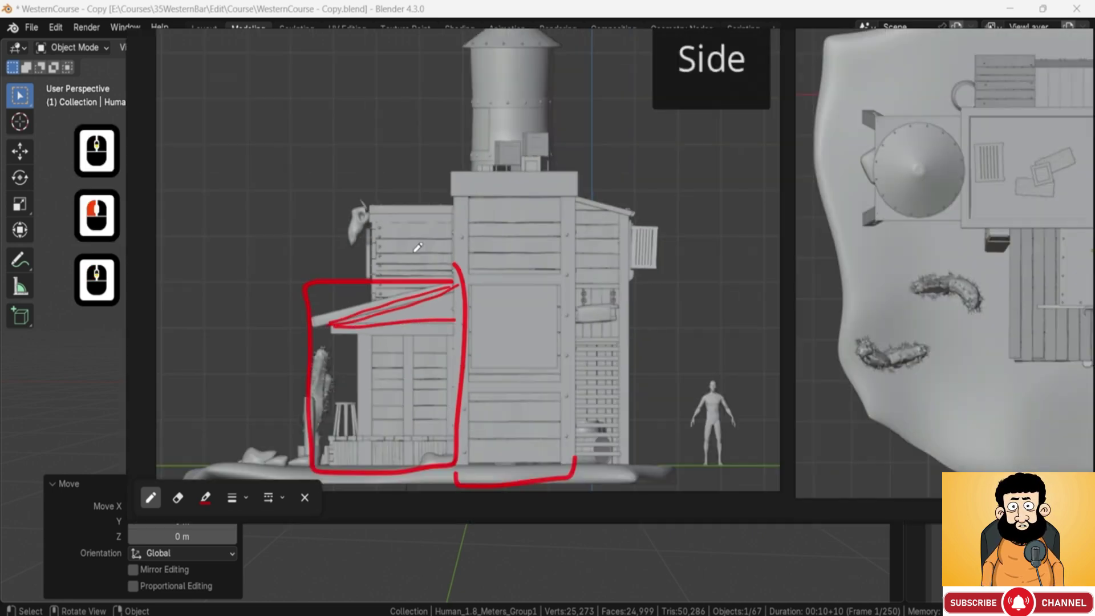
Move the reference board aside and raise the porch roof about 0.127 m along Z.
mouse_move(400, 257)
right_down()
mouse_move(575, 282)
mouse_move(1094, 286)
right_up()
click(431, 234)
middle_drag(430, 235, 396, 339)
key(g)
key(z)
click(339, 254)
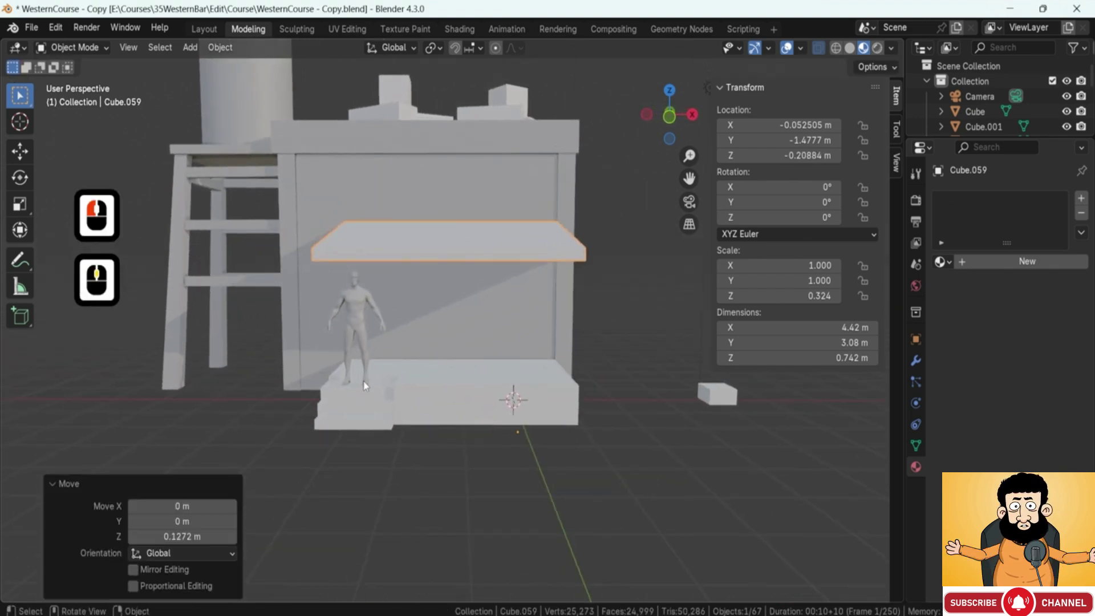
Select the steps, platform and roof together and enter Edit Mode with vertex selection.
scroll(366, 381, up, 2)
middle_drag(368, 381, 421, 394)
middle_drag(421, 395, 428, 391)
click(405, 355)
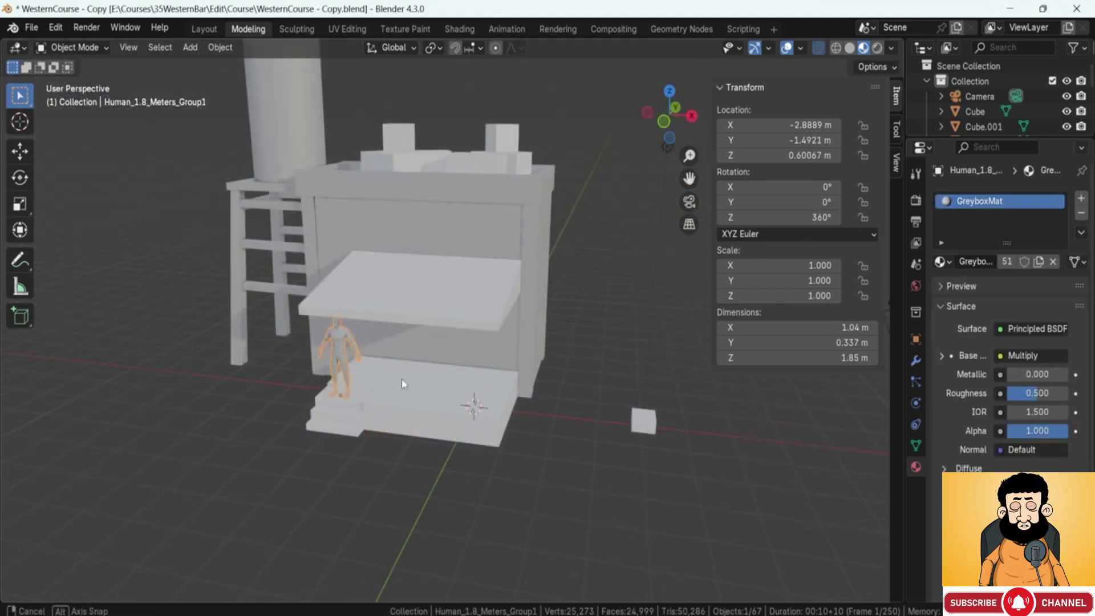
middle_drag(401, 379, 415, 316)
click(396, 422)
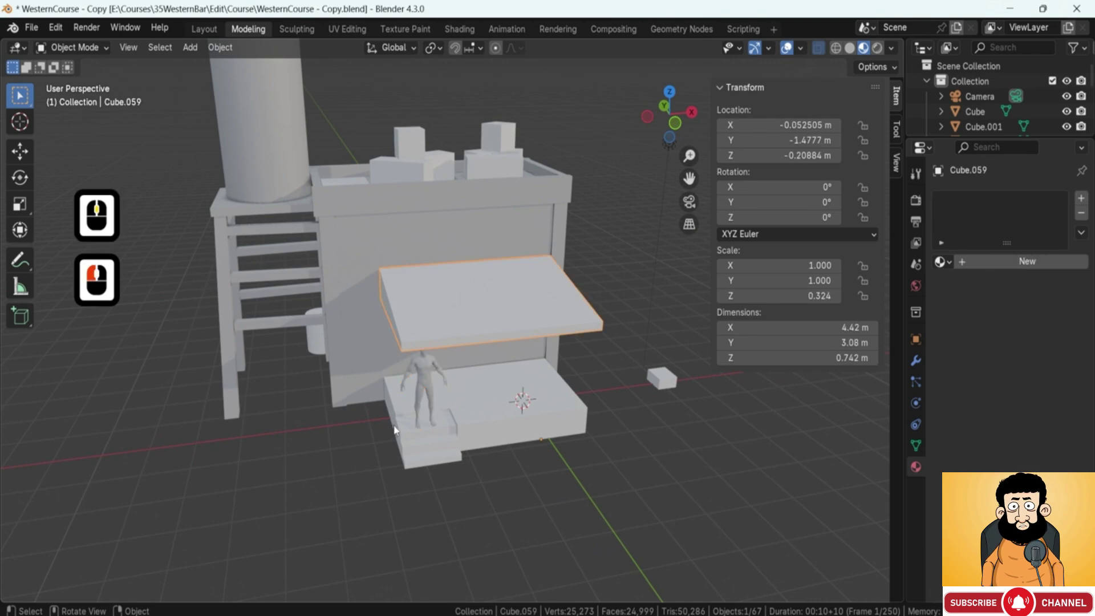
click(397, 429)
shift+click(393, 393)
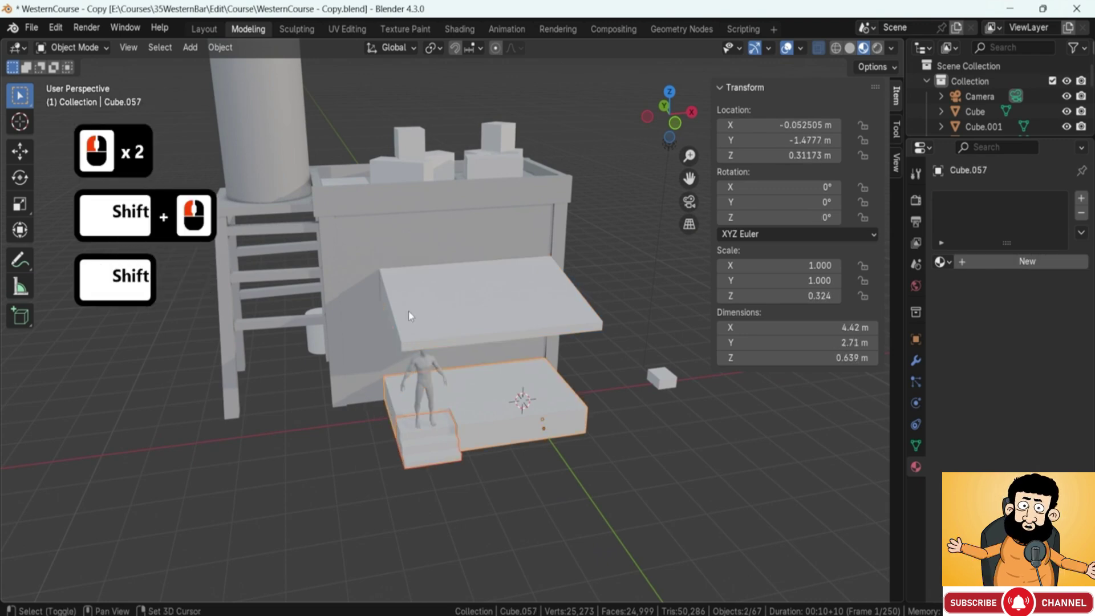
shift+click(406, 314)
key(Tab)
key(1)
Narrow the porch by moving the stair-side vertices of the roof, platform and steps about 0.16 m along X, then leave Edit Mode.
middle_drag(392, 333, 330, 389)
drag(328, 390, 389, 477)
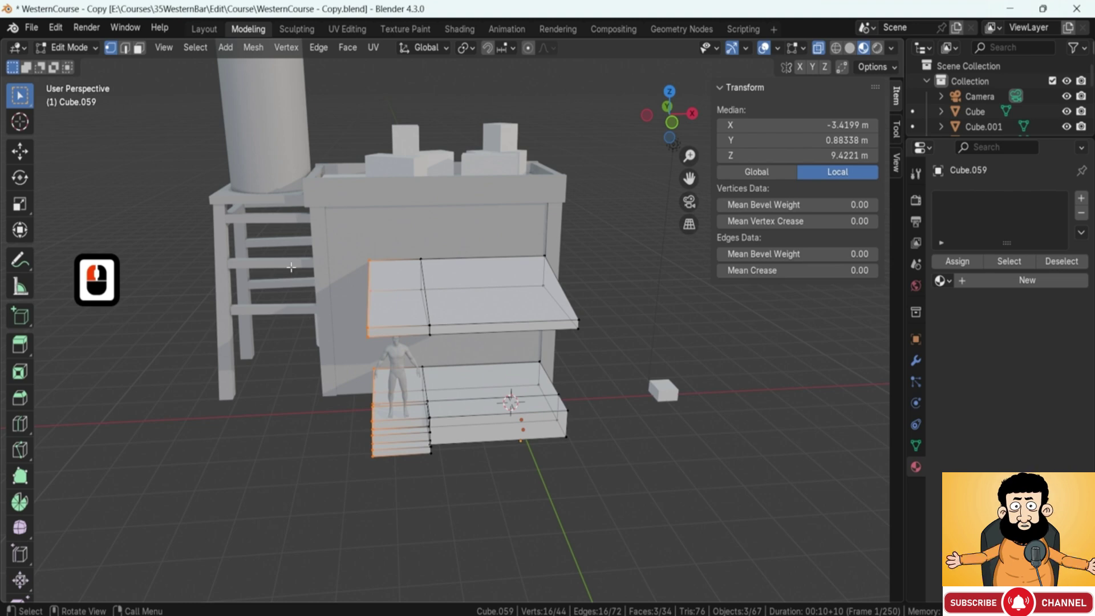
drag(308, 245, 448, 495)
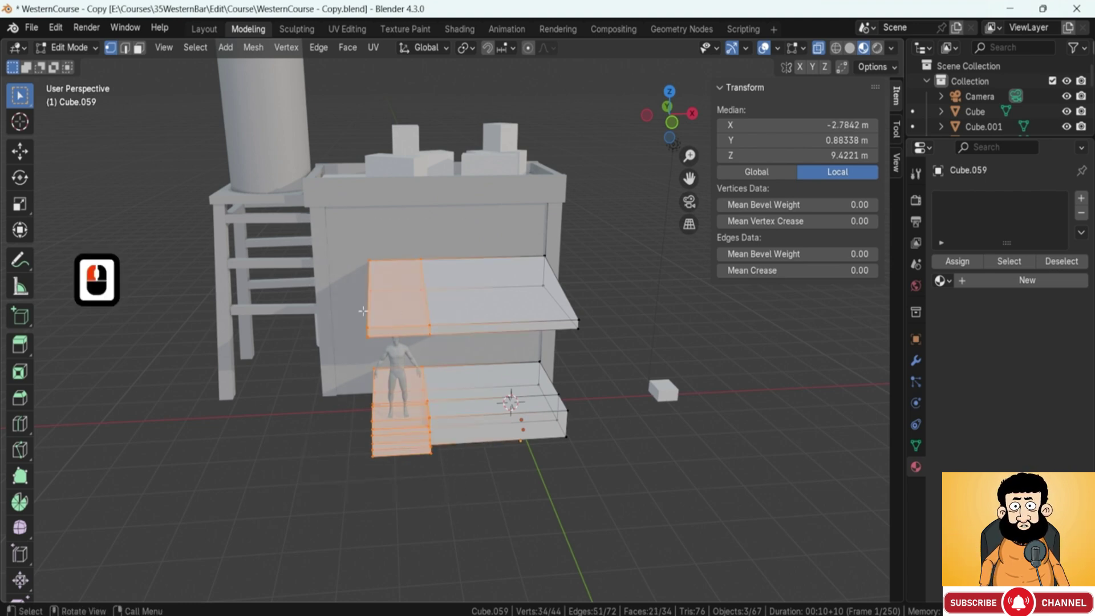
key(g)
key(x)
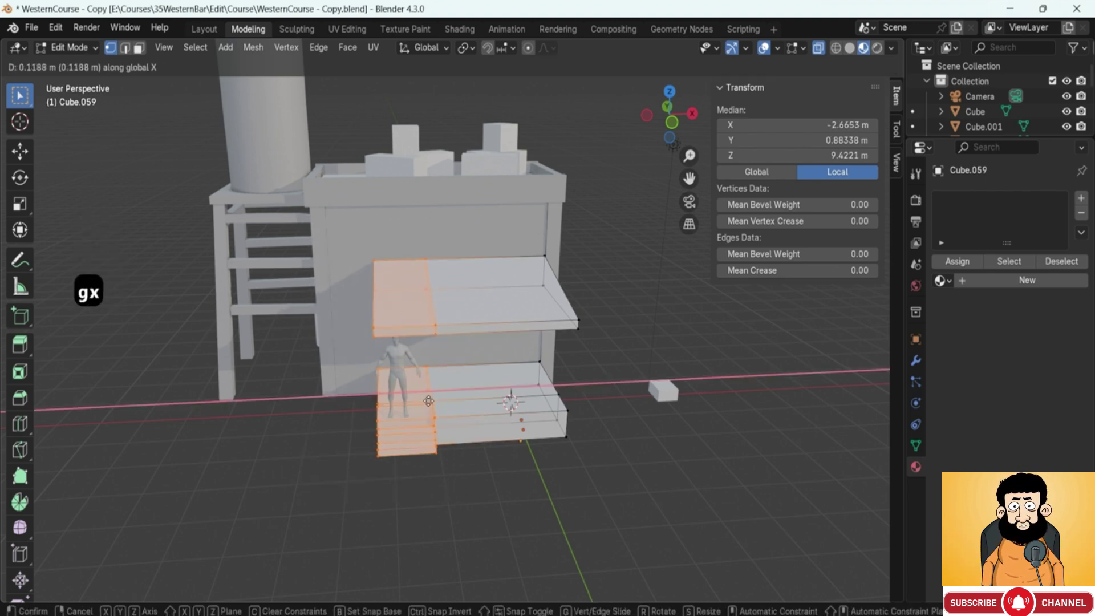
click(430, 401)
scroll(305, 436, up, 2)
key(Tab)
Examine the porch in the Top reference and circle the small object beside it against the building wall in red.
scroll(305, 435, up, 1)
mouse_move(305, 435)
middle_down()
mouse_move(350, 429)
mouse_move(359, 371)
middle_up()
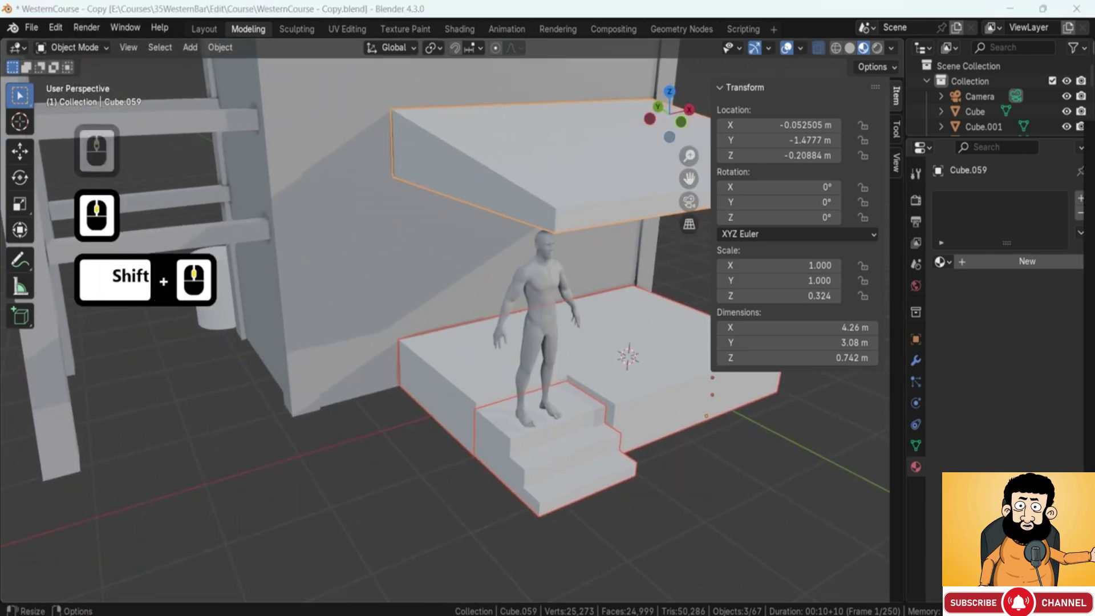
scroll(535, 359, down, 3)
scroll(721, 270, up, 4)
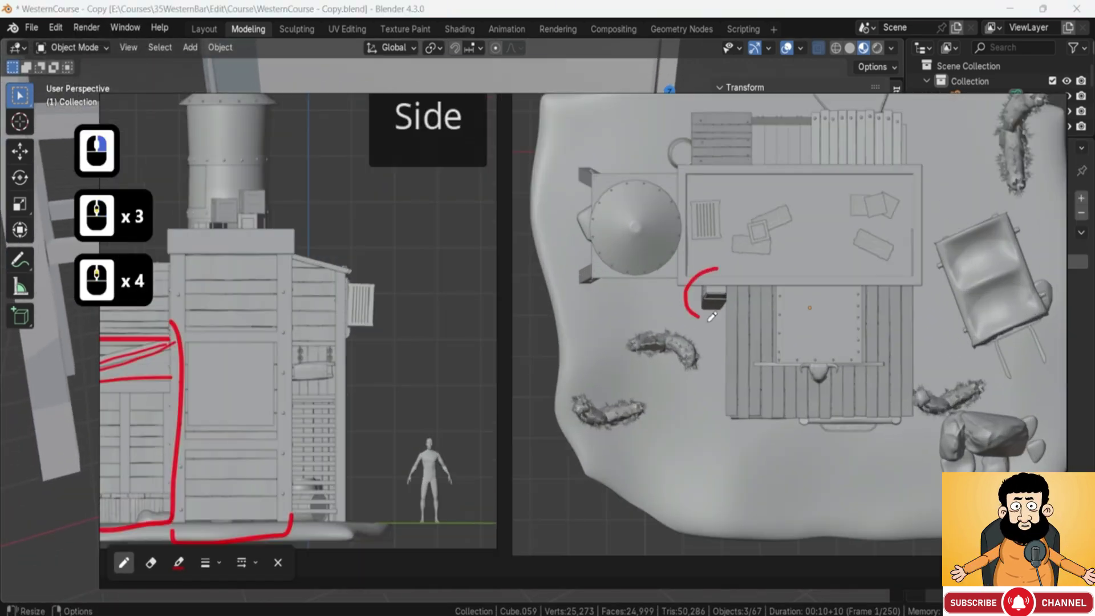
drag(712, 317, 720, 270)
key(Escape)
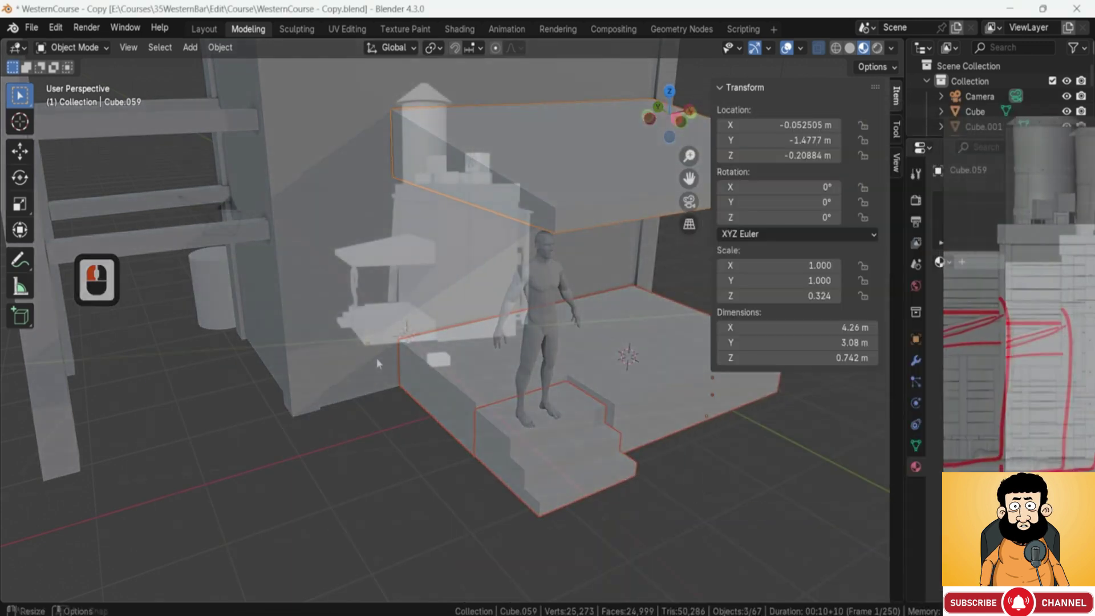
Select only the porch roof and enter Edit Mode with edge selection.
middle_drag(377, 358, 380, 351)
scroll(351, 218, up, 5)
shift+middle_drag(351, 218, 460, 326)
click(400, 227)
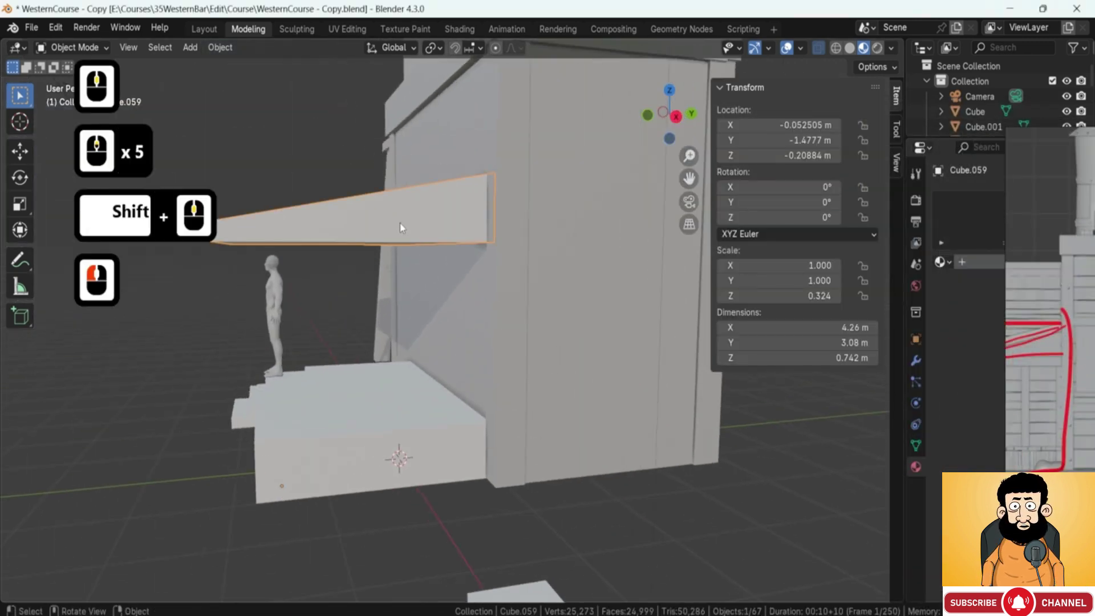
middle_drag(400, 227, 452, 257)
key(Tab)
key(2)
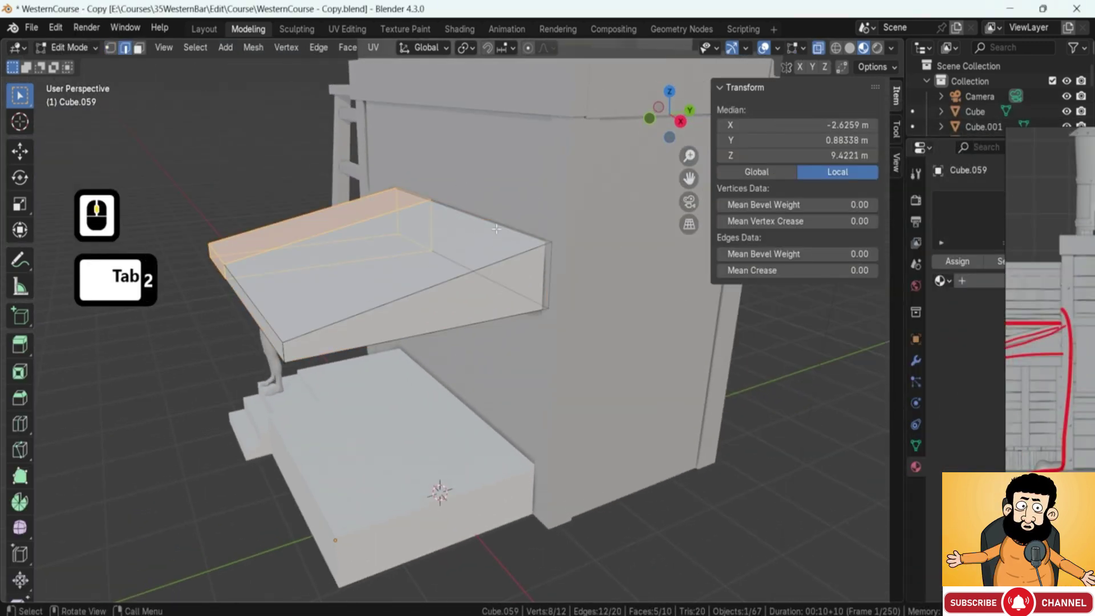
Lower the roof's two upper rear edges about 0.08 m along Z with X-ray off, and leave Edit Mode.
click(497, 229)
shift+click(491, 226)
middle_drag(491, 226, 456, 243)
key(alt+z)
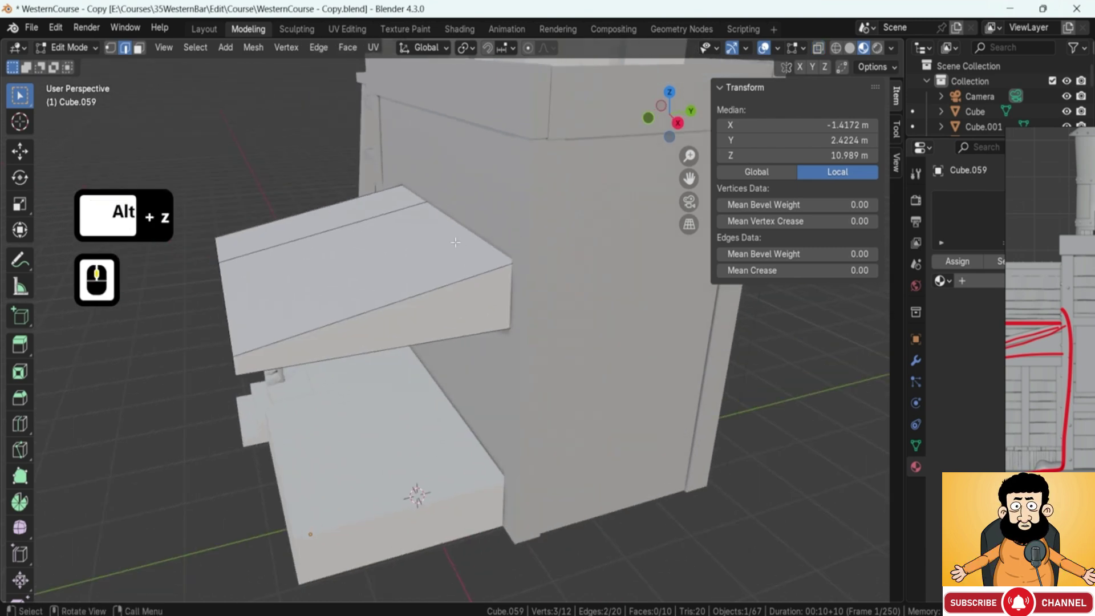
key(g)
key(z)
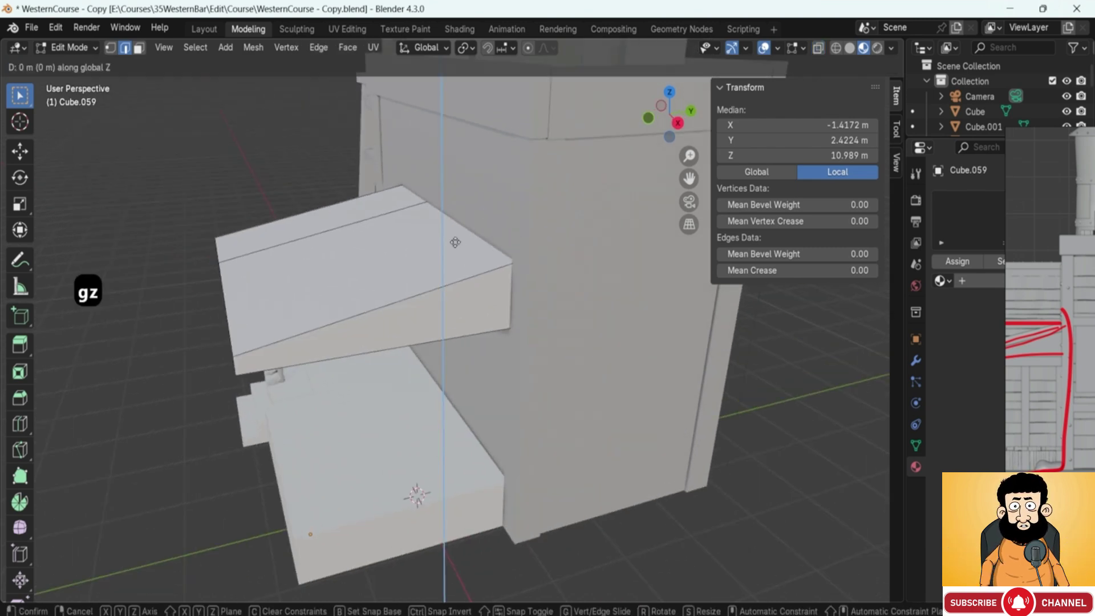
click(455, 247)
middle_drag(455, 246, 415, 218)
key(Tab)
Compare the porch roof and the details below it in the Front reference with the blocked-out model.
right_drag(1092, 339, 467, 330)
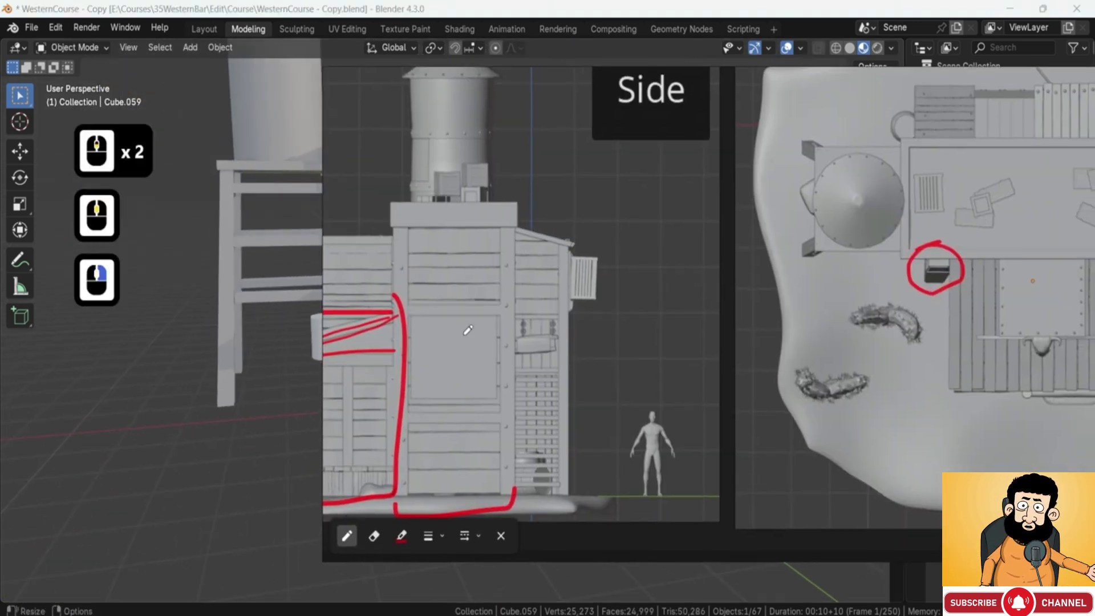
scroll(509, 384, down, 5)
scroll(494, 177, up, 3)
scroll(439, 193, up, 1)
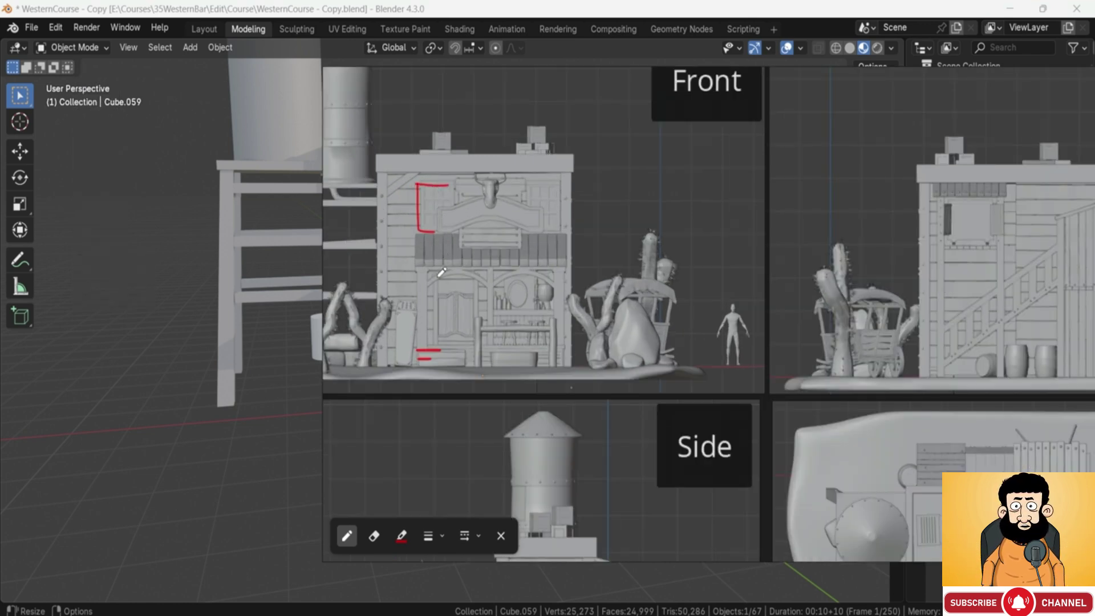
key(Escape)
middle_drag(444, 247, 359, 326)
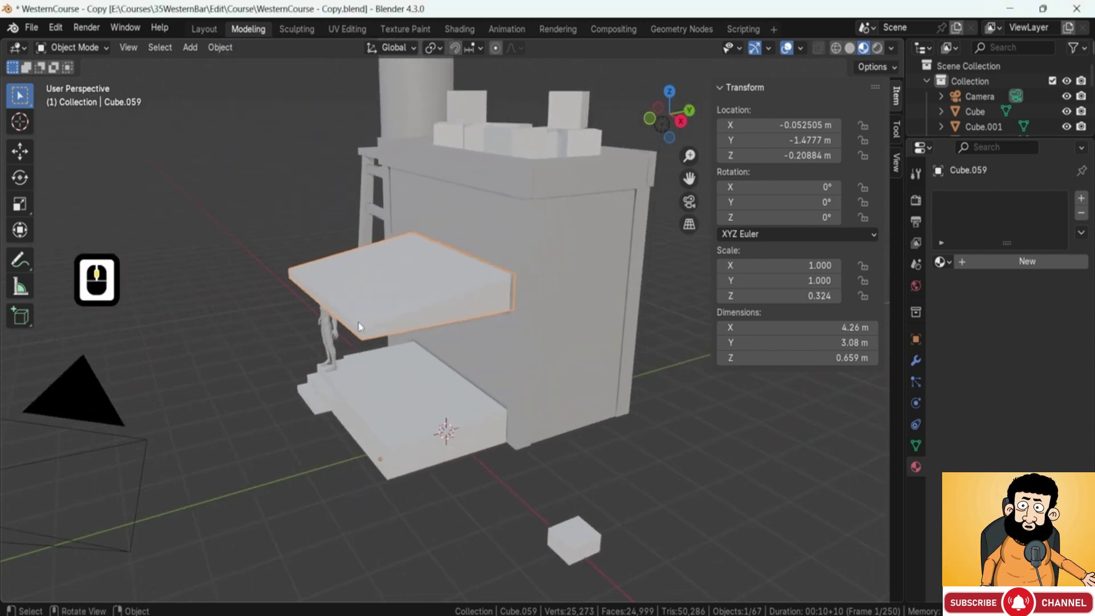